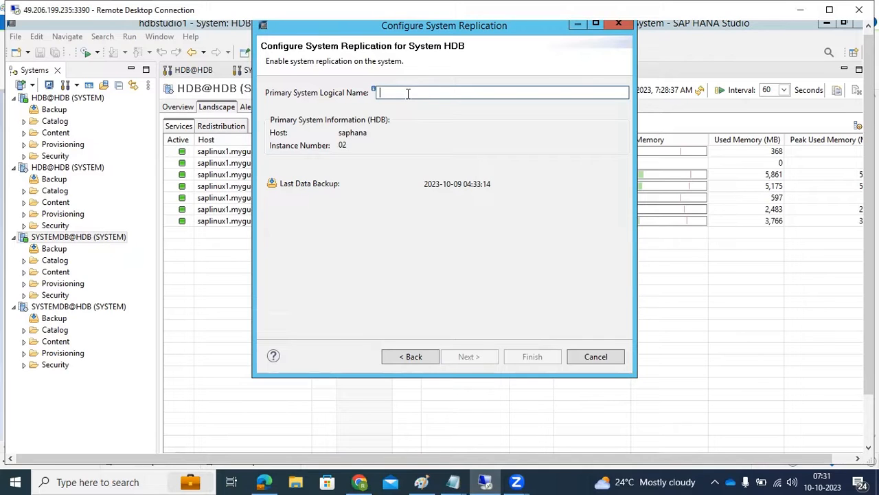
# - Enable system replication on the primary HDB system with the logical name PRI
pyautogui.write('PRI')
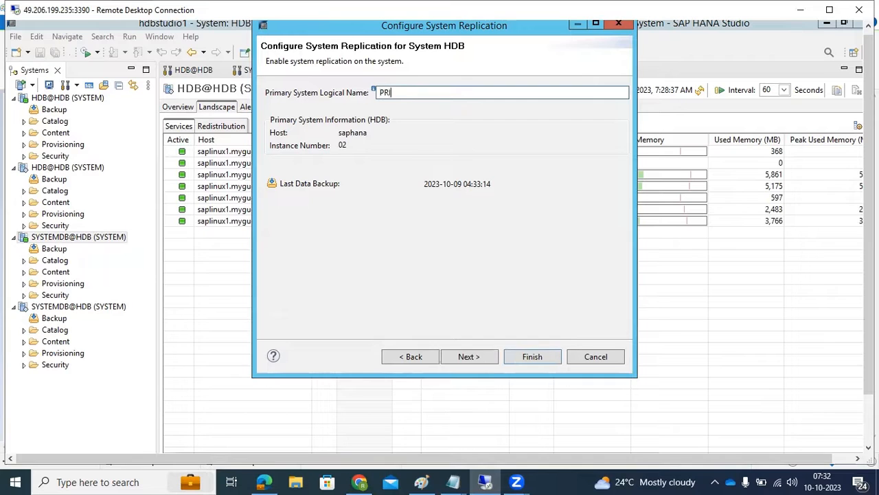
pyautogui.click(467, 355)
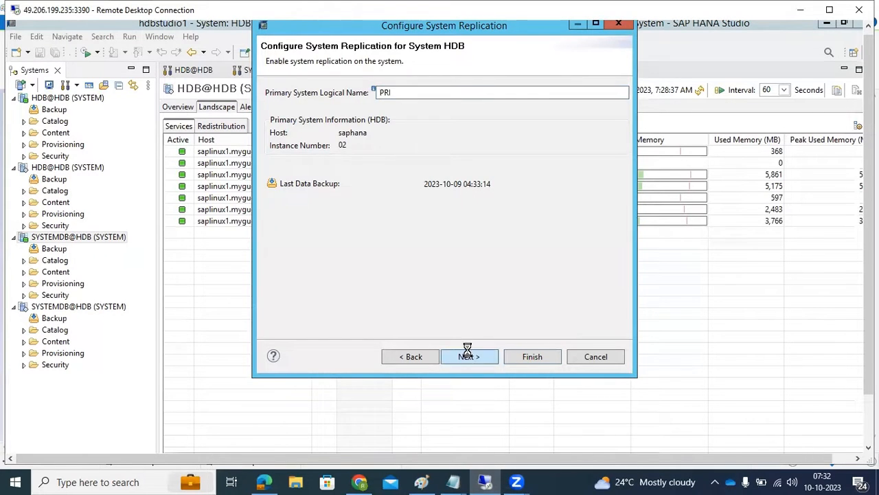
pyautogui.click(528, 359)
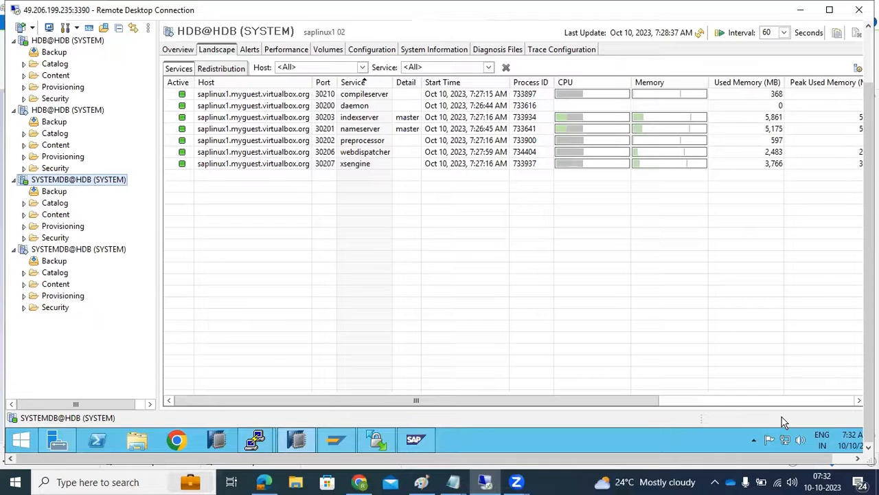
pyautogui.moveTo(869, 397); pyautogui.dragTo(869, 354)
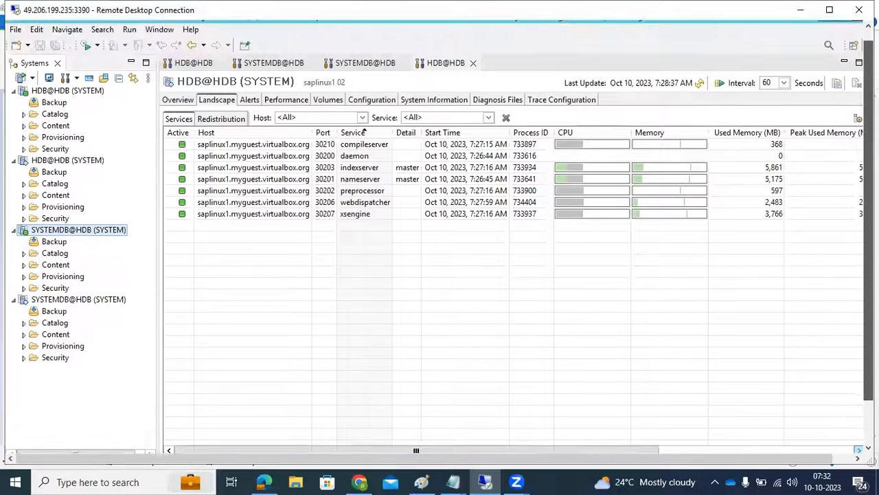
# - Switch to Paint and add the note "8)Register the secondary into primary - this has to be perform in secondary DB ."
pyautogui.click(421, 481)
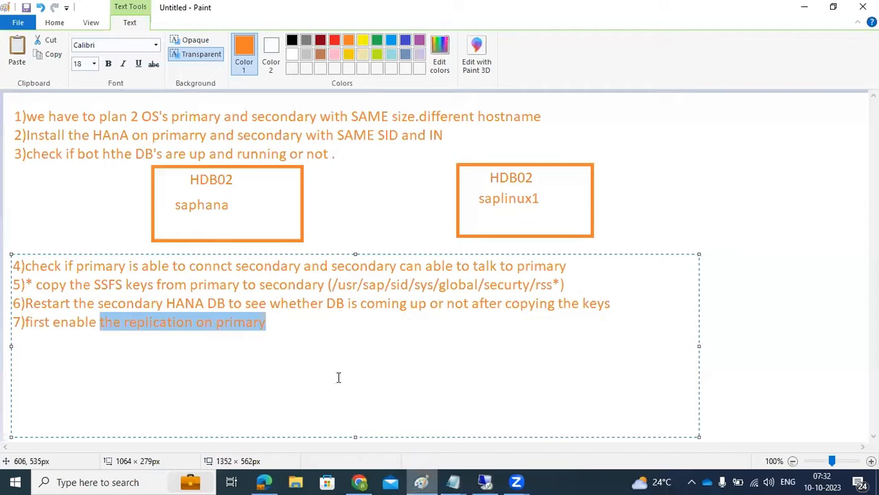
pyautogui.click(272, 321)
pyautogui.press('Return')
pyautogui.write('8')
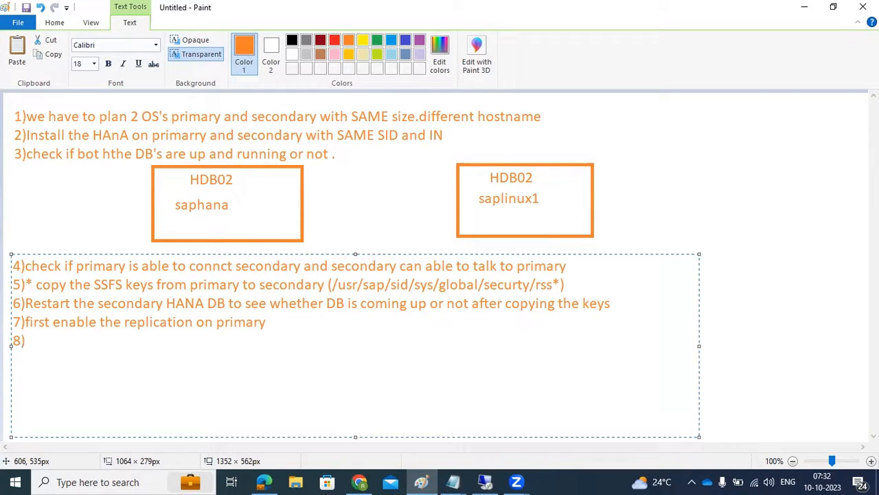
pyautogui.write(')Regist')
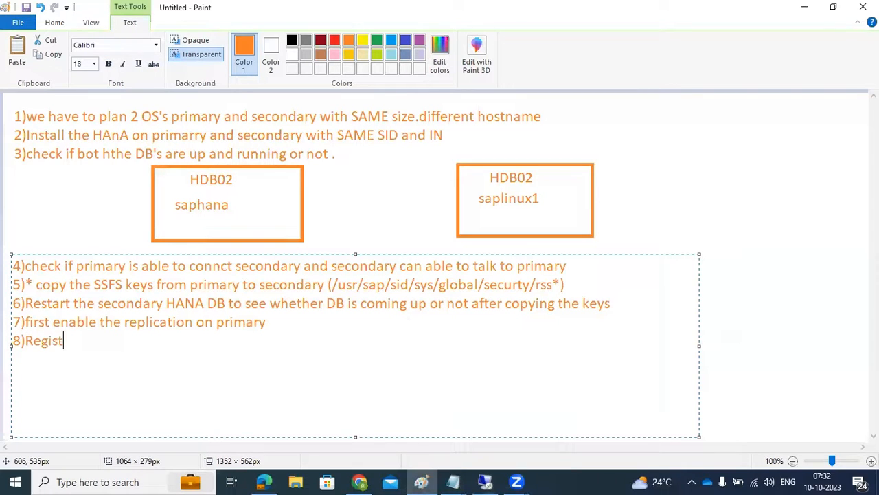
pyautogui.write('er the se')
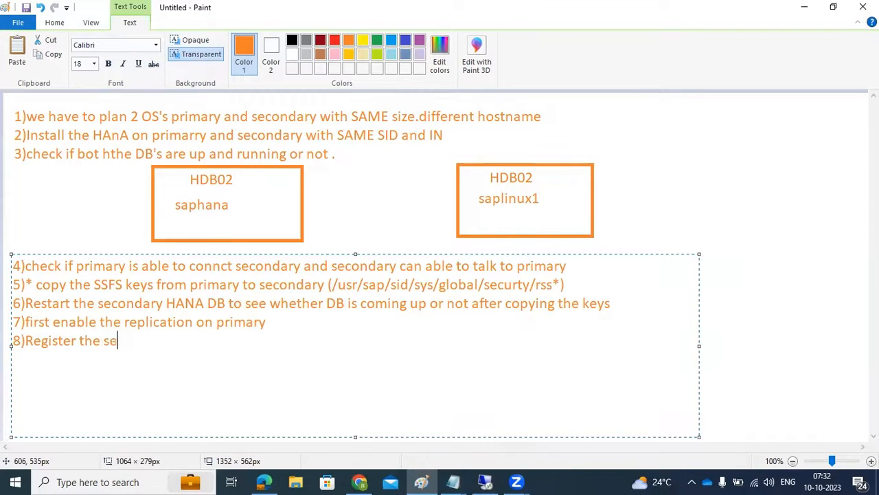
pyautogui.write('condary in')
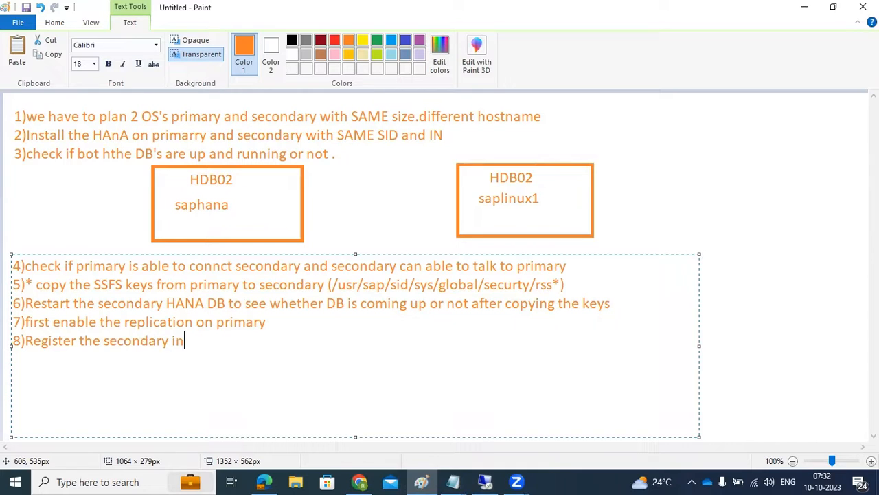
pyautogui.write('to primary')
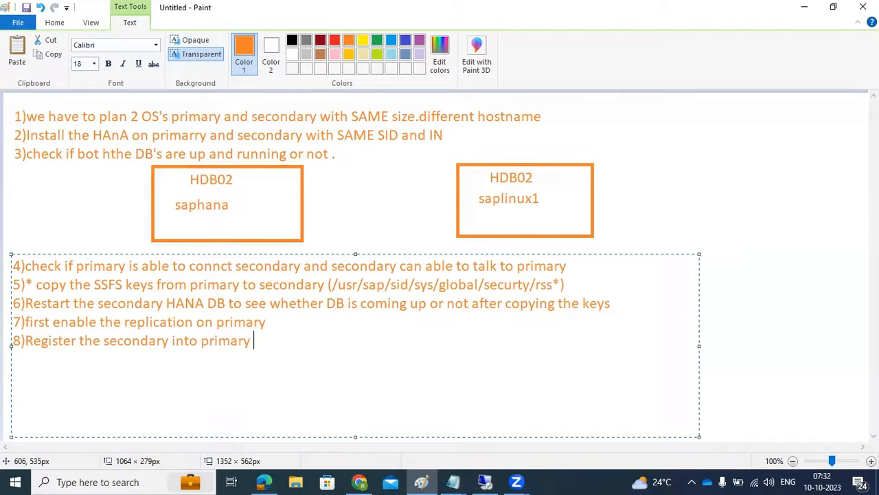
pyautogui.write(' - this has to be perform in secondary DB .')
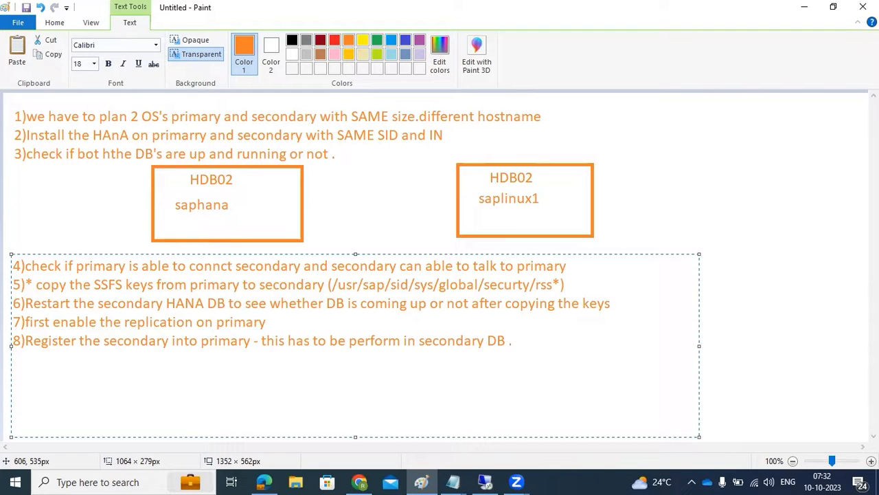
# - Switch to the remote SAP HANA Studio session and stop SYSTEMDB@HDB on saplinux1 with a hard shutdown
pyautogui.click(485, 482)
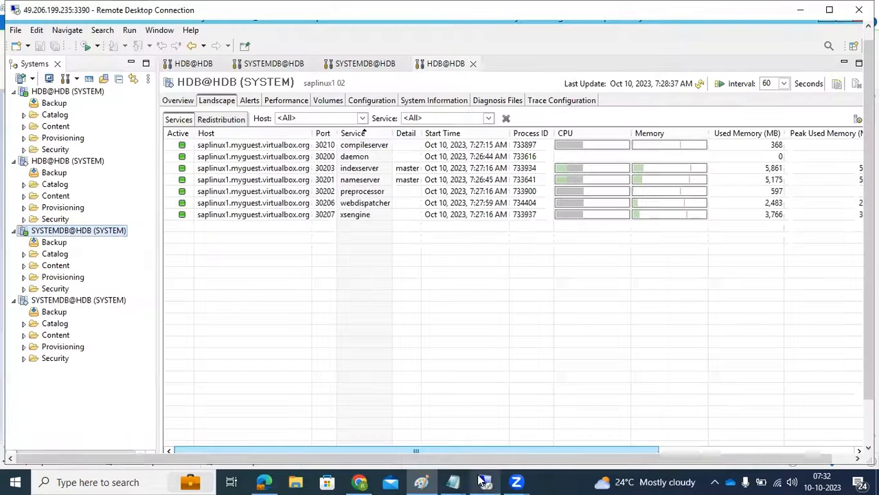
pyautogui.click(69, 301)
pyautogui.rightClick(70, 300)
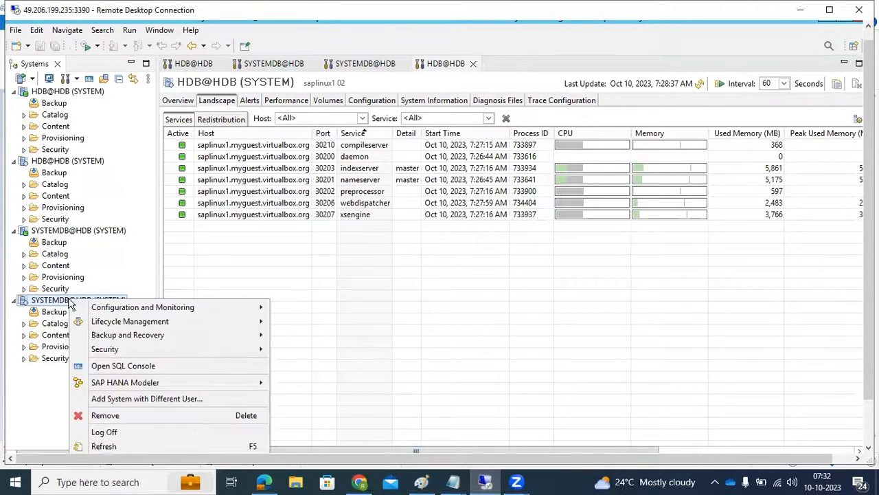
pyautogui.moveTo(237, 310)
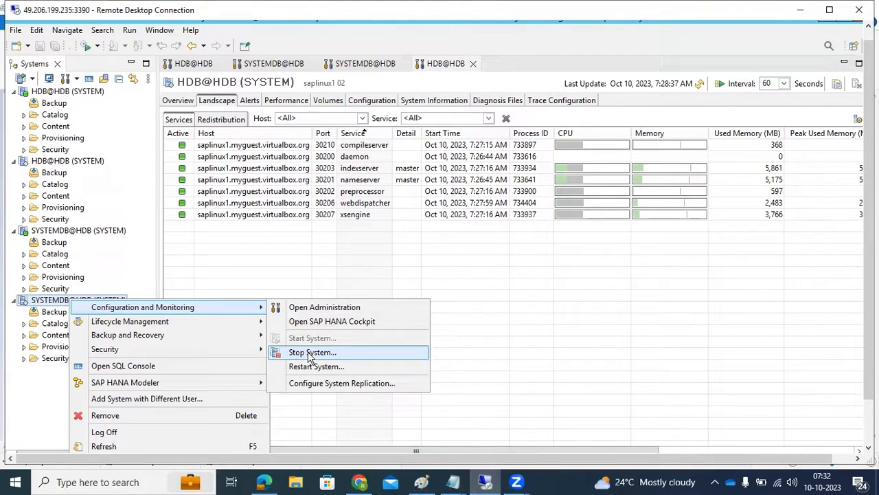
pyautogui.click(43, 301)
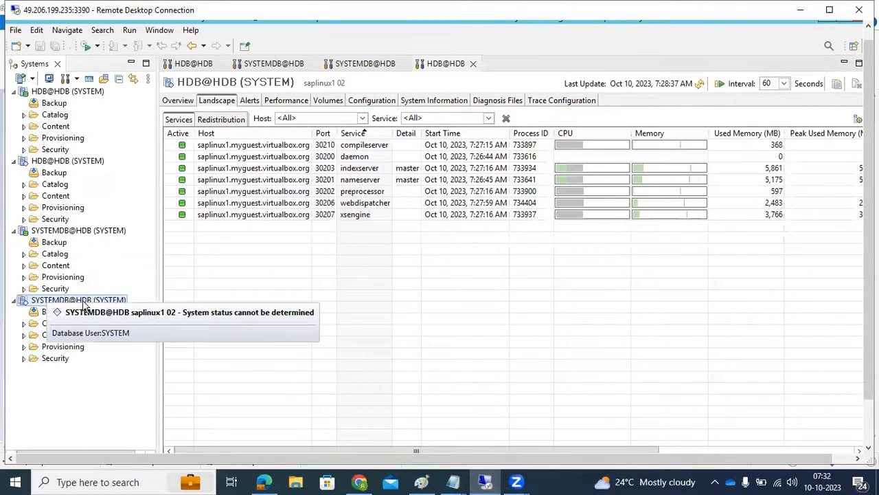
pyautogui.rightClick(74, 305)
pyautogui.moveTo(219, 309)
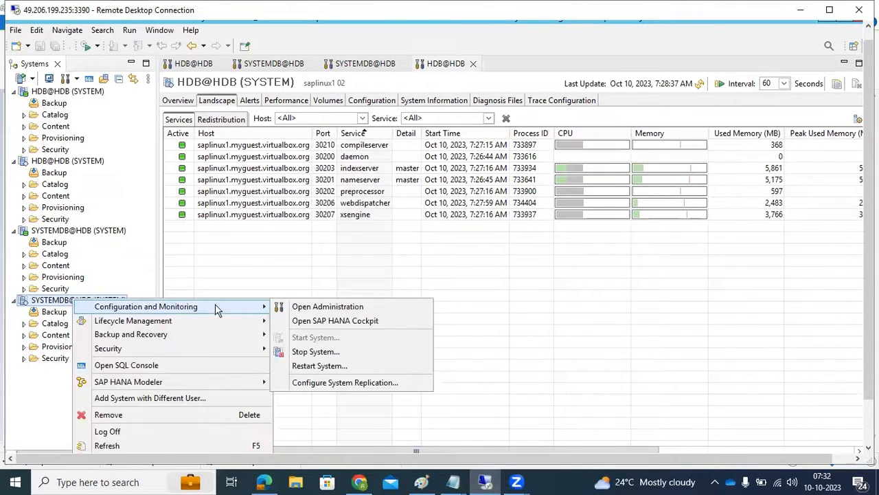
pyautogui.click(311, 351)
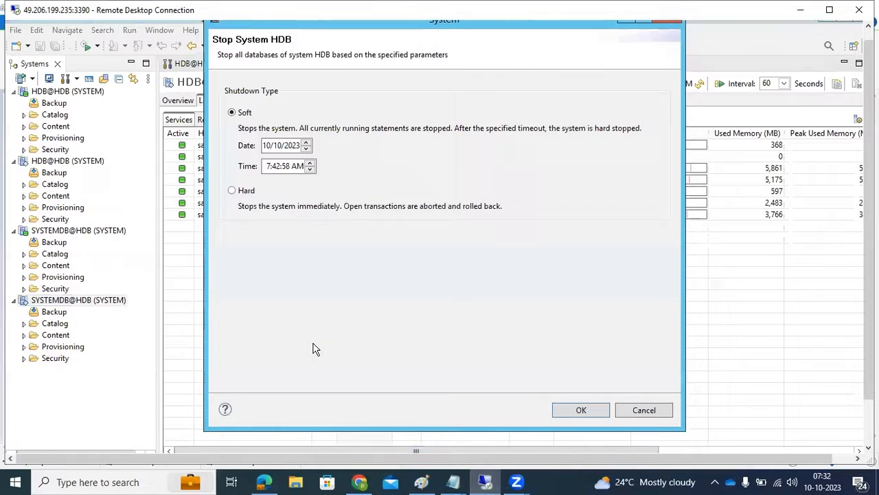
pyautogui.click(245, 191)
pyautogui.click(581, 410)
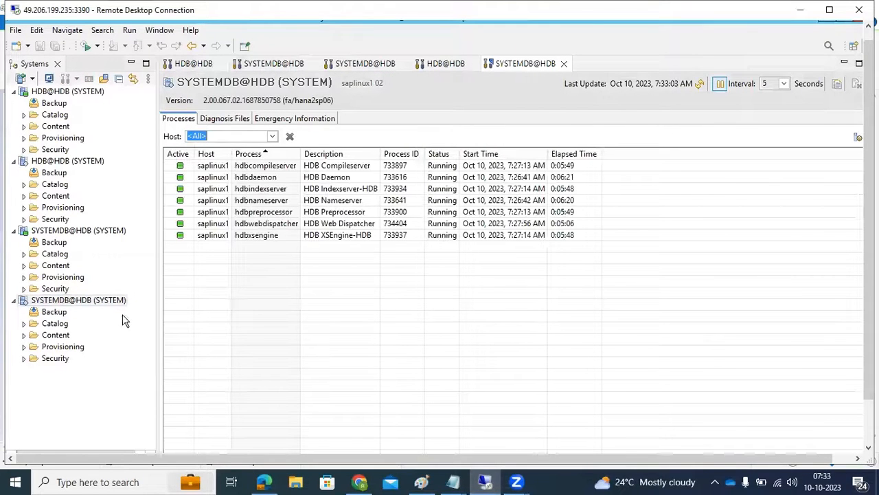
# - Start configuring system replication for SYSTEMDB@HDB on saplinux1 with the Register secondary system action
pyautogui.click(77, 303)
pyautogui.rightClick(76, 306)
pyautogui.moveTo(173, 312)
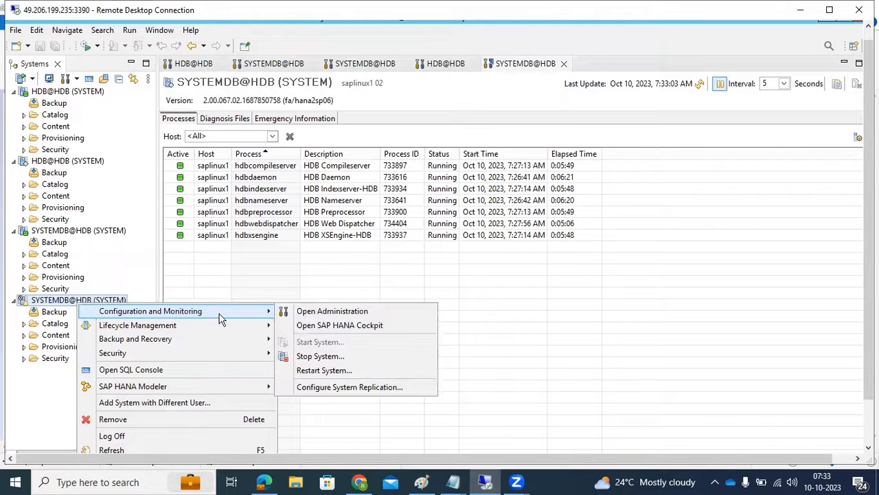
pyautogui.click(323, 388)
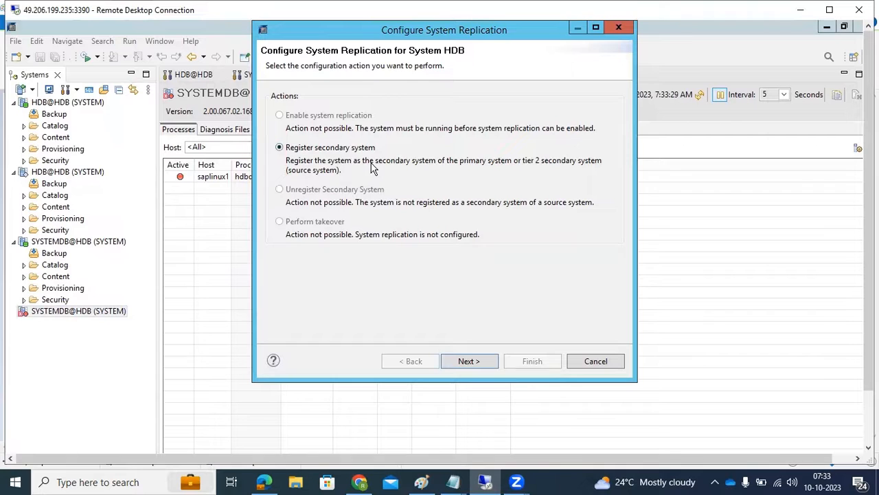
pyautogui.click(485, 364)
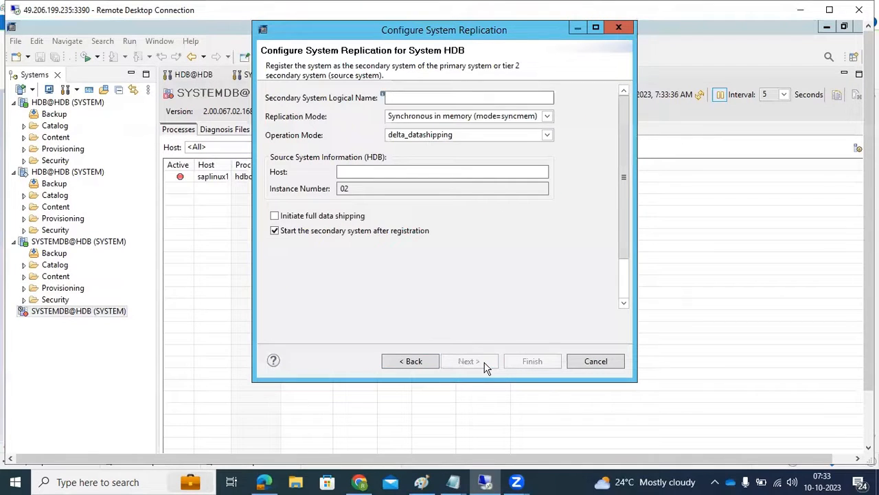
# - Set the secondary system logical name to SEC and check the replication notes in Paint
pyautogui.click(399, 98)
pyautogui.write('SEC')
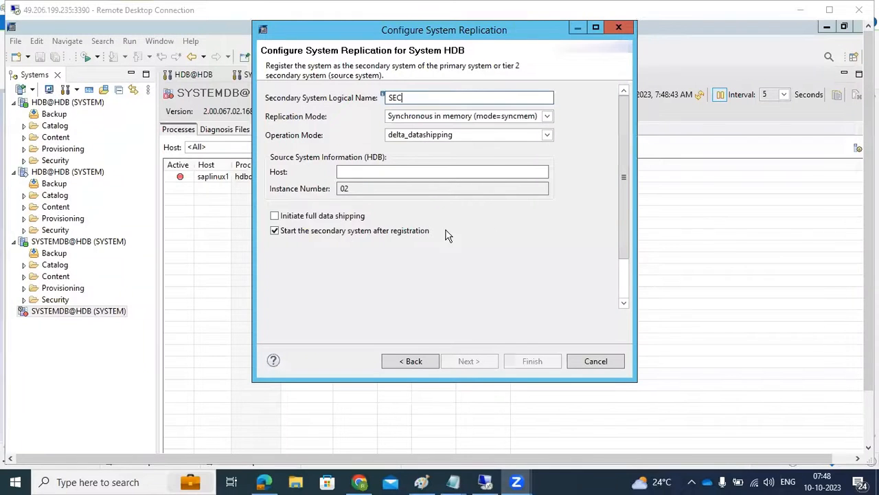
pyautogui.click(433, 480)
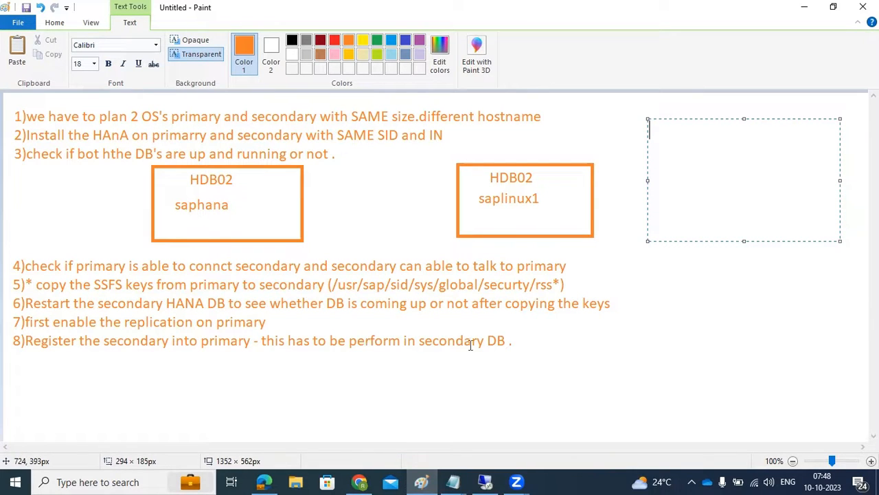
pyautogui.click(485, 481)
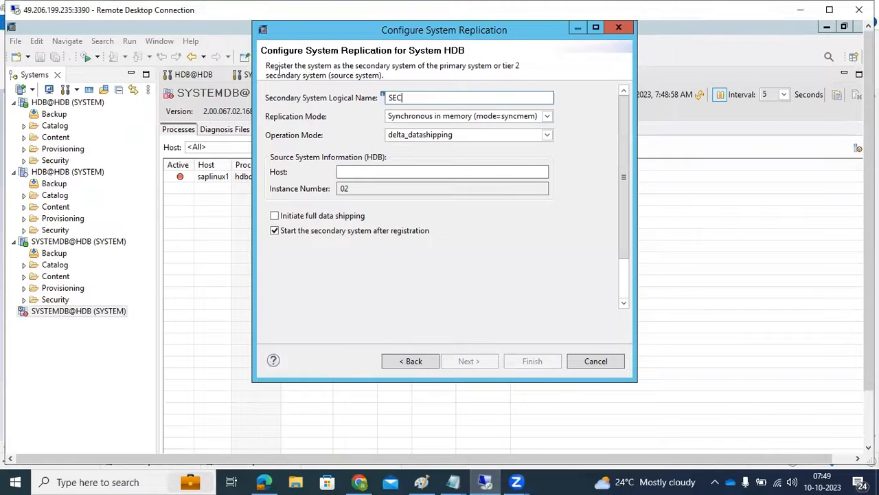
pyautogui.moveTo(299, 32); pyautogui.dragTo(285, 81)
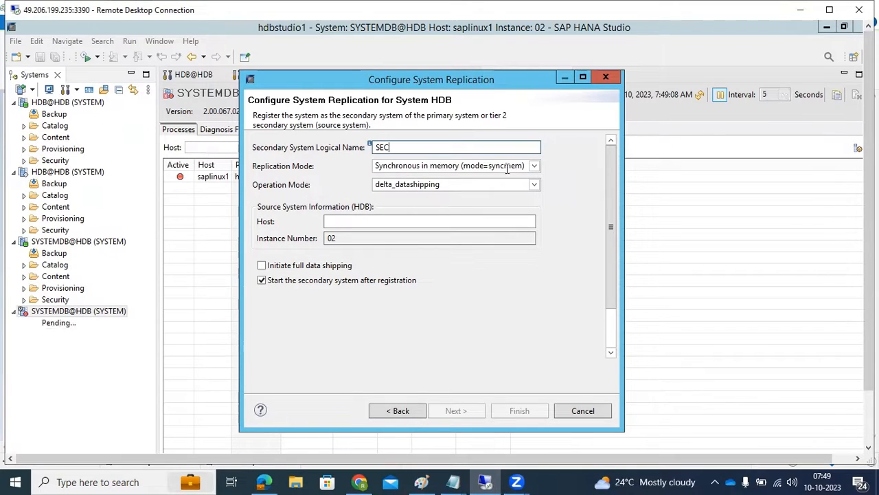
# - Review the available replication and operation modes and set the replication mode to Asynchronous (mode=async)
pyautogui.click(534, 166)
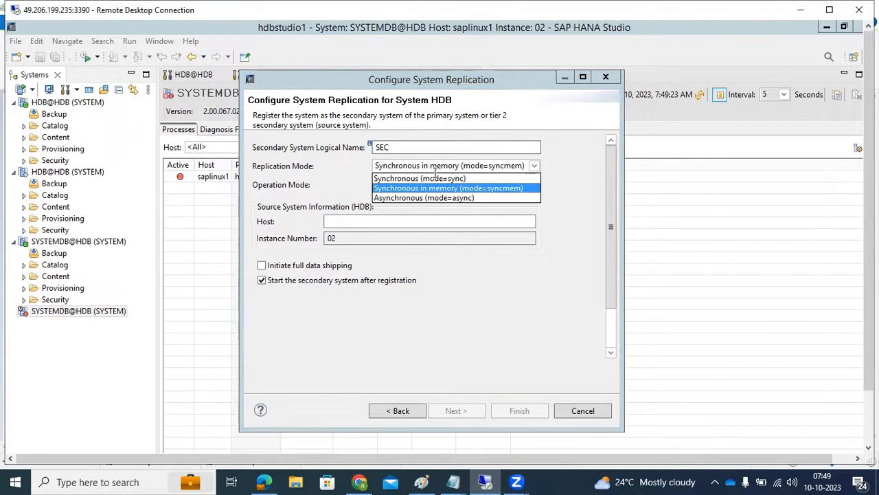
pyautogui.click(309, 177)
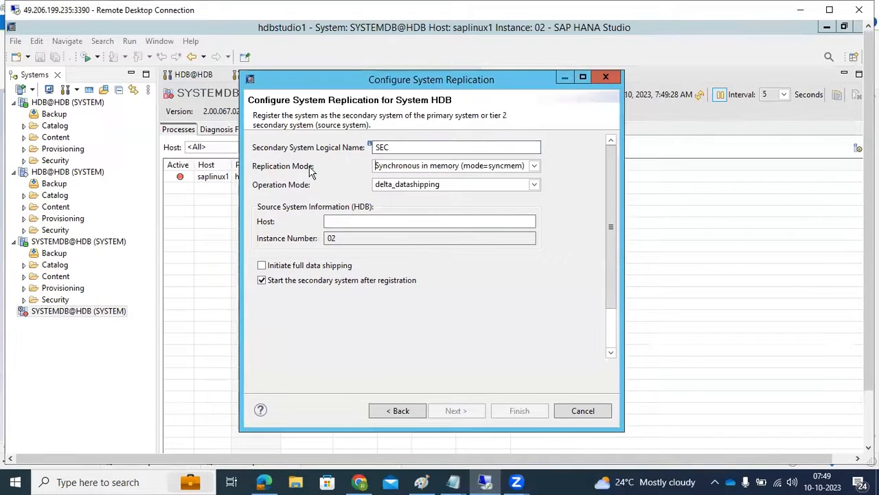
pyautogui.click(405, 183)
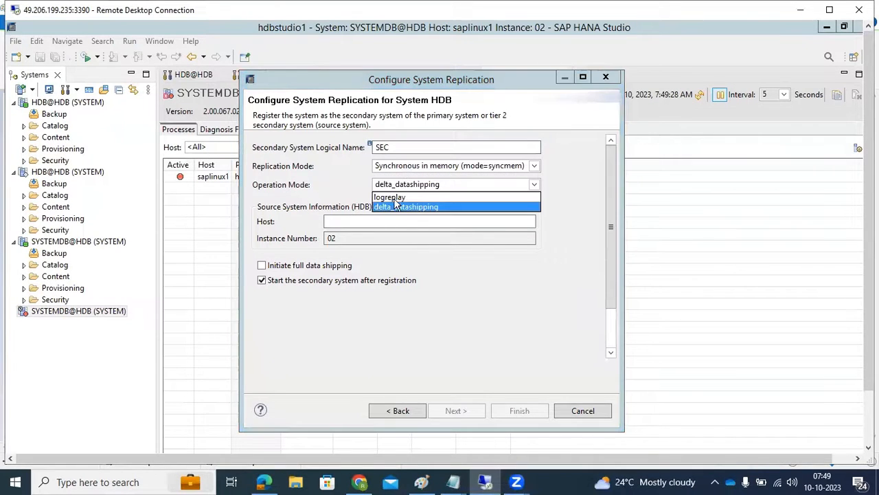
pyautogui.click(391, 165)
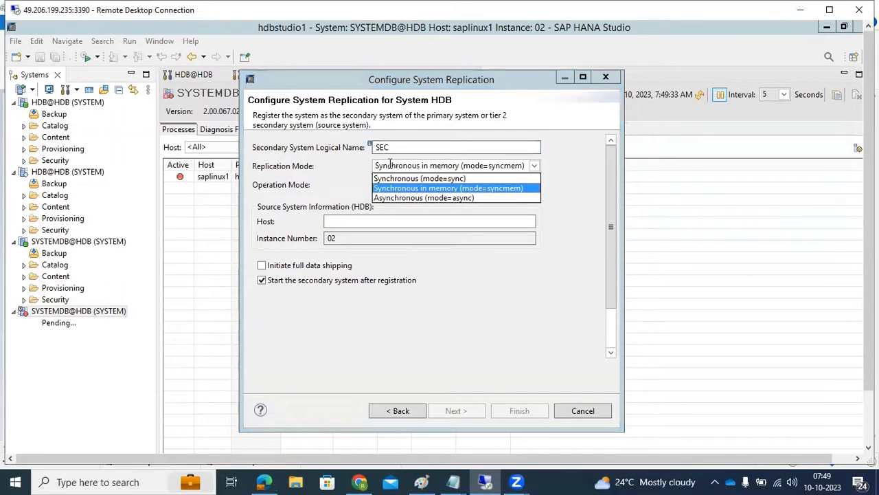
pyautogui.click(395, 198)
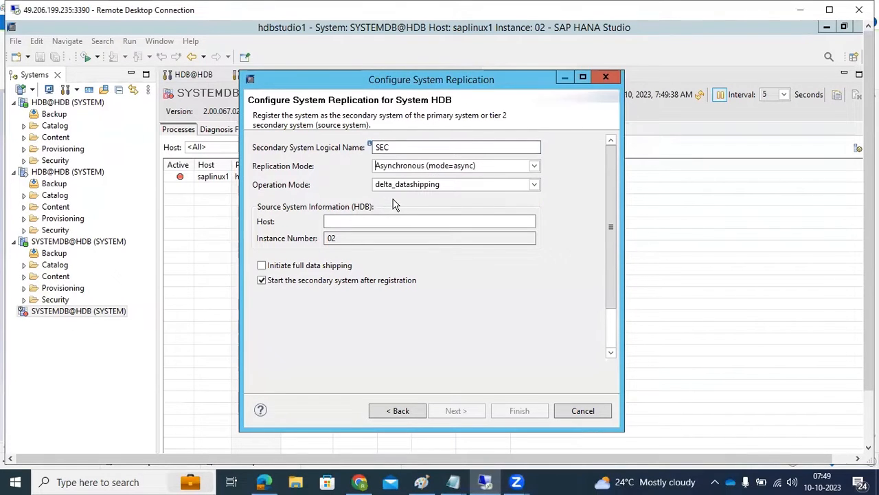
pyautogui.click(423, 163)
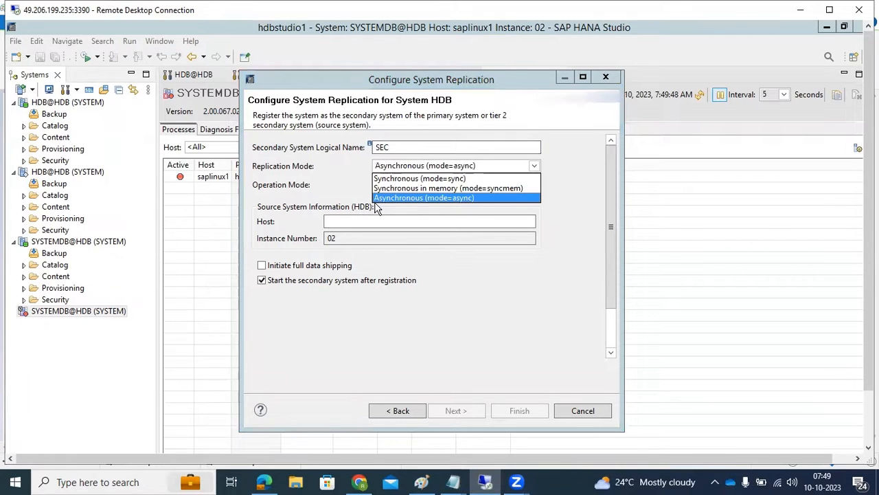
pyautogui.click(291, 195)
# - Set the operation mode of the secondary system to logreplay
pyautogui.click(382, 184)
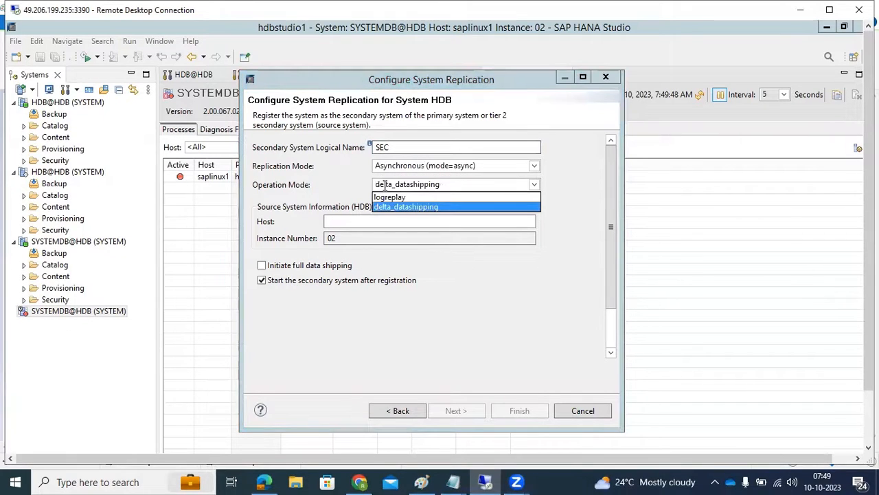
pyautogui.click(389, 197)
pyautogui.click(392, 184)
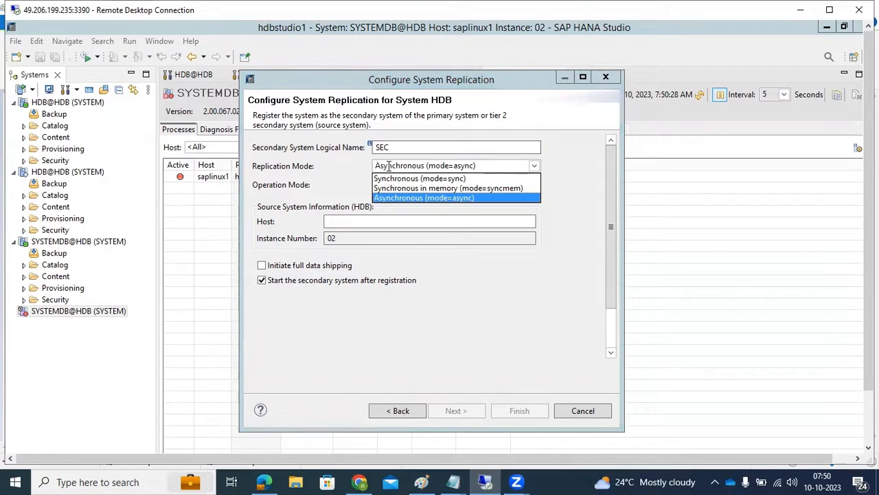
# - Switch to Paint and draw a text box about 372 × 492 px in the empty area beside the existing notes
pyautogui.click(422, 480)
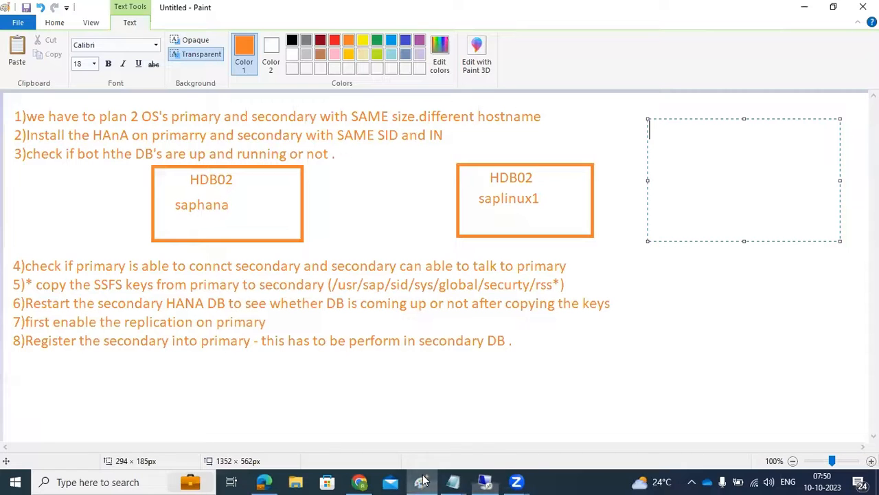
pyautogui.click(197, 400)
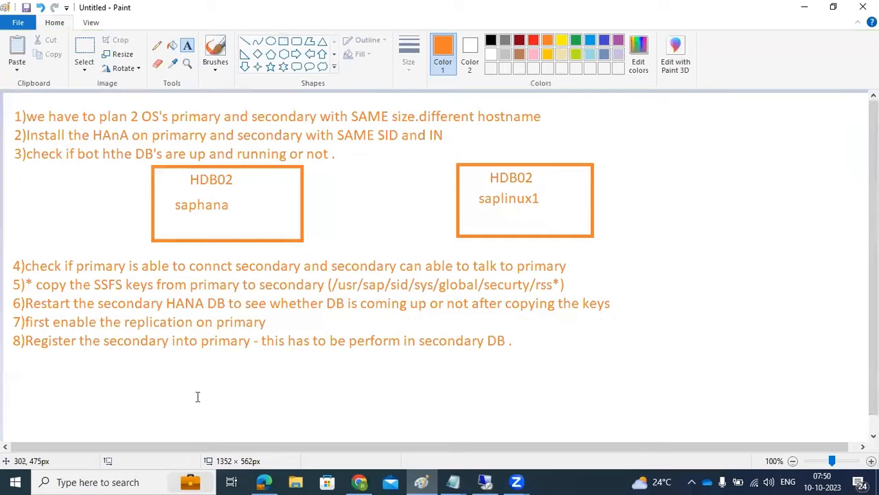
pyautogui.moveTo(617, 108); pyautogui.dragTo(855, 422)
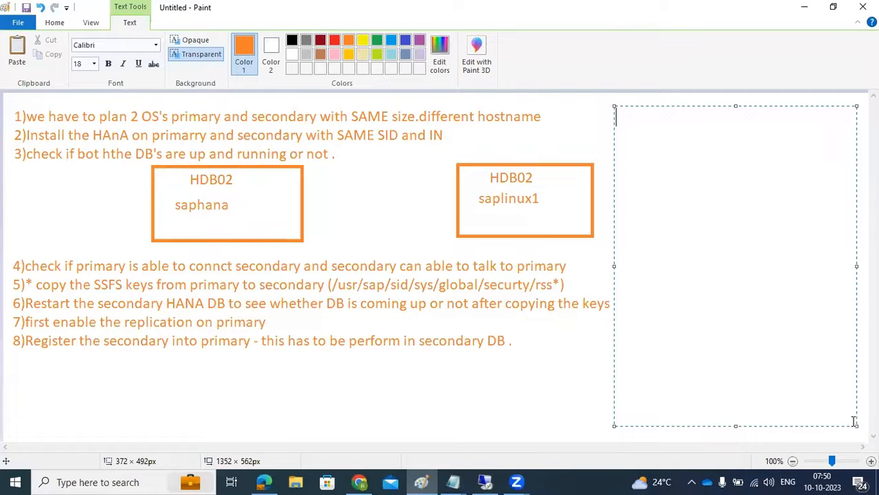
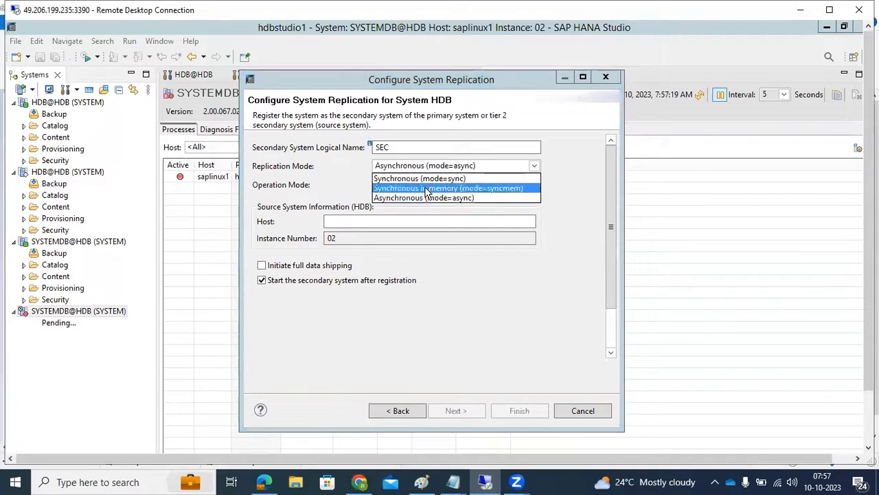
# - Set the replication mode to Synchronous in memory (mode=syncmem), and ping saphana from the root@saphana terminal to look up its full host name
pyautogui.click(332, 220)
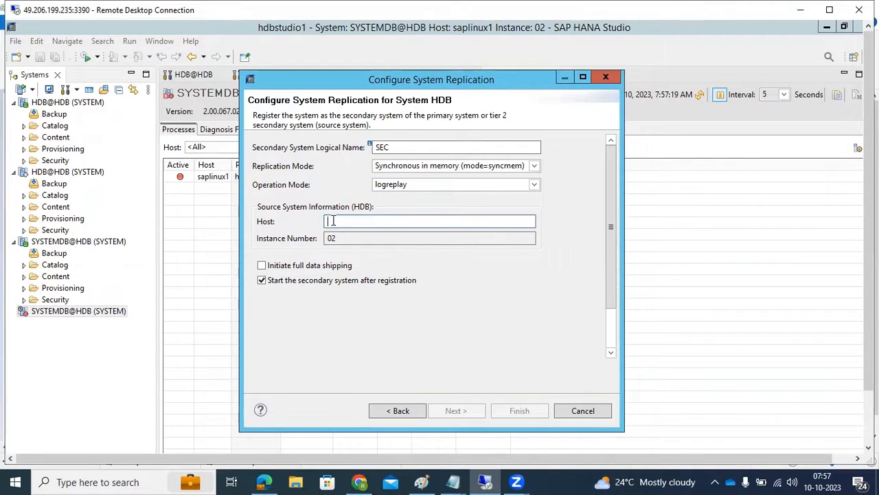
pyautogui.write('s')
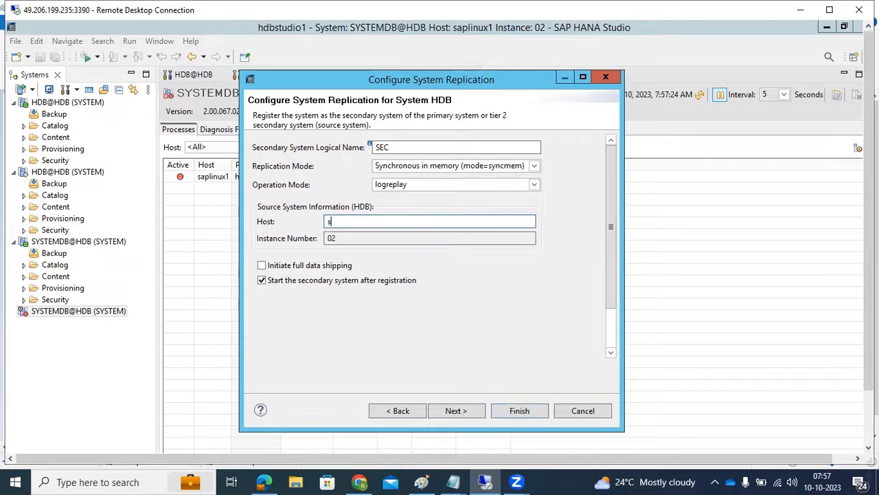
pyautogui.moveTo(869, 296); pyautogui.dragTo(869, 364)
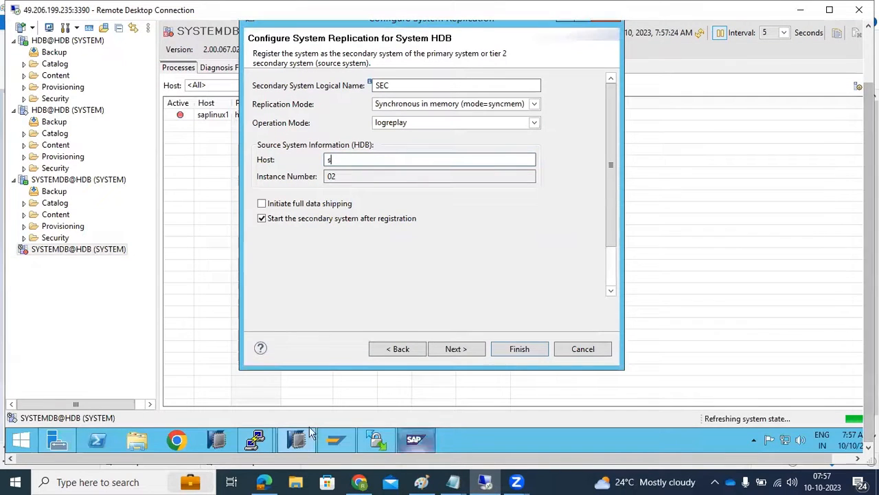
pyautogui.moveTo(266, 442)
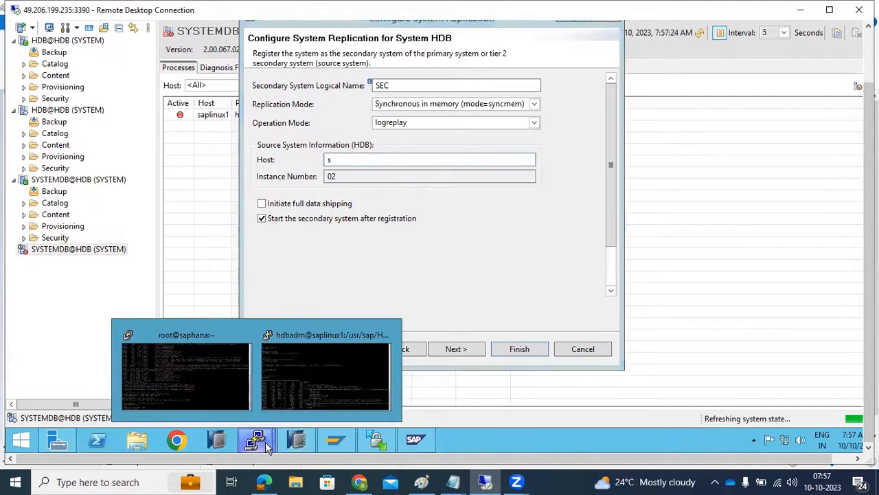
pyautogui.click(215, 390)
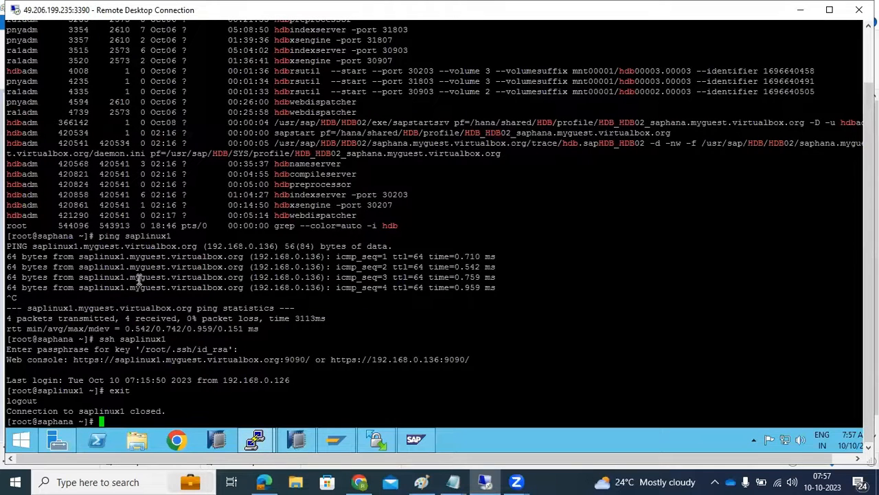
pyautogui.write('ping saphana')
pyautogui.press('Return')
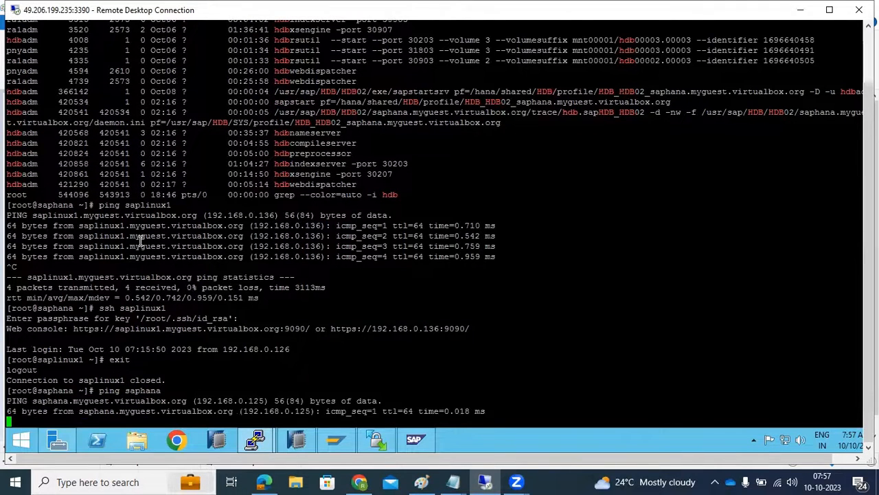
pyautogui.hotkey('ctrl', 'c')
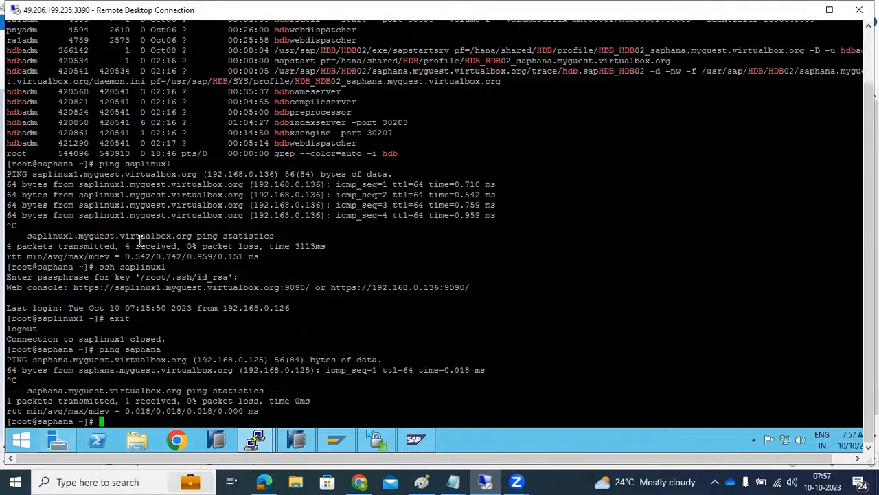
# - Copy saphana.myguest.virtualbox.org from the ping output and enter it as the source system host in the replication configuration
pyautogui.doubleClick(119, 371)
pyautogui.click(298, 440)
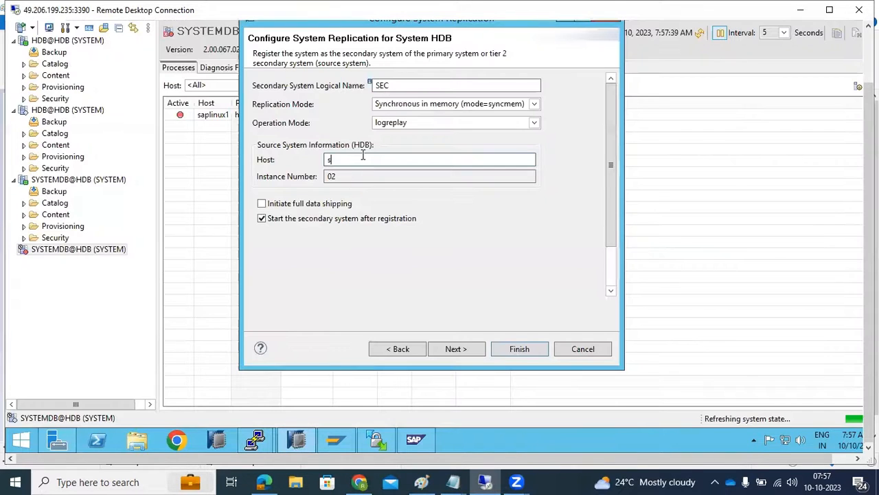
pyautogui.hotkey('ctrl', 'v')
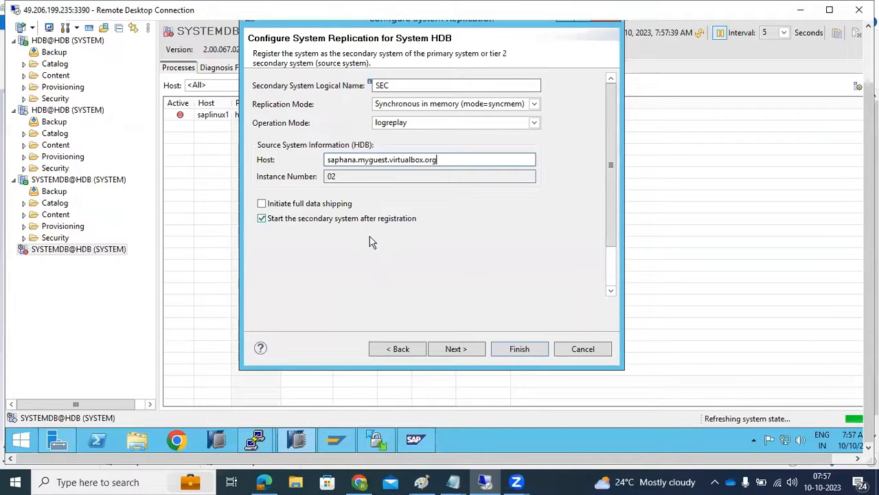
# - Enable Initiate full data shipping, review the configuration summary, and finish registering the secondary system
pyautogui.click(289, 206)
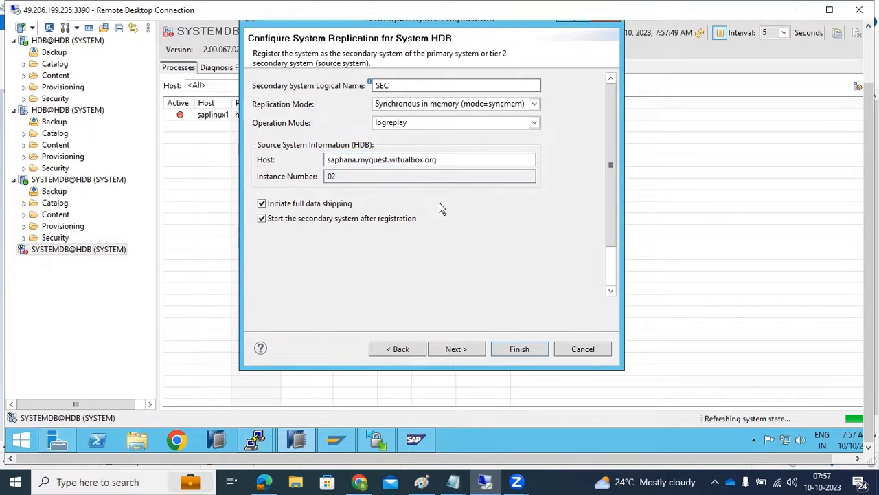
pyautogui.moveTo(869, 263); pyautogui.dragTo(869, 222)
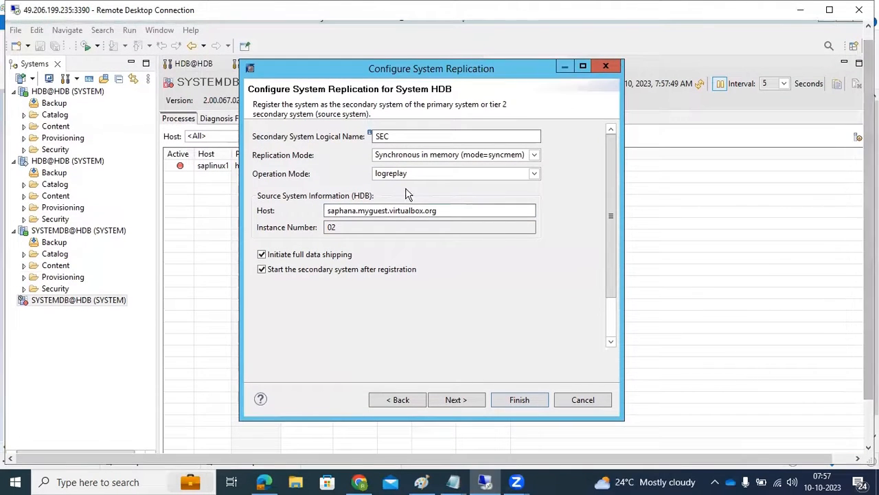
pyautogui.click(456, 399)
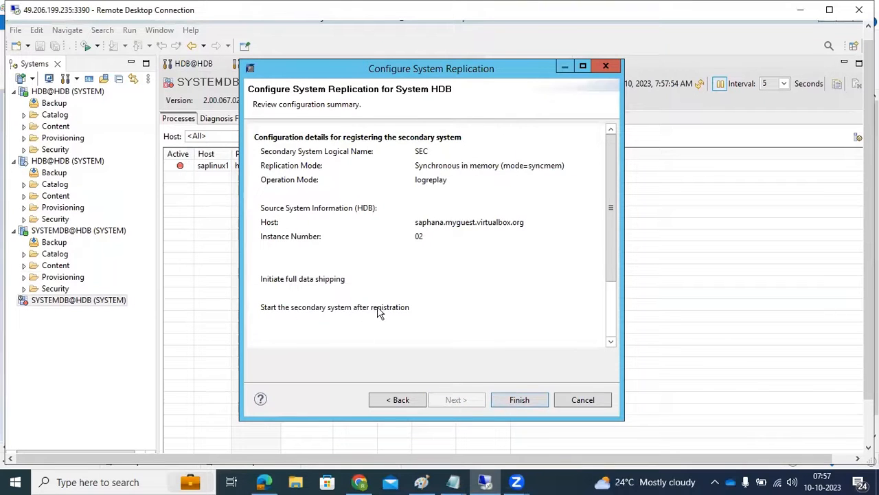
pyautogui.scroll(-3, 616, 294)
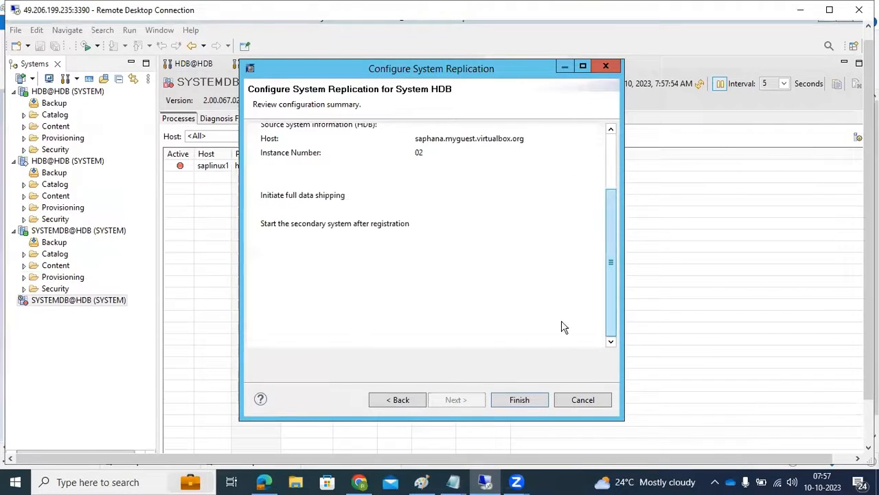
pyautogui.click(518, 400)
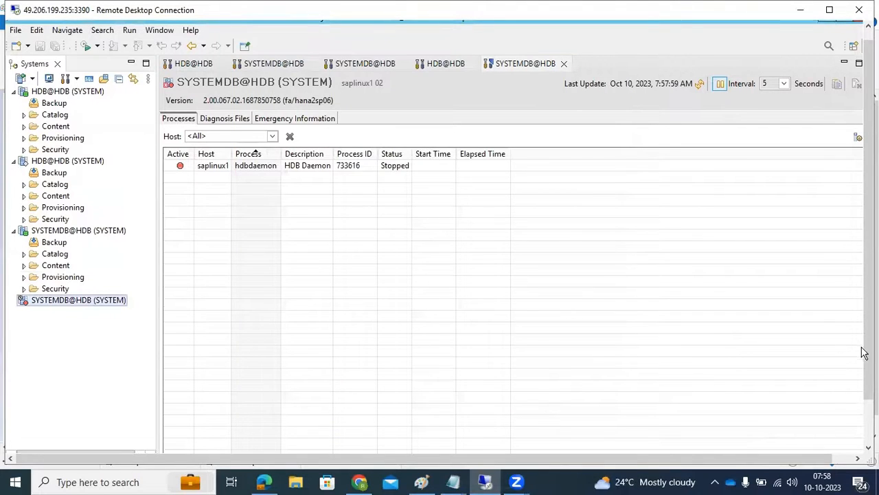
# - Monitor the process status of the secondary system on saplinux1 after registration
pyautogui.moveTo(867, 353); pyautogui.dragTo(868, 424)
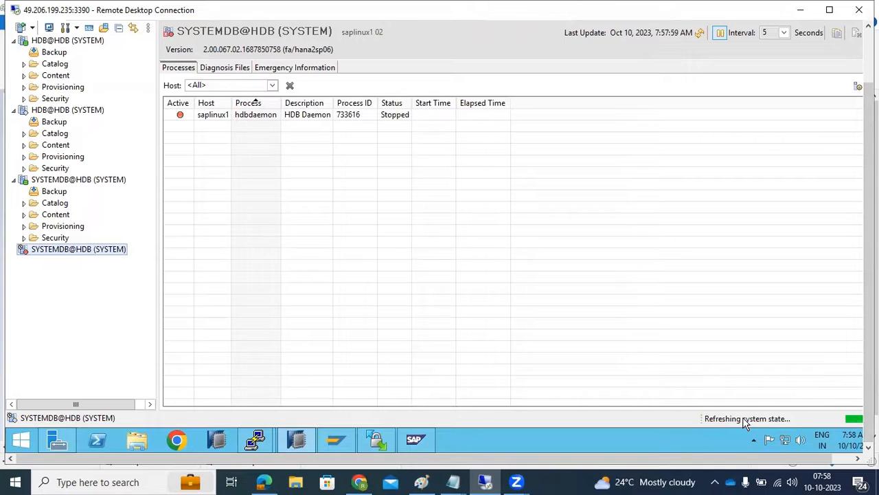
pyautogui.moveTo(756, 459); pyautogui.dragTo(776, 458)
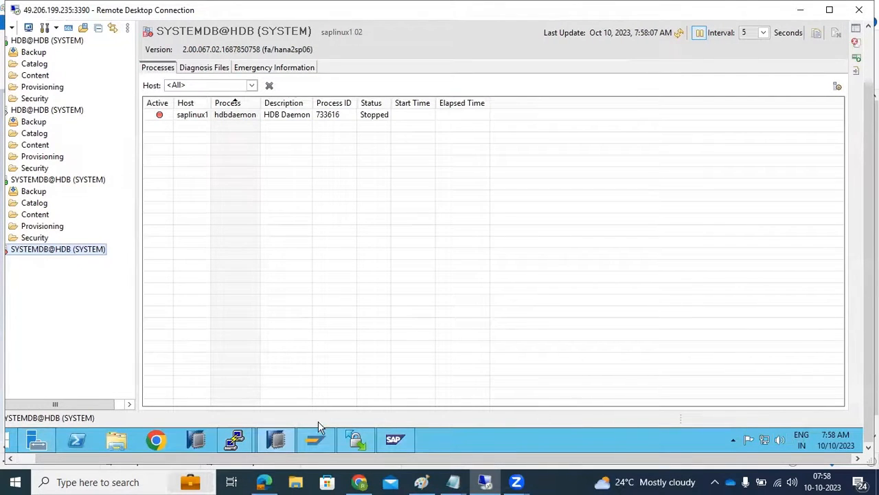
pyautogui.moveTo(237, 450)
pyautogui.moveTo(241, 460); pyautogui.dragTo(165, 446)
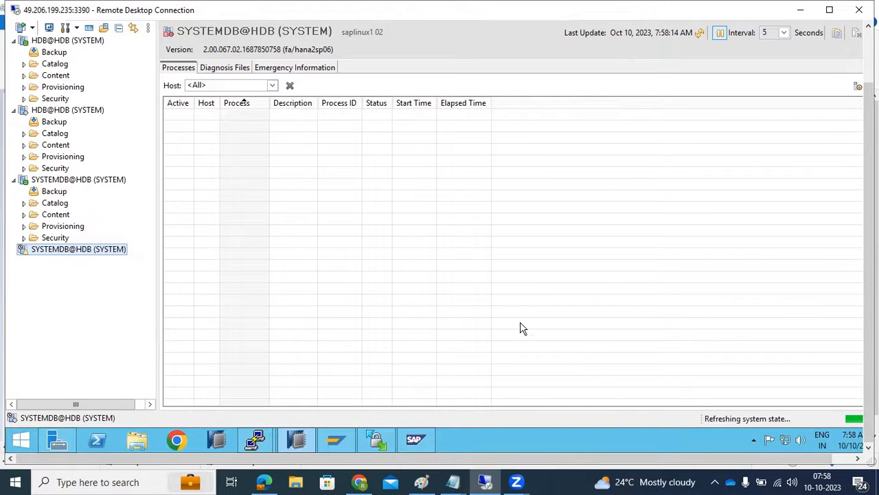
# - Open the System Replication view of the primary SYSTEMDB@HDB on saphana and widen the HOST column
pyautogui.doubleClick(43, 183)
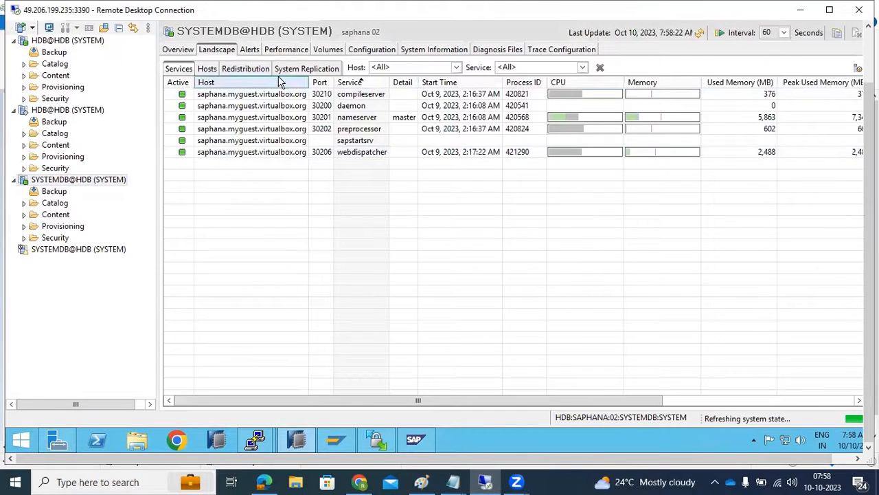
pyautogui.click(291, 71)
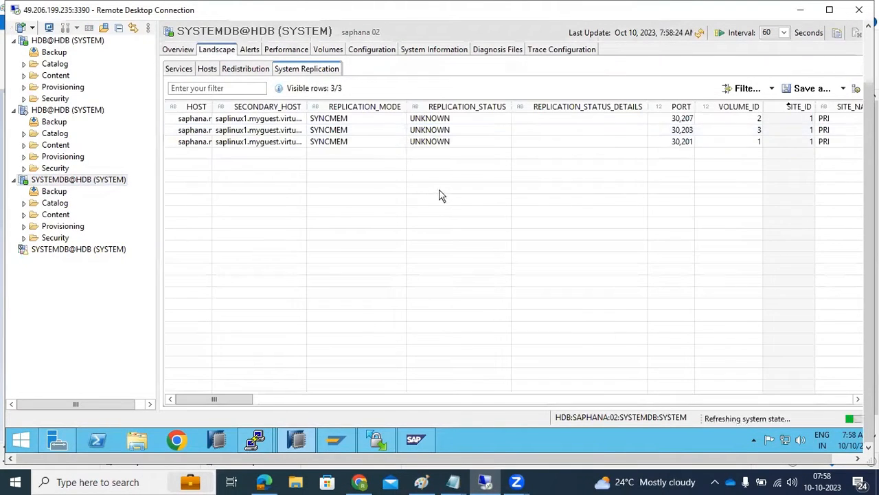
pyautogui.moveTo(868, 196); pyautogui.dragTo(868, 141)
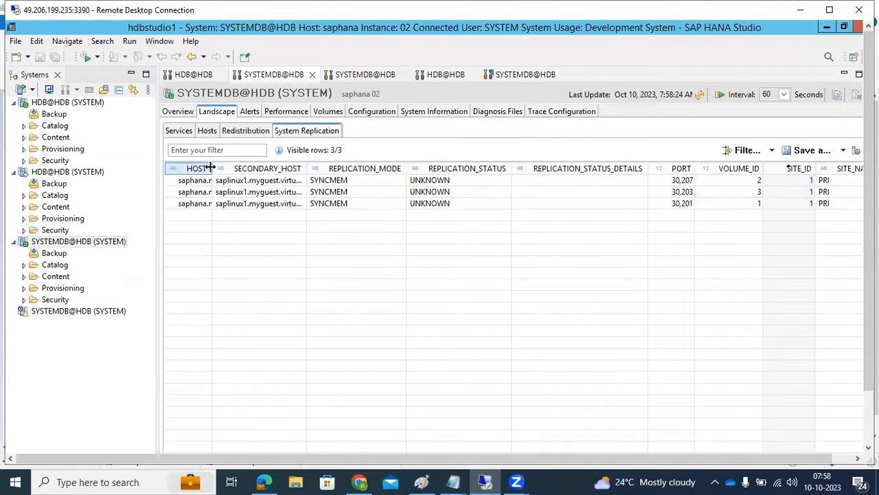
pyautogui.moveTo(241, 168); pyautogui.dragTo(244, 168)
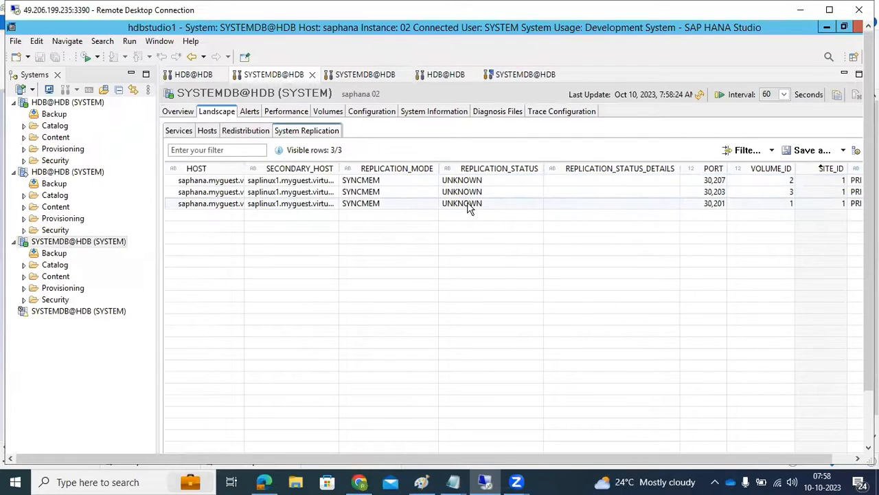
# - Refresh the replication data repeatedly to follow the full replica progress from saphana to saplinux1
pyautogui.click(699, 96)
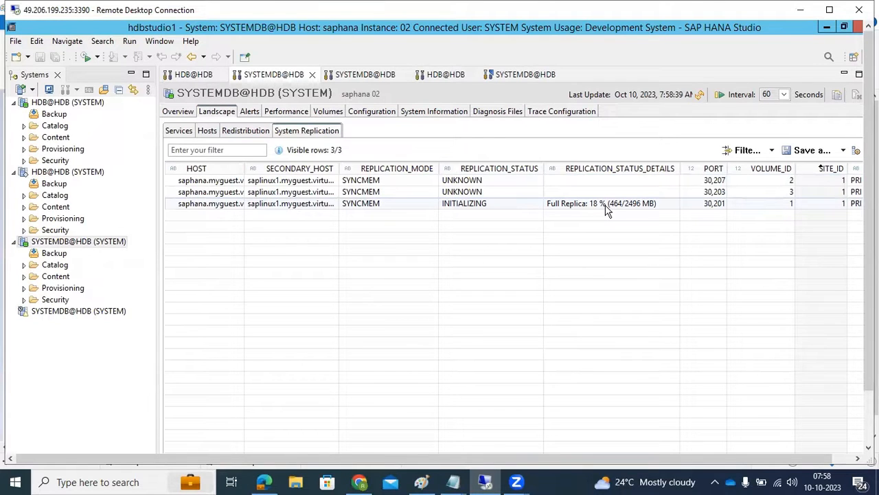
pyautogui.click(699, 96)
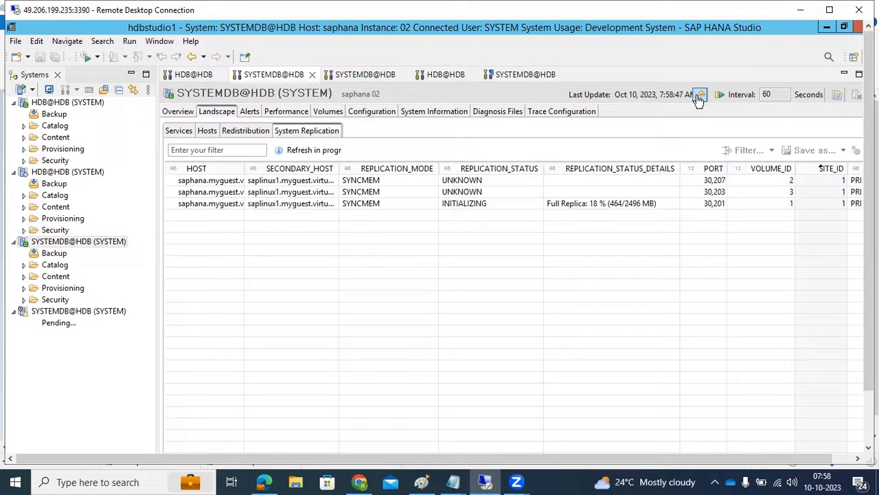
pyautogui.moveTo(869, 300); pyautogui.dragTo(869, 357)
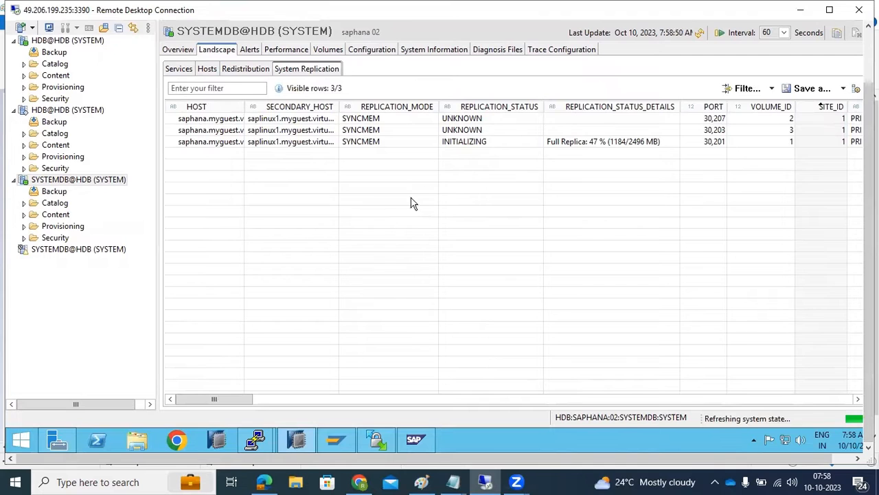
pyautogui.click(699, 33)
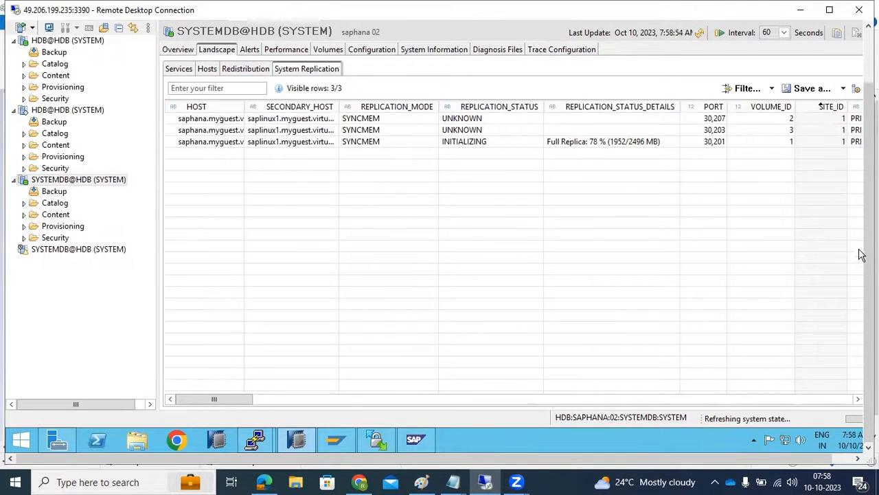
pyautogui.moveTo(869, 258); pyautogui.dragTo(869, 205)
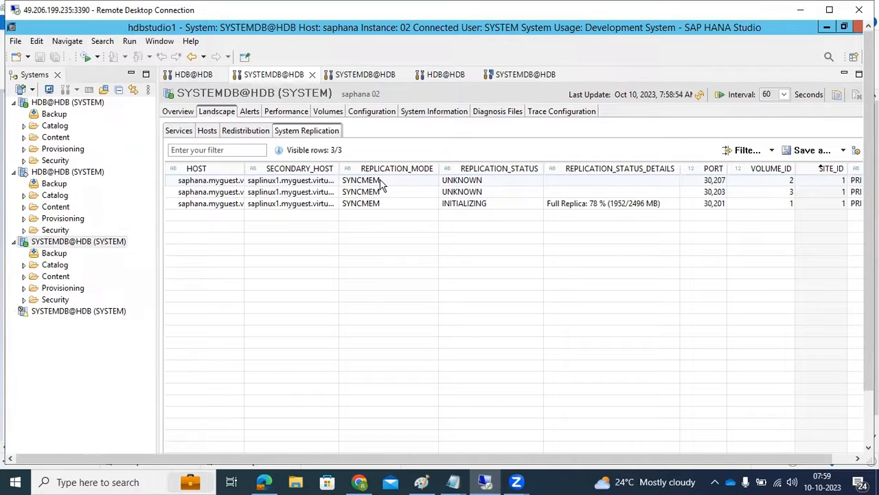
pyautogui.click(700, 94)
pyautogui.click(700, 97)
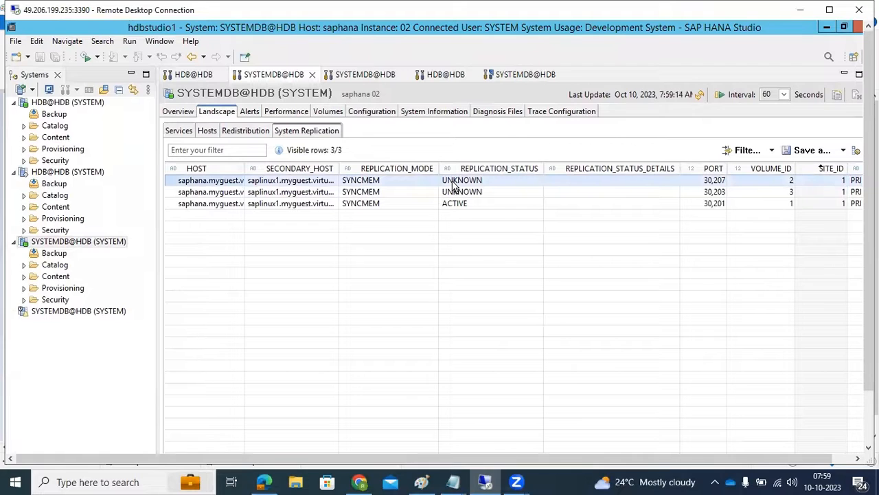
# - Refresh the primary system's overview to check its general information, and return to System Replication to read the replication status details
pyautogui.click(178, 111)
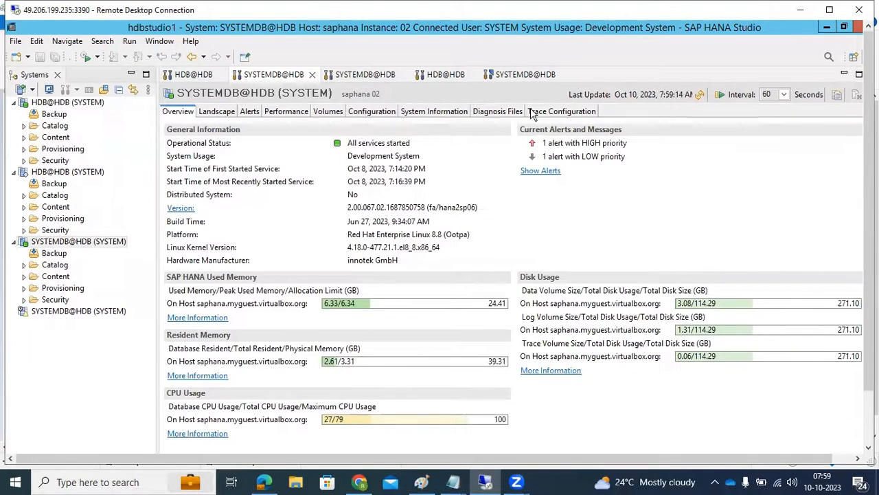
pyautogui.click(700, 95)
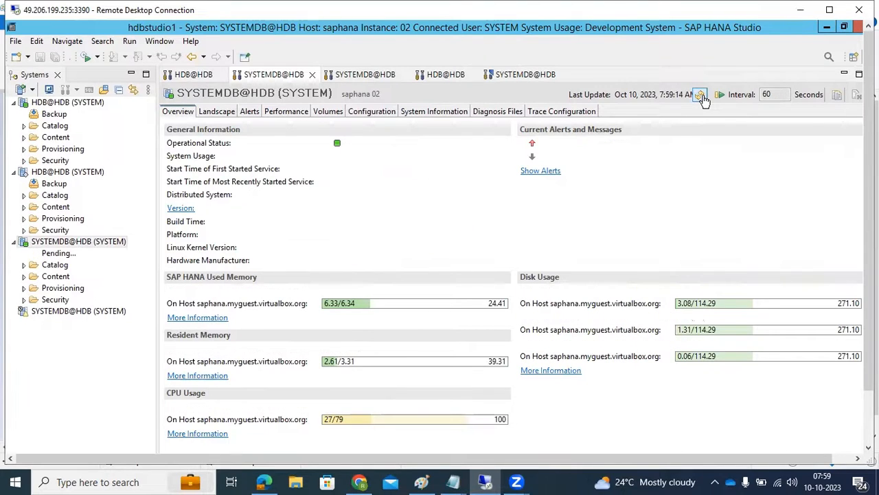
pyautogui.moveTo(348, 195); pyautogui.dragTo(393, 201)
pyautogui.click(203, 196)
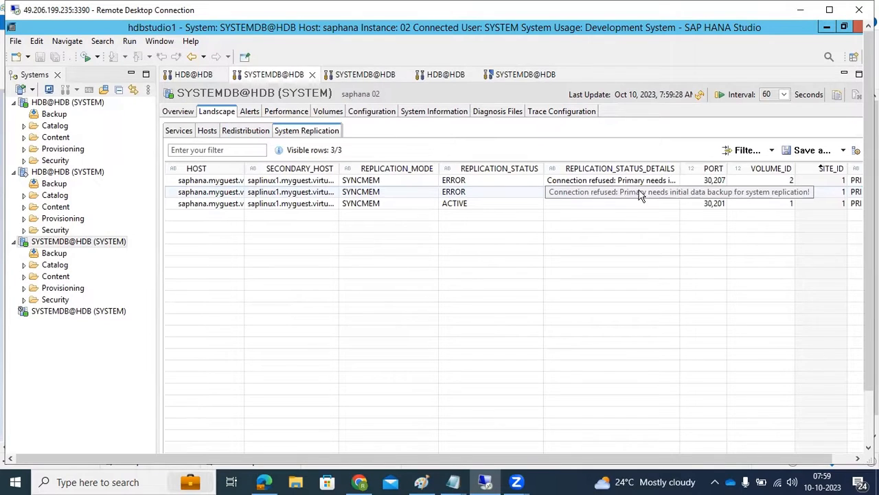
pyautogui.moveTo(869, 206); pyautogui.dragTo(869, 260)
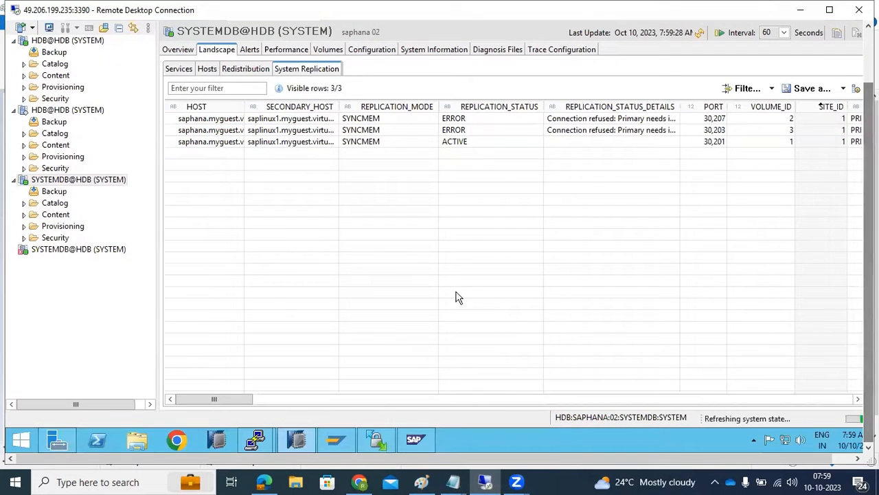
# - Back up tenant database HDB of the primary SYSTEMDB@HDB as a complete data backup to file, with prefix COMPLETE_DATA_BACKUP
pyautogui.moveTo(48, 256)
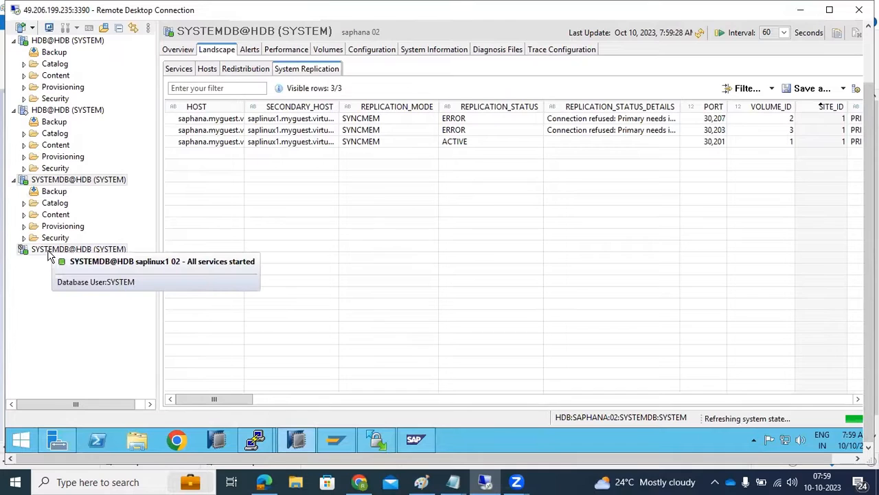
pyautogui.click(48, 180)
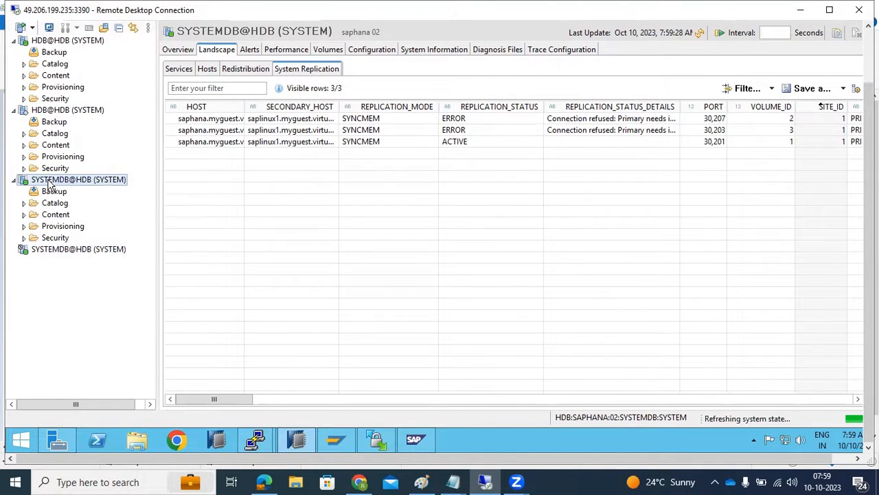
pyautogui.rightClick(48, 180)
pyautogui.moveTo(219, 216)
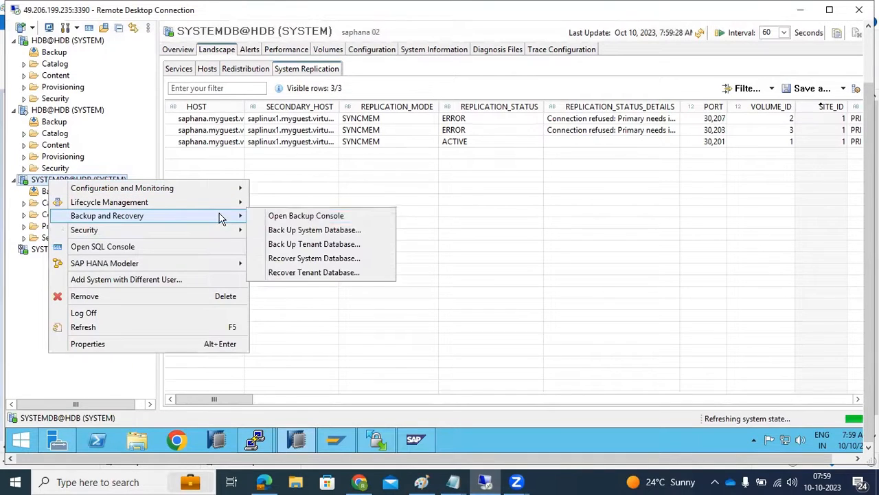
pyautogui.click(302, 244)
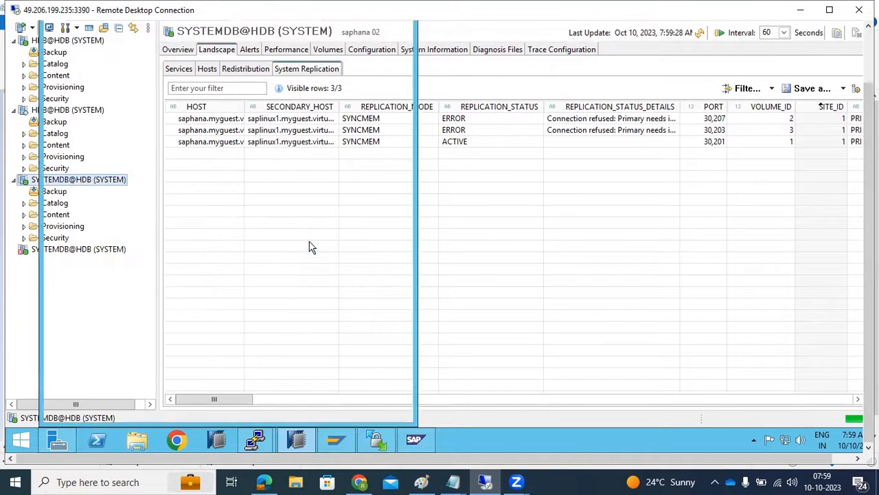
pyautogui.click(69, 66)
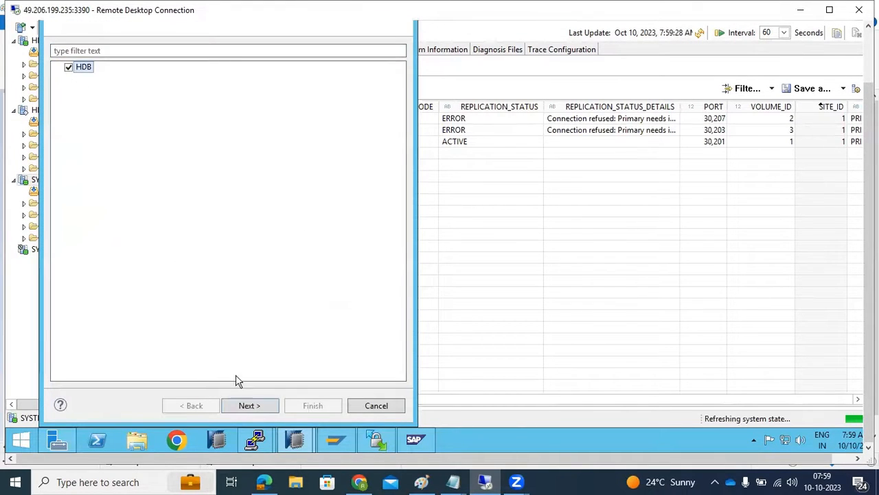
pyautogui.click(251, 406)
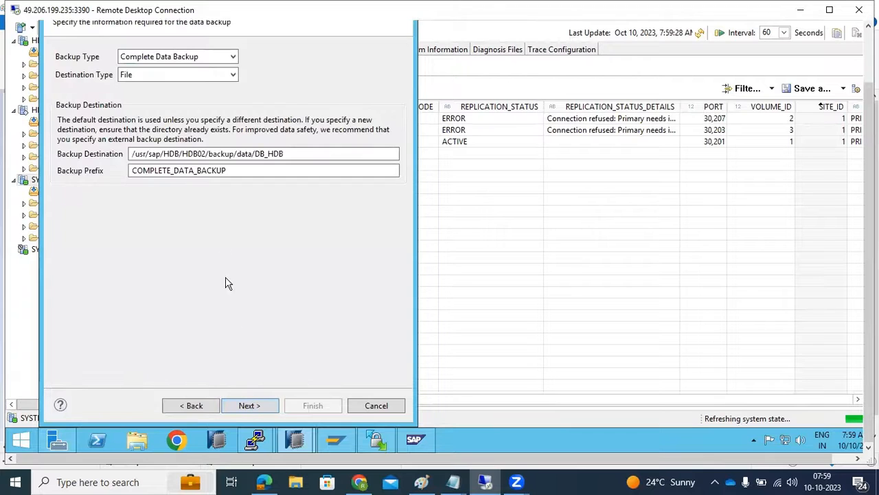
pyautogui.click(255, 407)
pyautogui.click(313, 405)
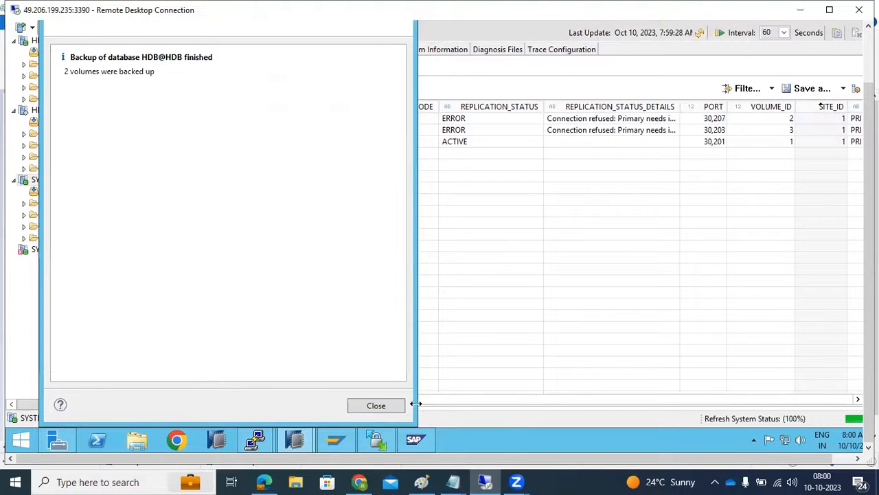
pyautogui.click(376, 405)
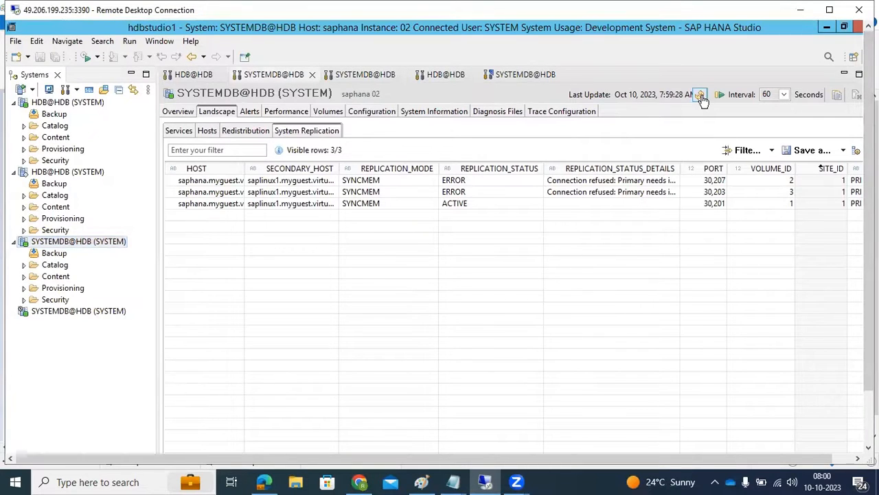
# - Refresh the primary's replication data several times to follow the tenant services' replica progress after the backup
pyautogui.click(701, 95)
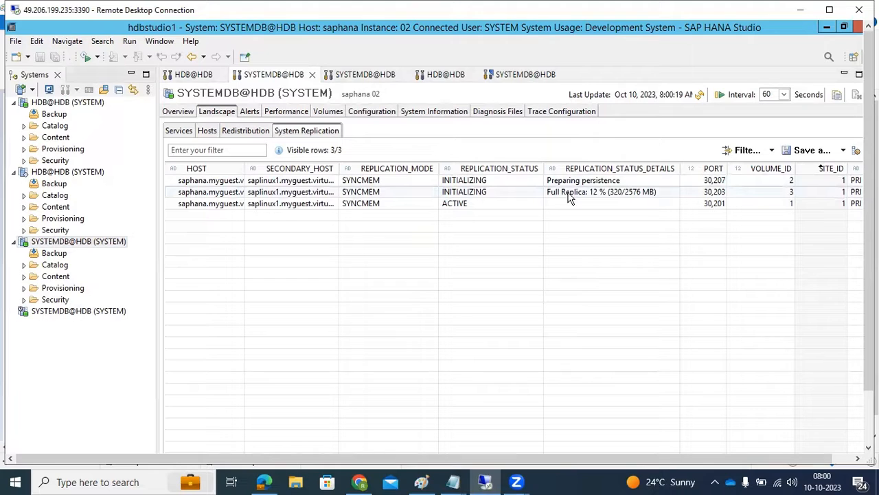
pyautogui.click(700, 95)
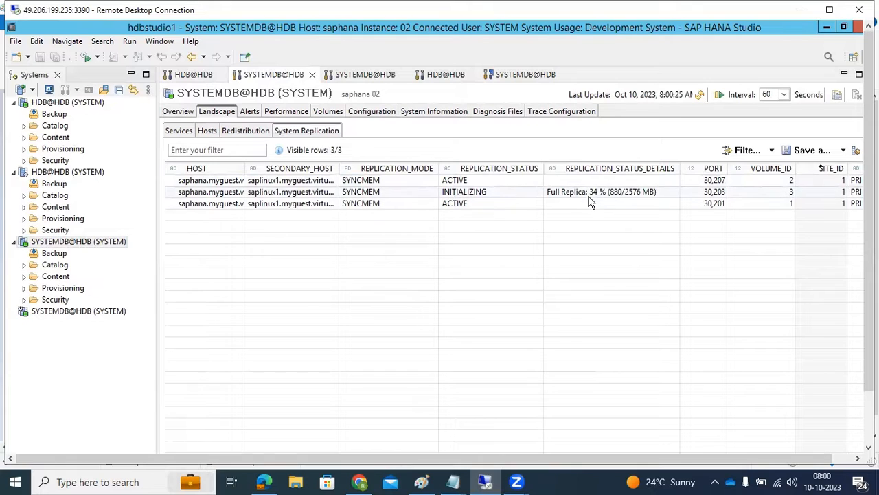
pyautogui.click(701, 95)
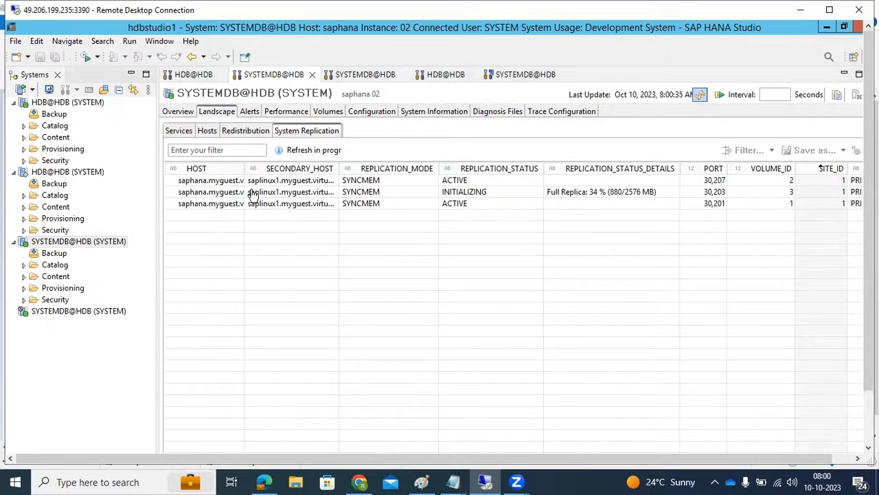
# - Check the refreshed system replication status in the primary's overview and open its replication details
pyautogui.click(183, 114)
pyautogui.click(701, 97)
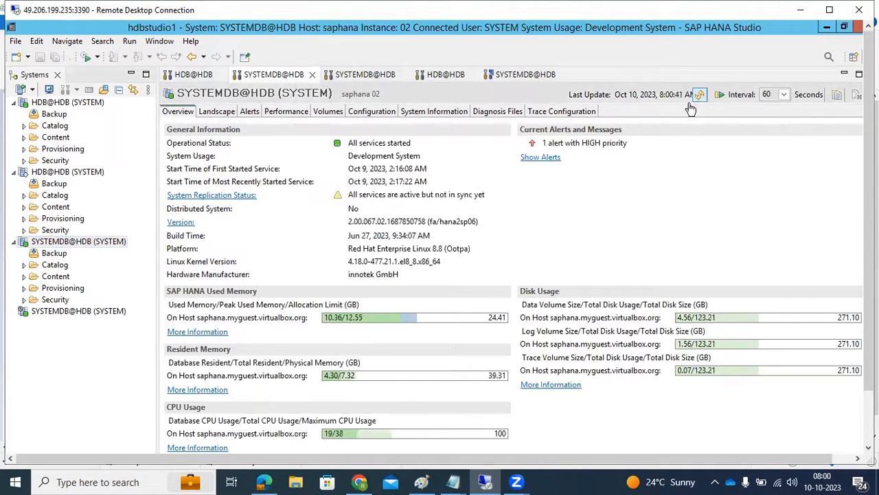
pyautogui.click(199, 195)
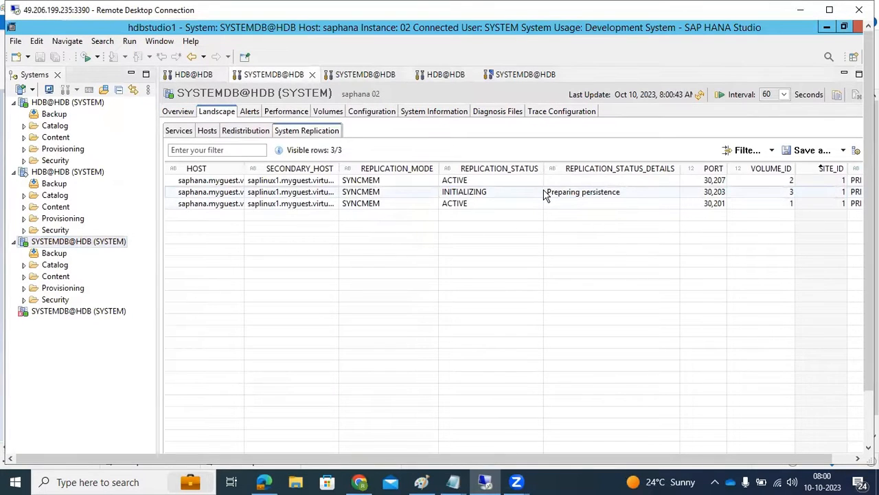
# - Keep refreshing the System Replication data to monitor the replication status of the service on port 30,203
pyautogui.click(700, 97)
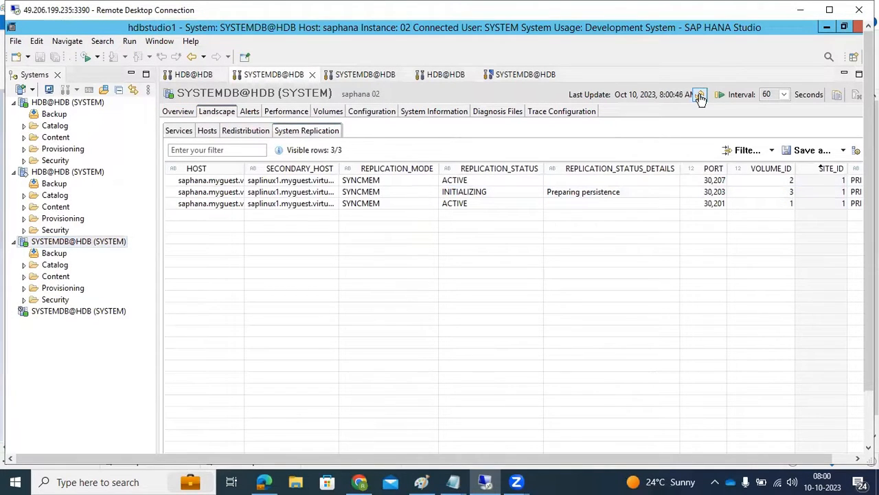
pyautogui.click(700, 96)
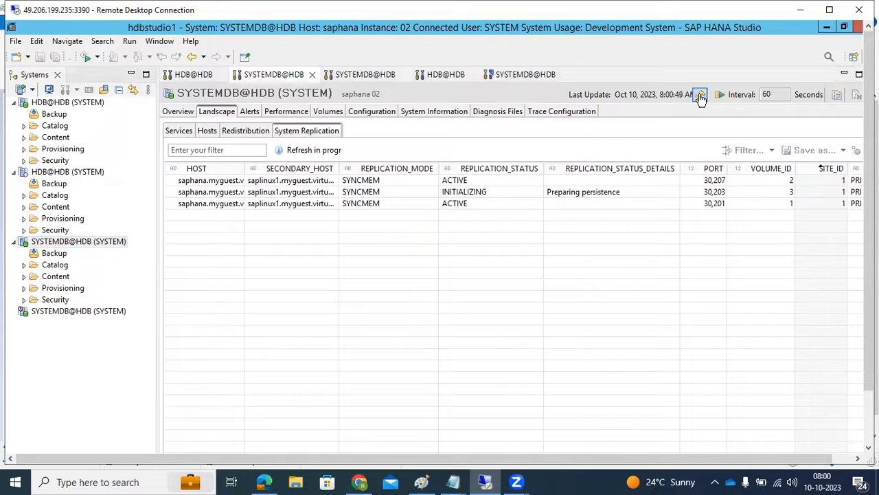
pyautogui.click(700, 96)
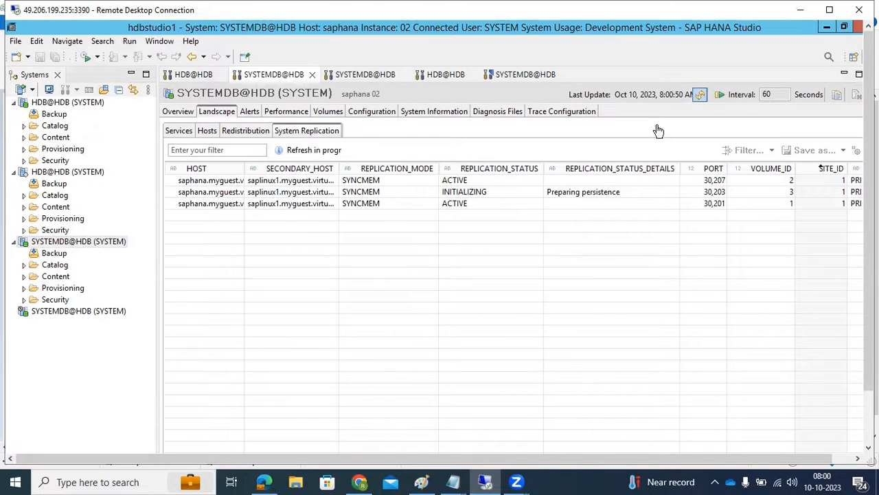
pyautogui.click(700, 96)
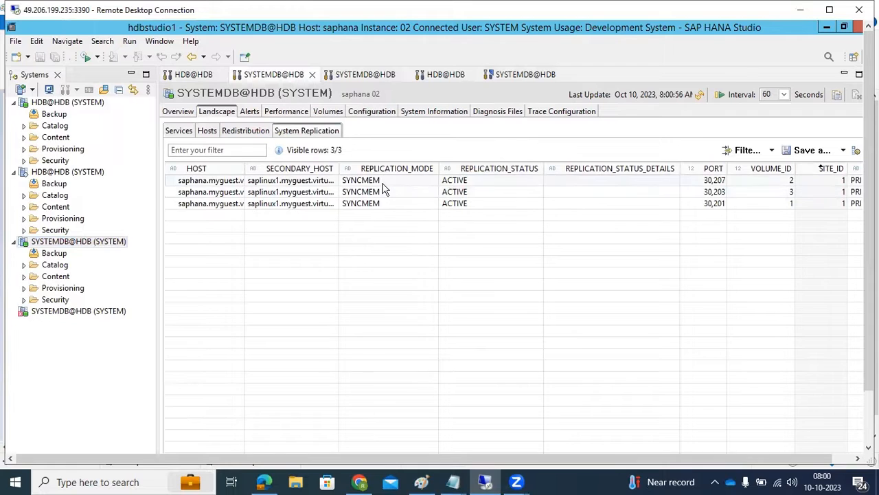
pyautogui.click(699, 96)
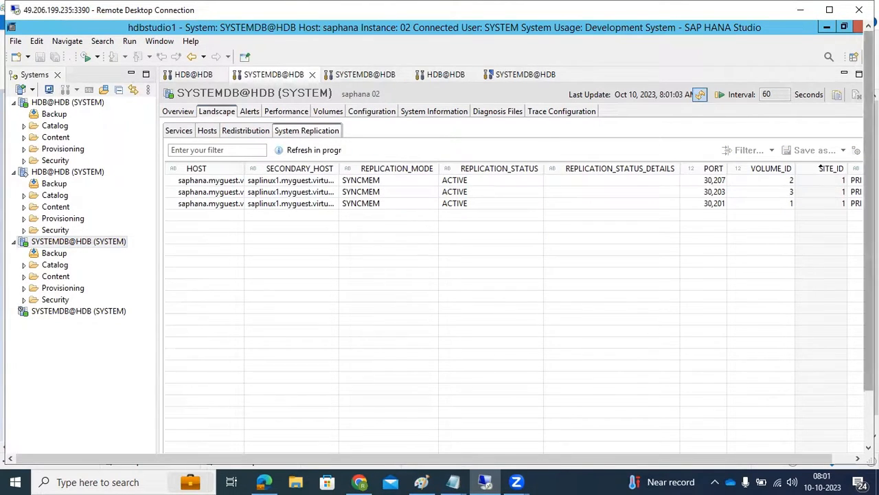
# - Examine the log position, savepoint, shipped log, backlog and replayed log columns of the replicated services
pyautogui.moveTo(868, 295); pyautogui.dragTo(869, 378)
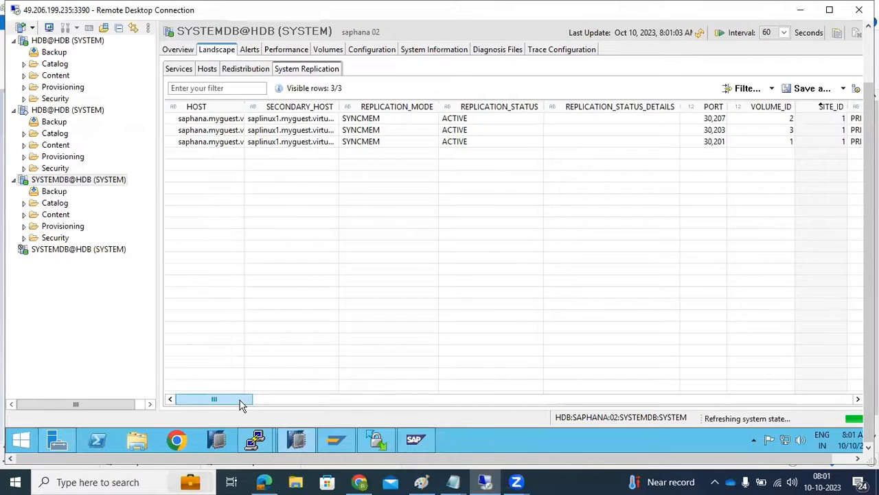
pyautogui.moveTo(239, 400); pyautogui.dragTo(412, 393)
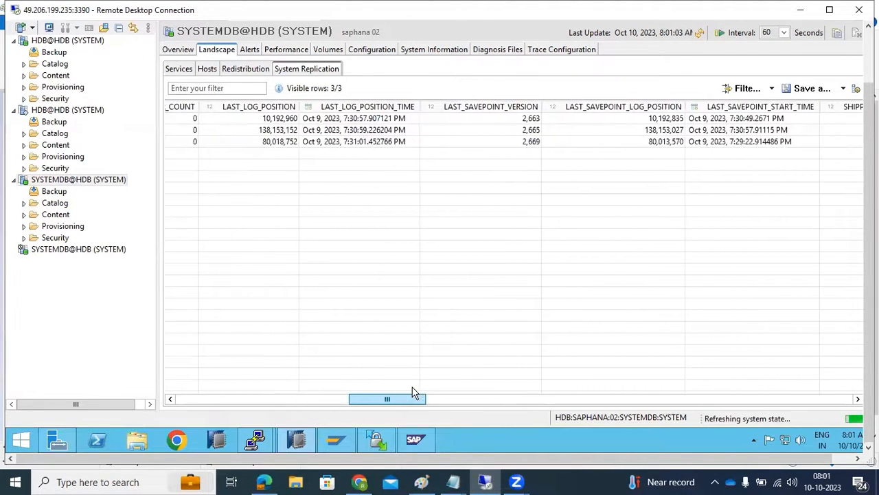
pyautogui.click(270, 121)
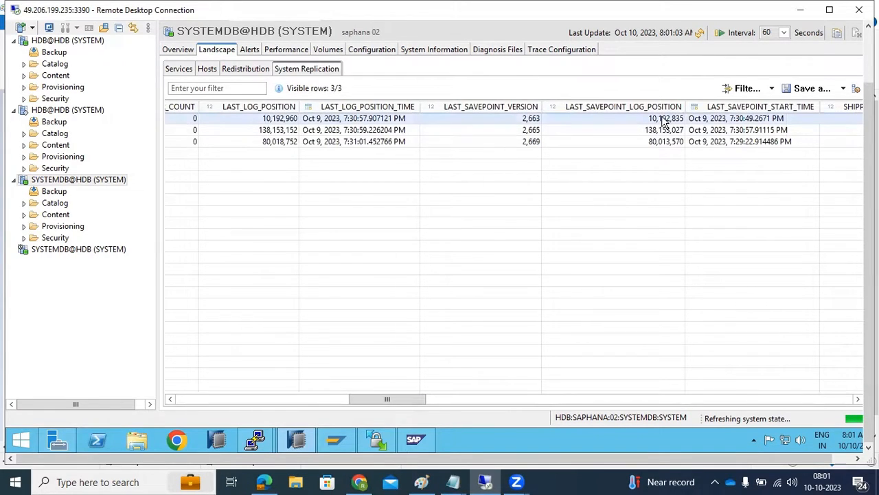
pyautogui.moveTo(369, 398); pyautogui.dragTo(407, 402)
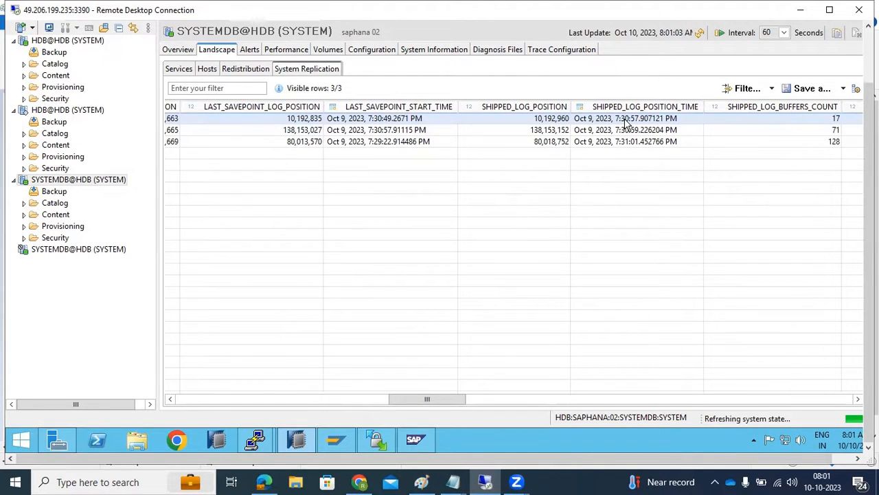
pyautogui.moveTo(456, 404); pyautogui.dragTo(824, 397)
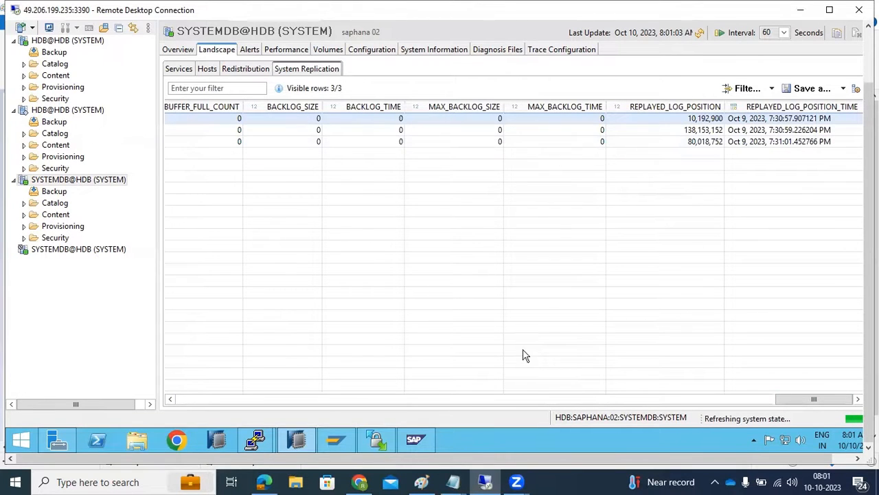
pyautogui.moveTo(417, 398); pyautogui.dragTo(171, 392)
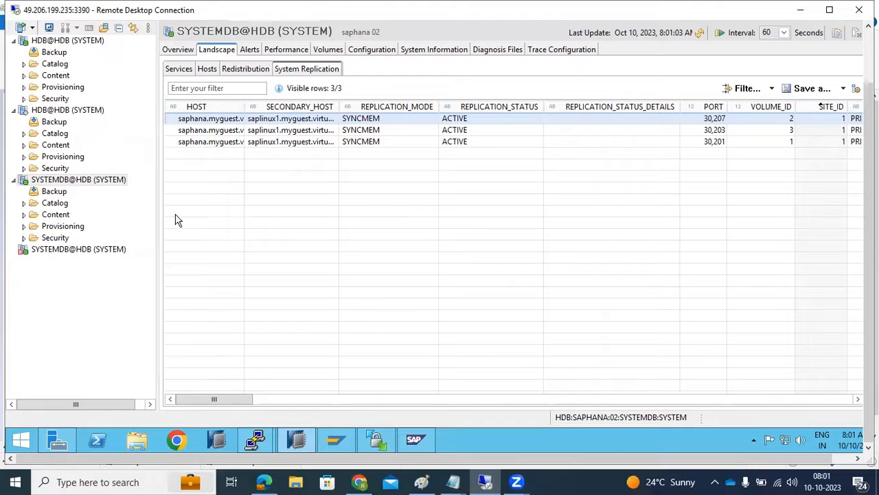
pyautogui.moveTo(868, 310); pyautogui.dragTo(864, 248)
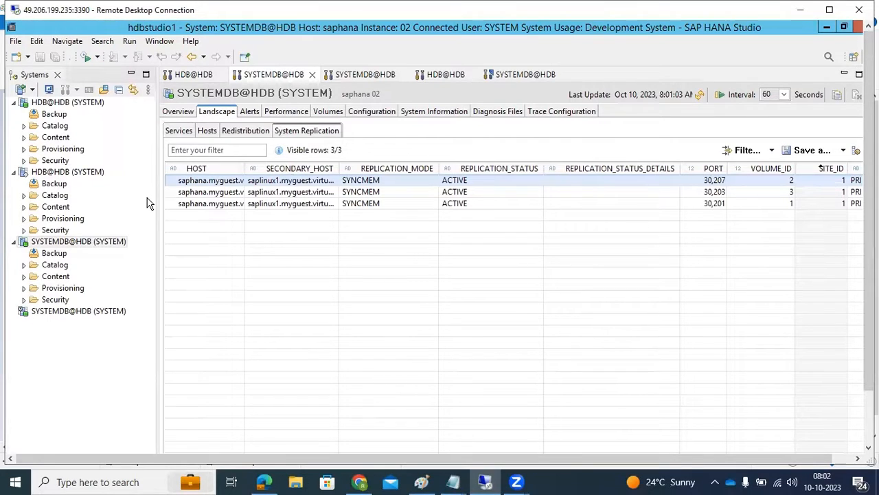
# - Start a new database user under the Security users of the tenant HDB@HDB on saphana
pyautogui.click(39, 241)
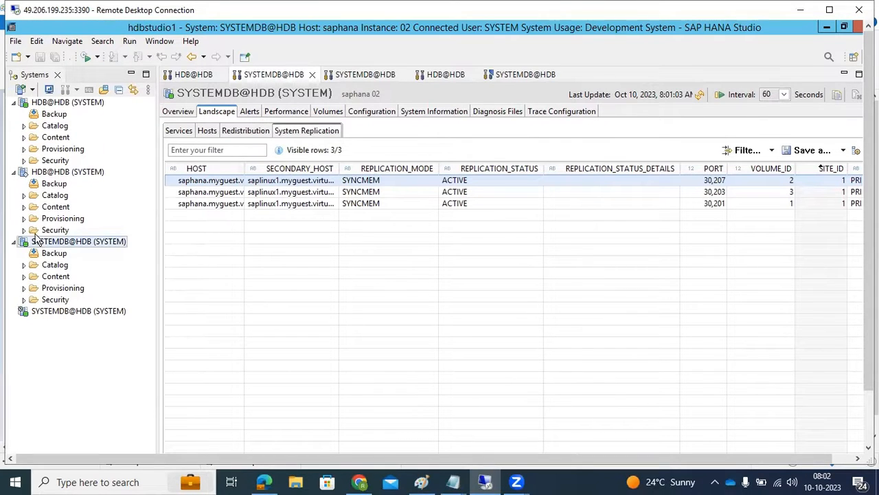
pyautogui.click(24, 160)
pyautogui.click(33, 183)
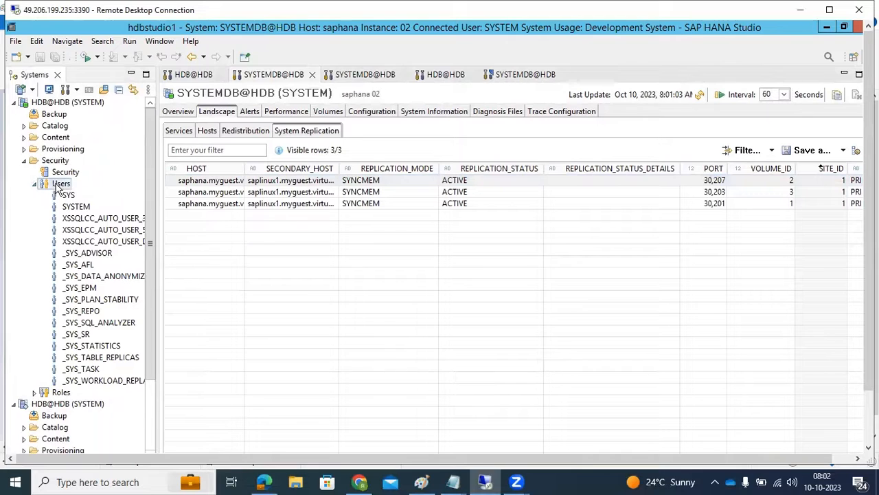
pyautogui.rightClick(60, 185)
pyautogui.click(93, 191)
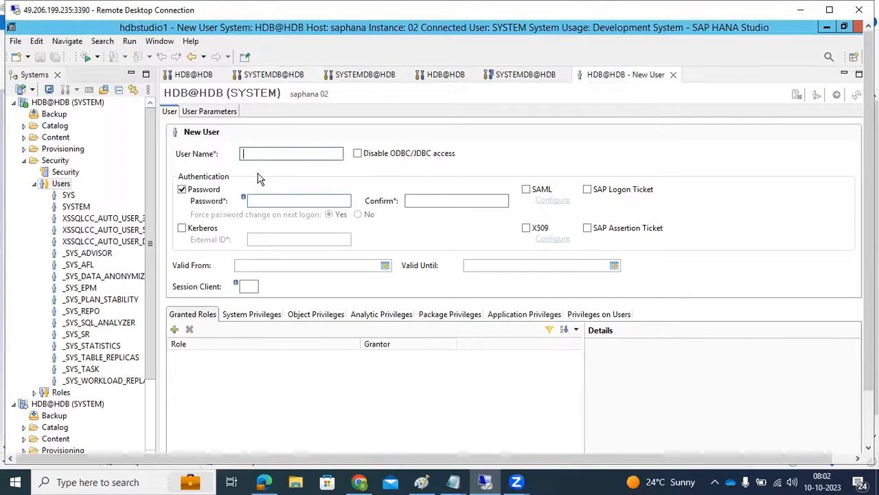
# - Enter the new user's name, set and confirm the account password, and create the user
pyautogui.write('RAVI')
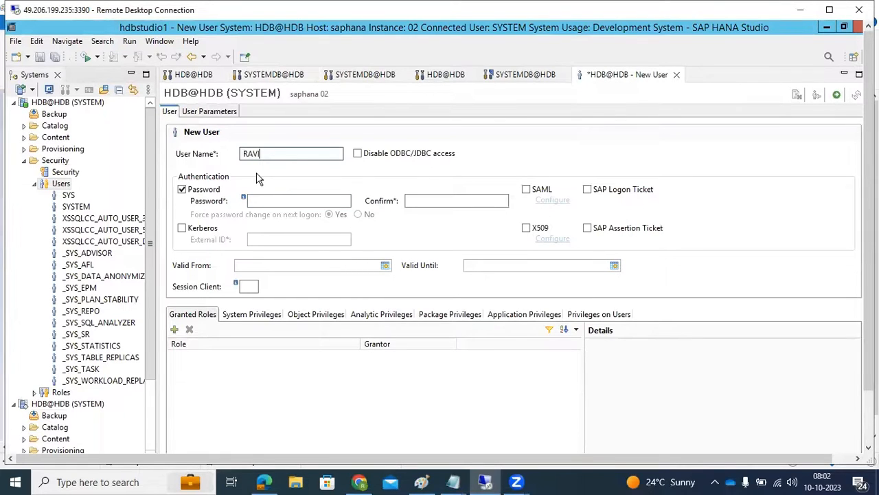
pyautogui.click(274, 199)
pyautogui.write('••••••••')
pyautogui.press('Tab')
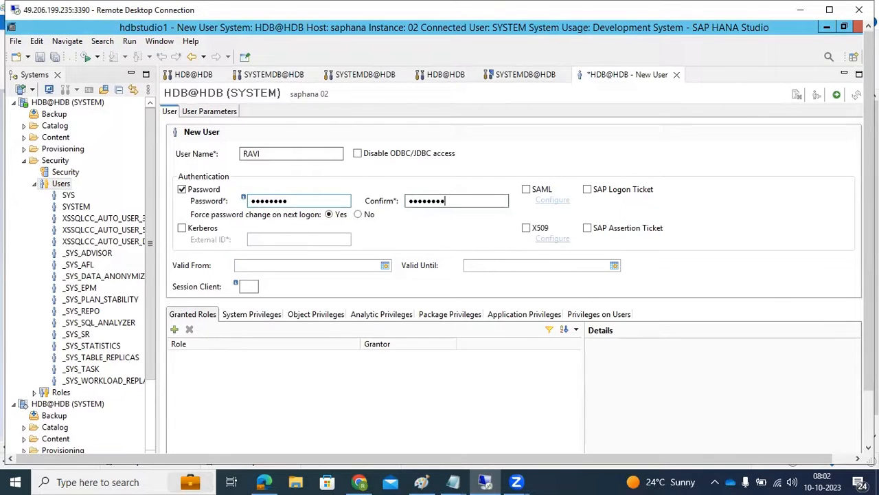
pyautogui.write('••••••••')
pyautogui.click(837, 94)
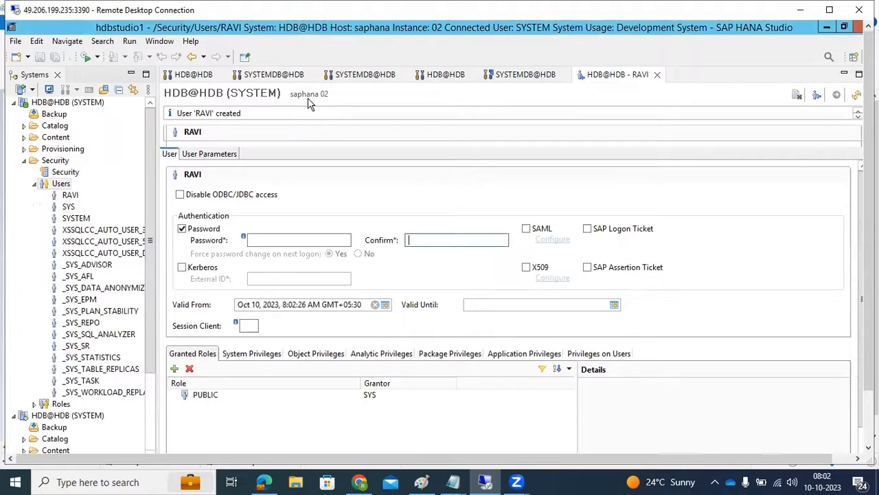
# - Try to expand Security of HDB@HDB on saplinux1, and open the administration views of the secondary's HDB@HDB and SYSTEMDB@HDB
pyautogui.click(24, 162)
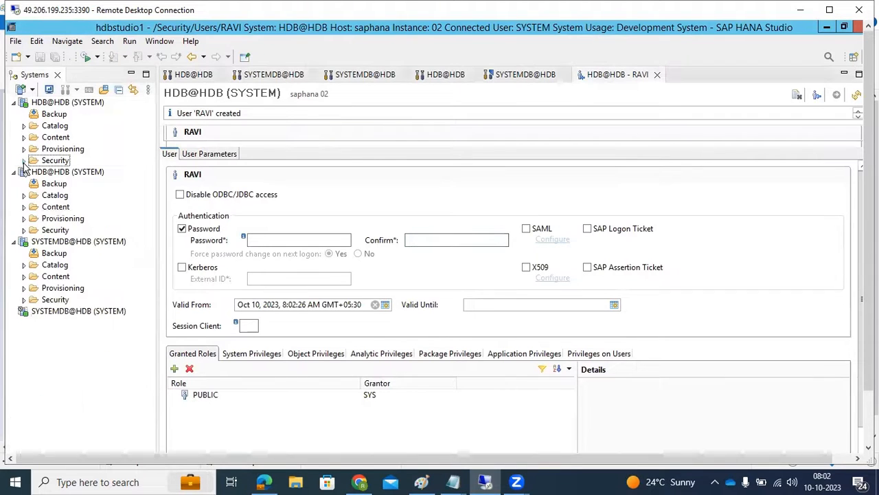
pyautogui.click(23, 231)
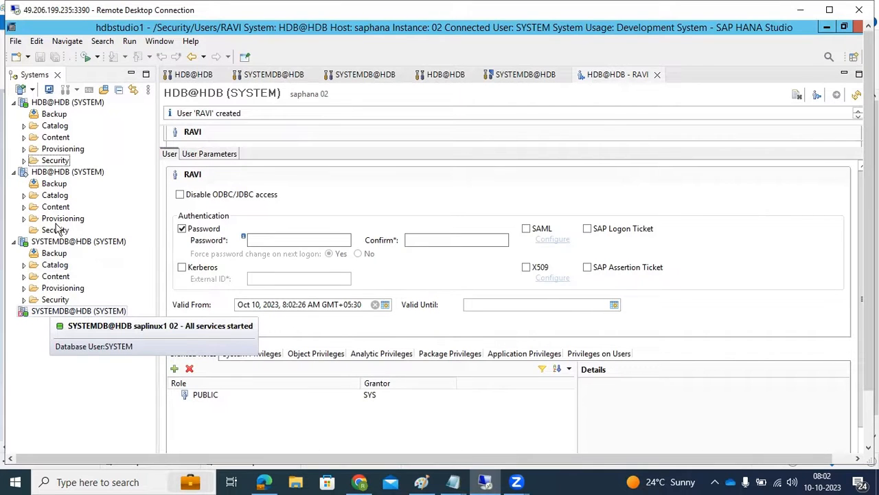
pyautogui.doubleClick(55, 173)
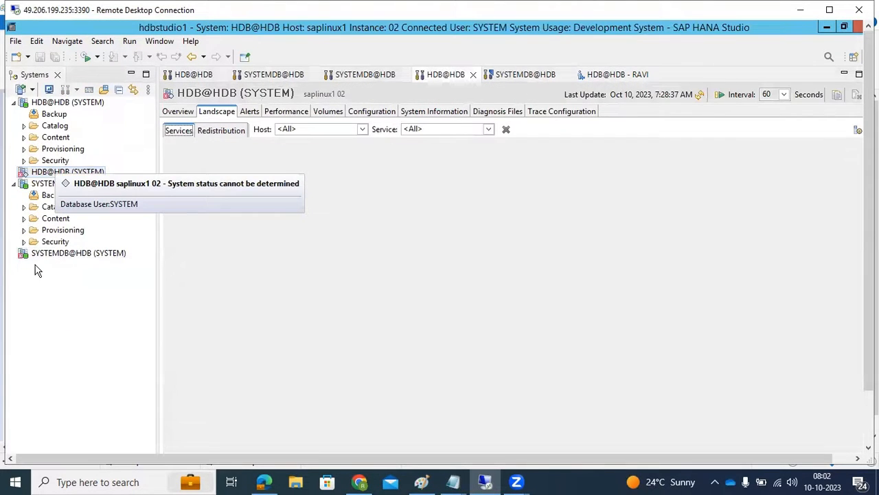
pyautogui.doubleClick(37, 254)
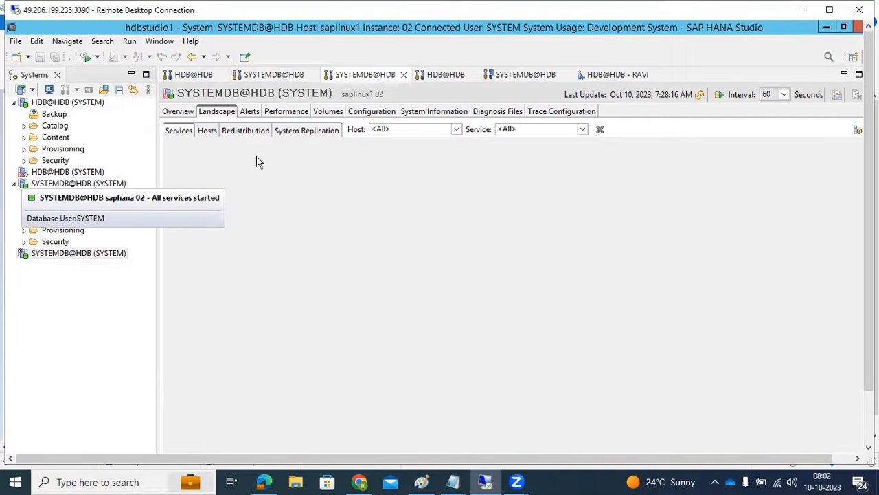
# - Refresh the overview of SYSTEMDB@HDB on saphana, check its system replication status, and open the replication details
pyautogui.click(503, 76)
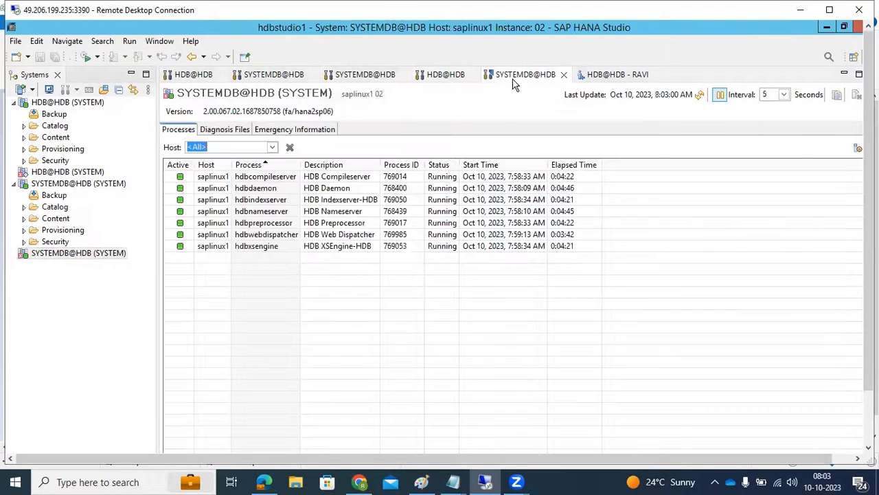
pyautogui.click(622, 75)
pyautogui.click(447, 75)
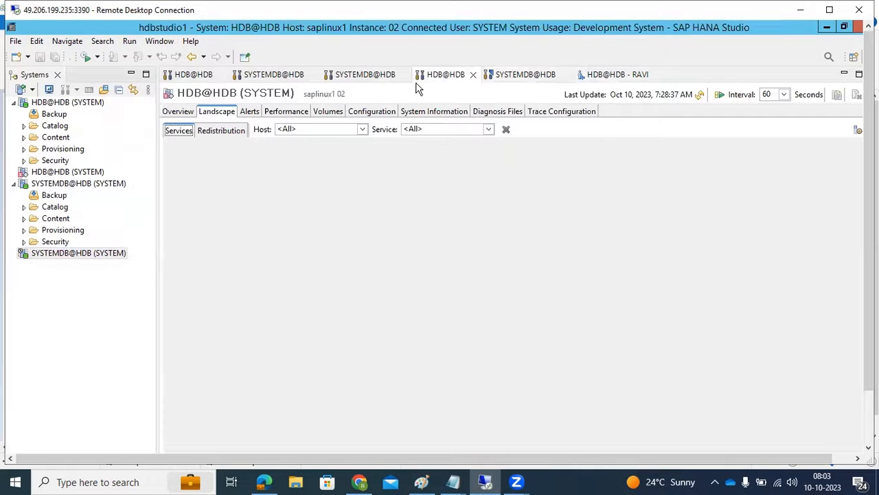
pyautogui.click(360, 76)
pyautogui.click(275, 76)
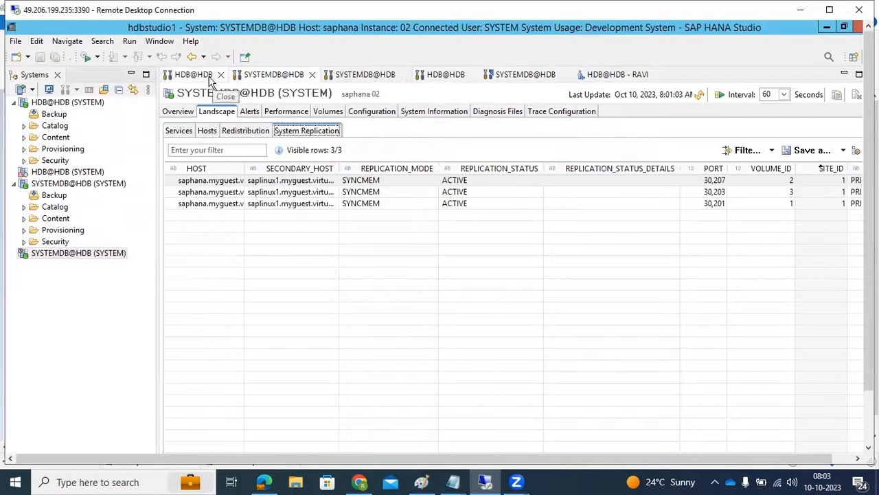
pyautogui.click(179, 114)
pyautogui.click(700, 95)
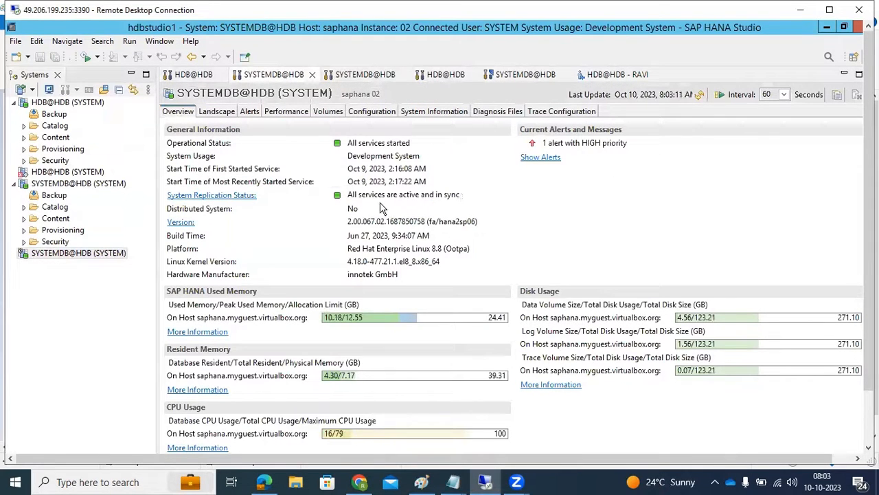
pyautogui.moveTo(364, 195); pyautogui.dragTo(454, 198)
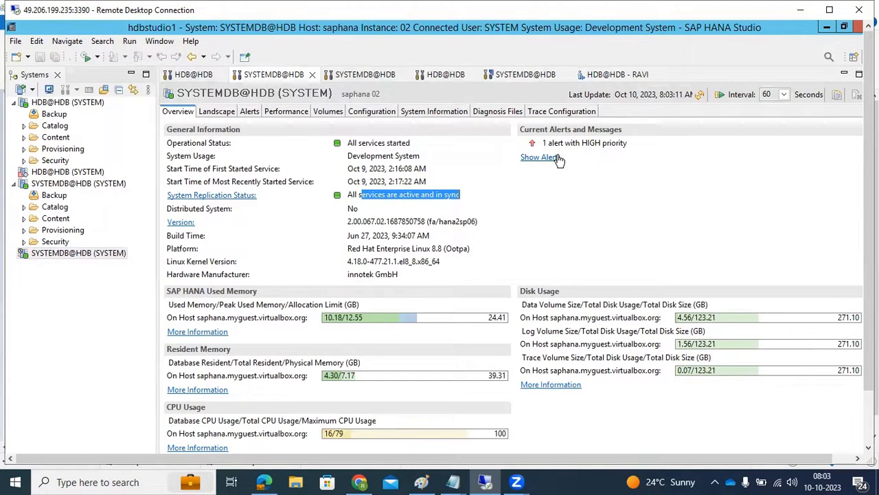
pyautogui.click(208, 198)
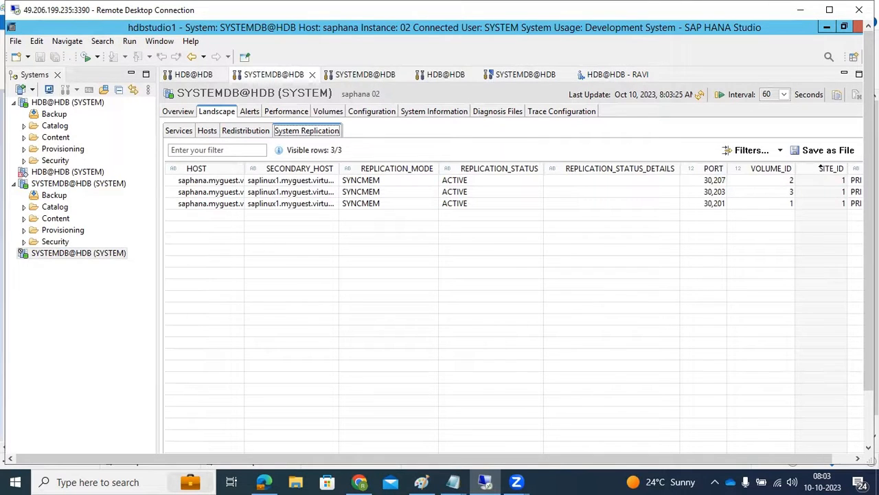
pyautogui.moveTo(869, 296)
pyautogui.mouseDown()
pyautogui.moveTo(869, 340)
pyautogui.moveTo(869, 294)
pyautogui.mouseUp()
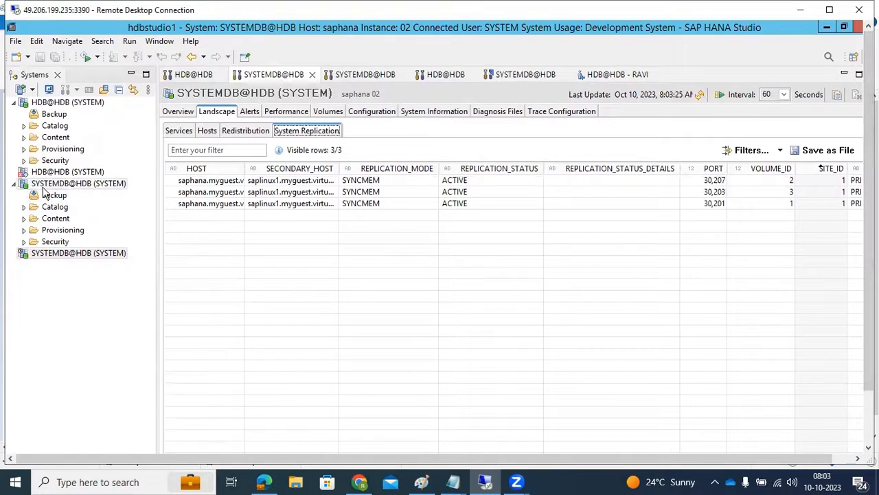
# - Perform a system replication takeover on SYSTEMDB@HDB of the secondary host saplinux1, instance 02
pyautogui.rightClick(51, 255)
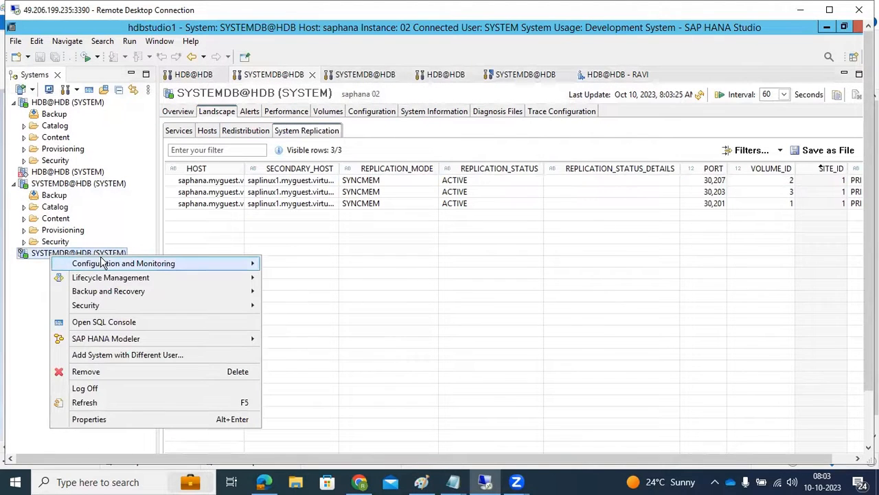
pyautogui.moveTo(146, 265)
pyautogui.click(386, 338)
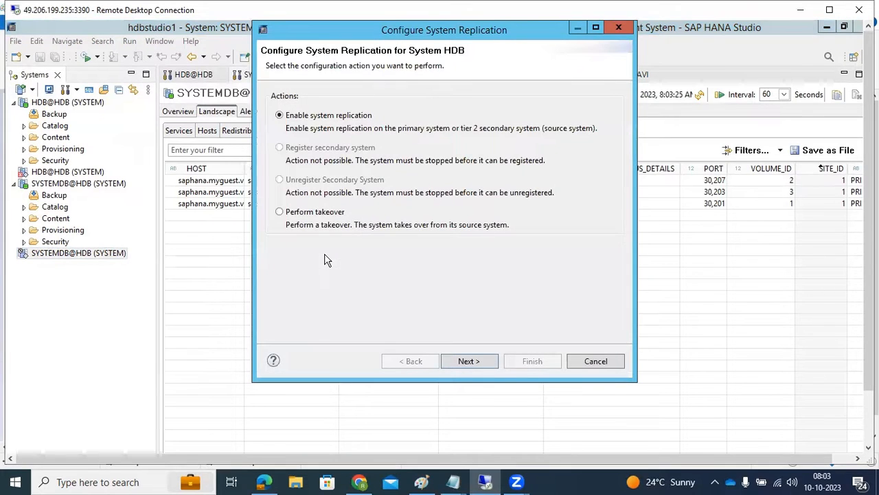
pyautogui.click(280, 212)
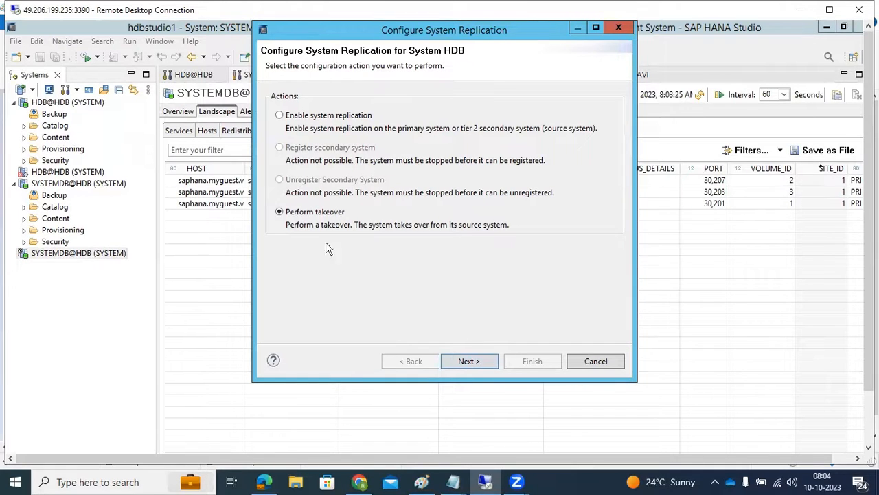
pyautogui.click(463, 367)
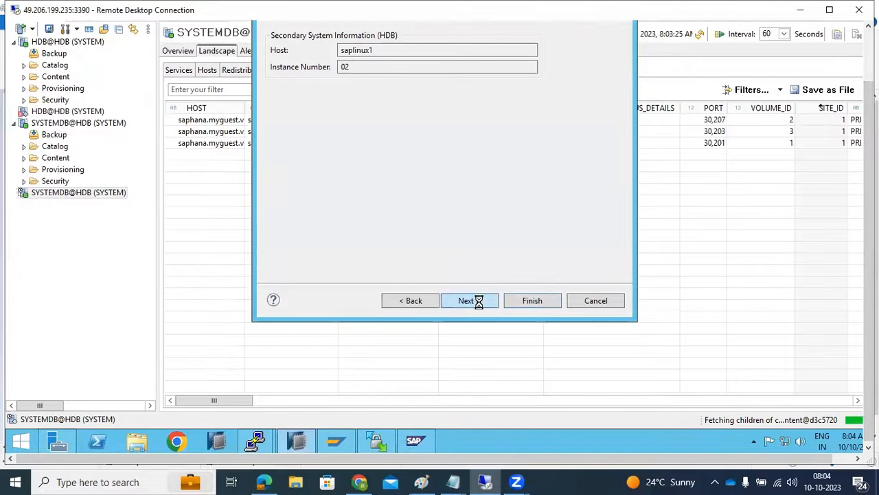
pyautogui.click(531, 301)
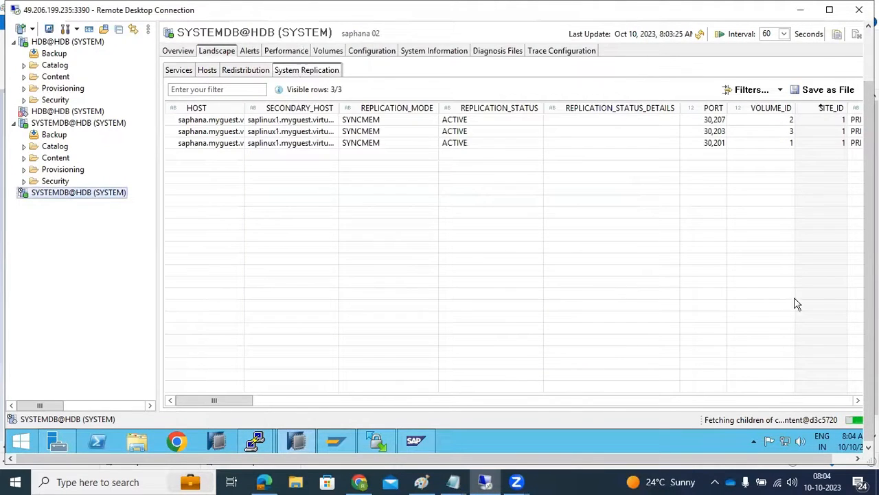
pyautogui.moveTo(868, 391)
pyautogui.mouseDown()
pyautogui.moveTo(869, 361)
pyautogui.moveTo(869, 394)
pyautogui.mouseUp()
# - Switch to Chrome and open the SAP HANA OpenID Connect page at saplinux1.myguest.virtualbox.org:39632
pyautogui.click(188, 435)
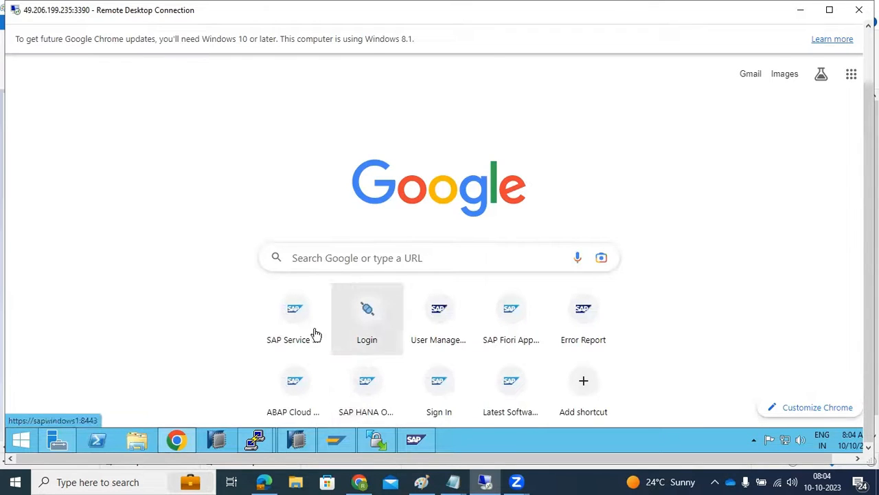
pyautogui.scroll(-1, 516, 326)
pyautogui.click(515, 323)
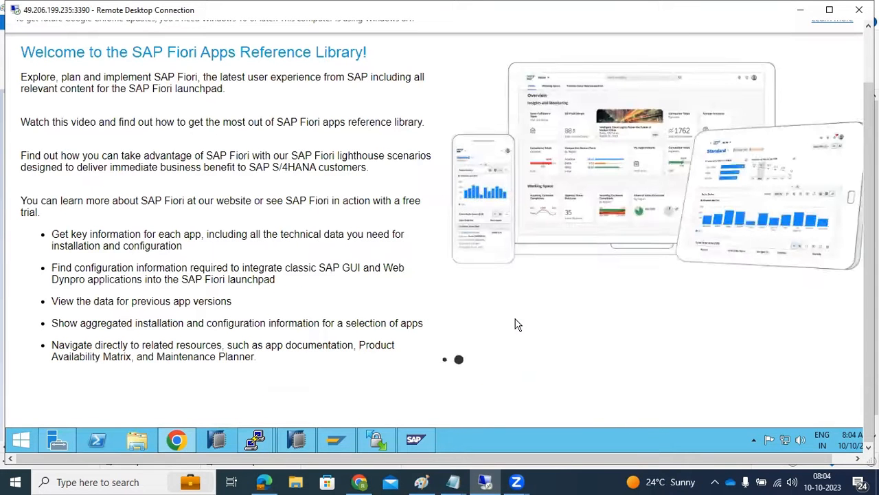
pyautogui.moveTo(869, 275); pyautogui.dragTo(869, 216)
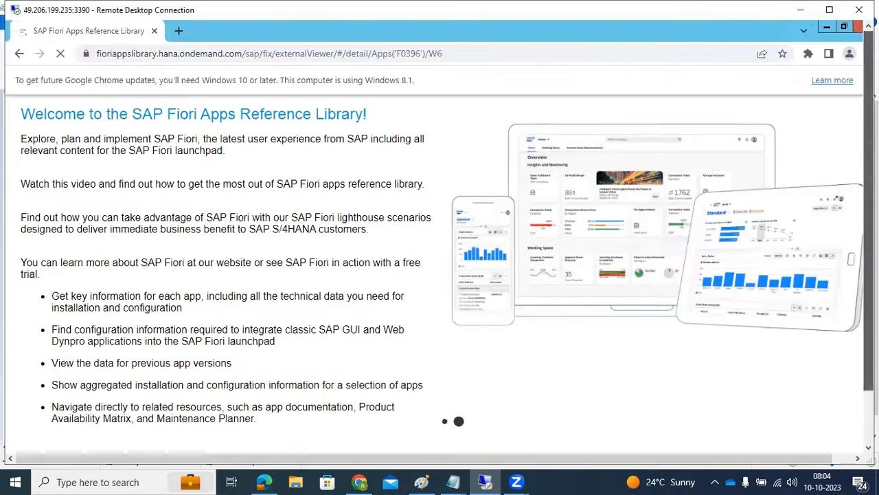
pyautogui.click(178, 55)
pyautogui.write('htt')
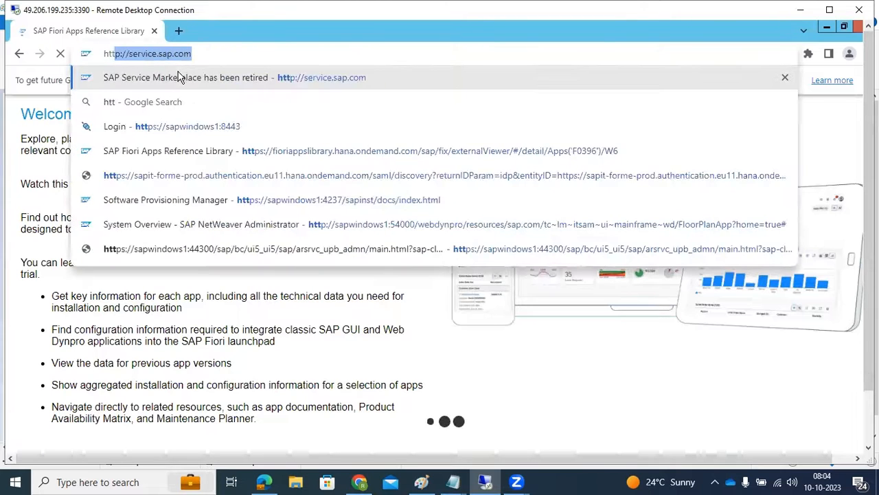
pyautogui.write('ps://')
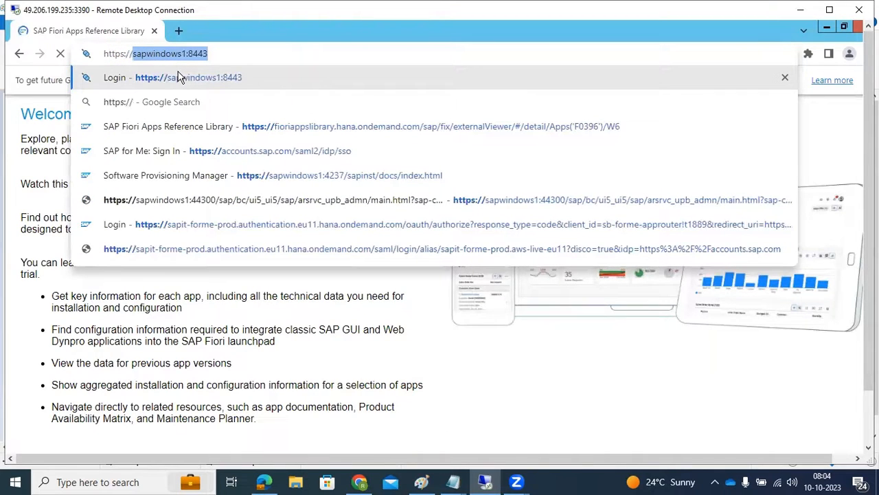
pyautogui.write('sa')
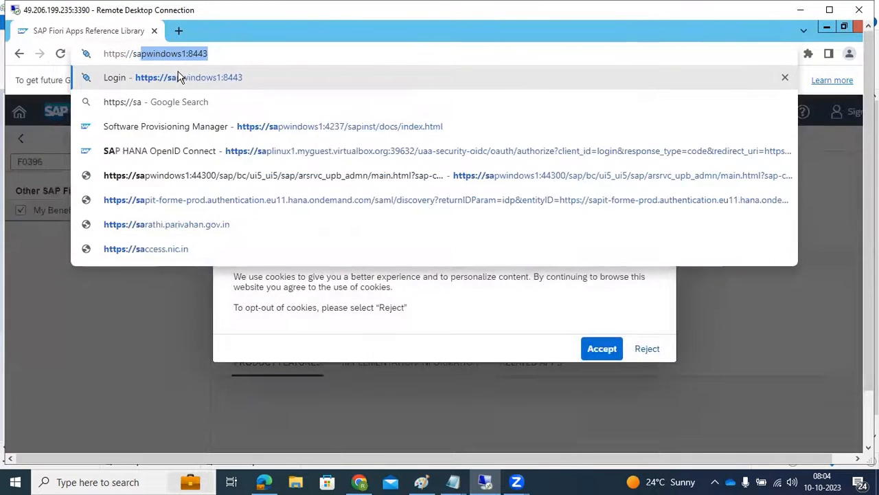
pyautogui.click(224, 150)
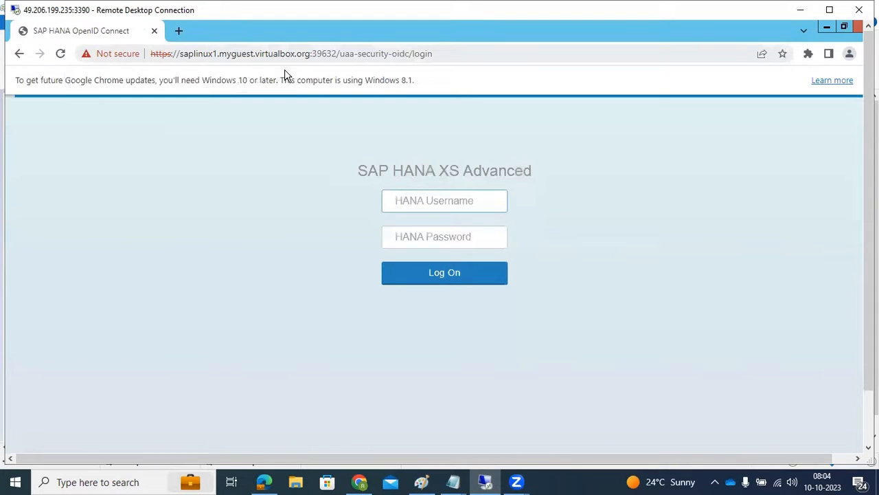
# - Try to log on to SAP HANA XS Advanced as COCKPIT_ADMIN with the account password
pyautogui.click(422, 202)
pyautogui.click(437, 230)
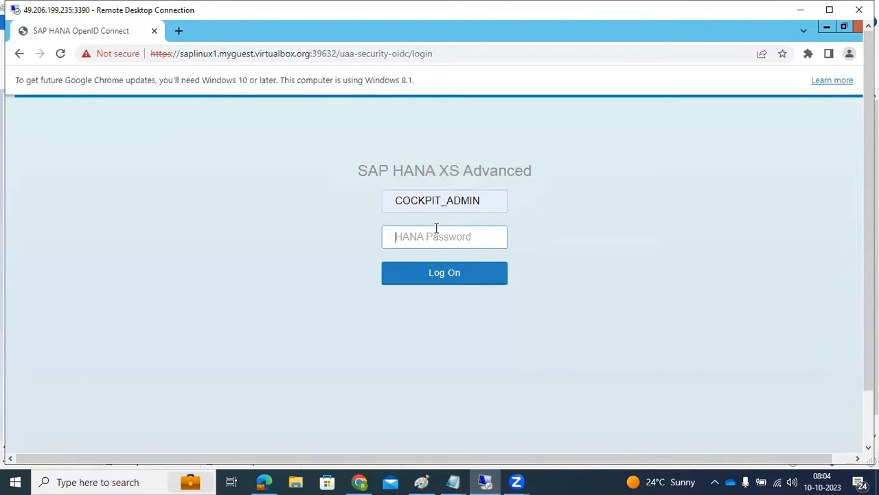
pyautogui.write('•')
pyautogui.press('Return')
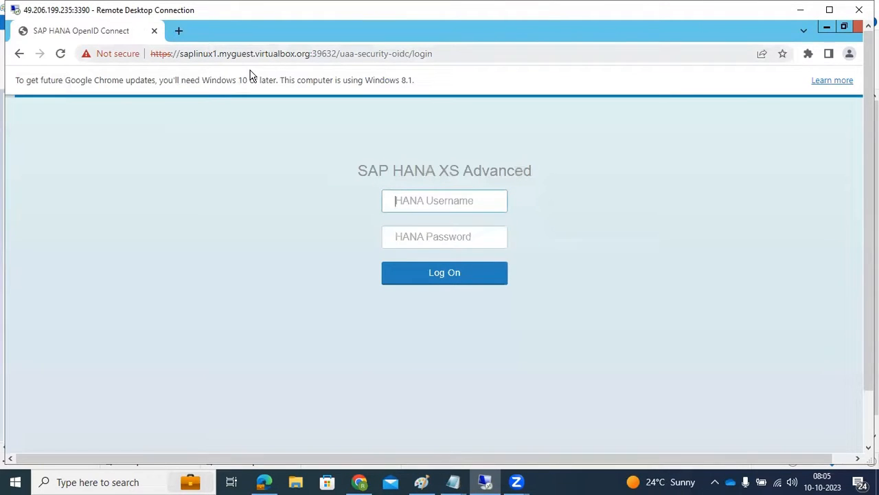
# - Return to SAP HANA Studio, connect to HDB@HDB on saplinux1, and check its Security users for the replicated test user
pyautogui.click(827, 27)
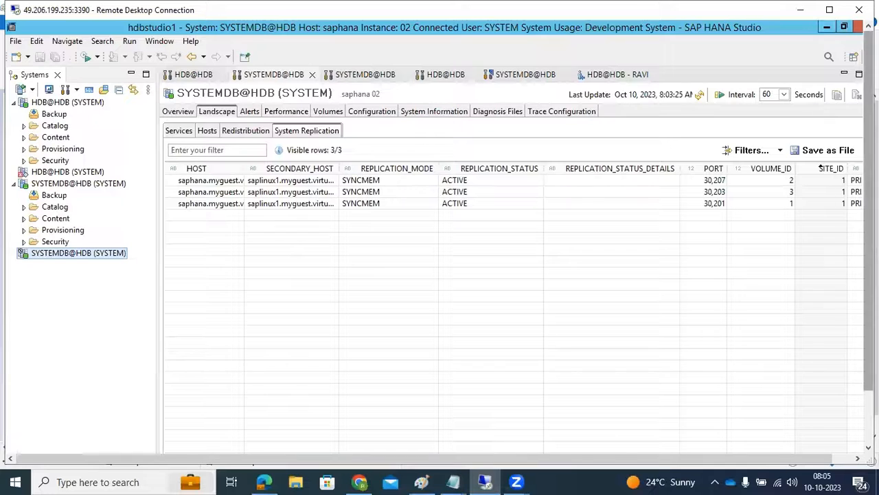
pyautogui.moveTo(869, 180); pyautogui.dragTo(869, 240)
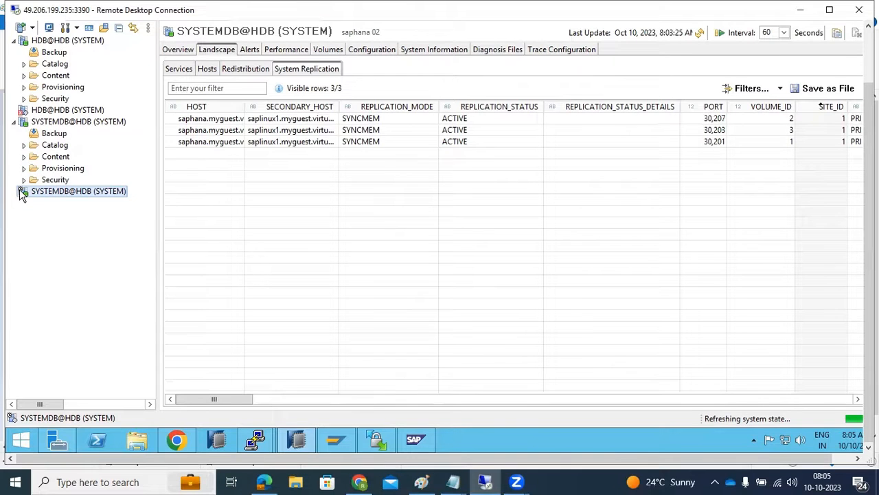
pyautogui.moveTo(23, 194)
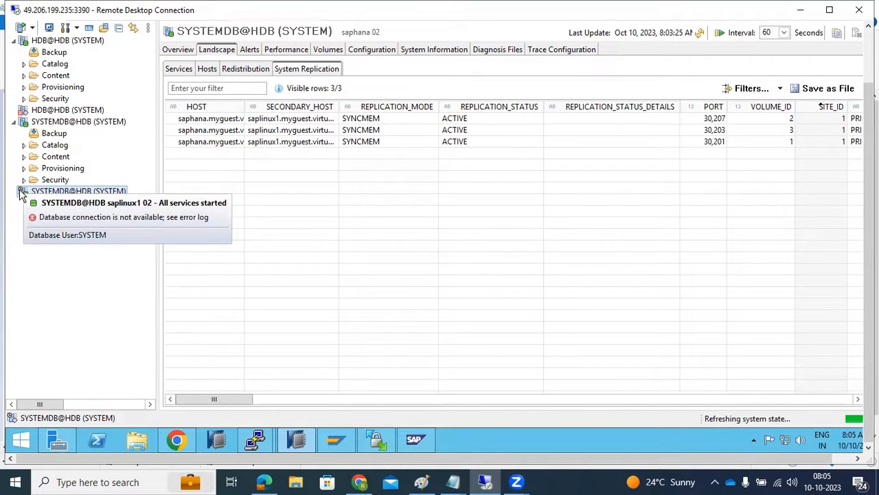
pyautogui.click(43, 111)
pyautogui.moveTo(42, 116)
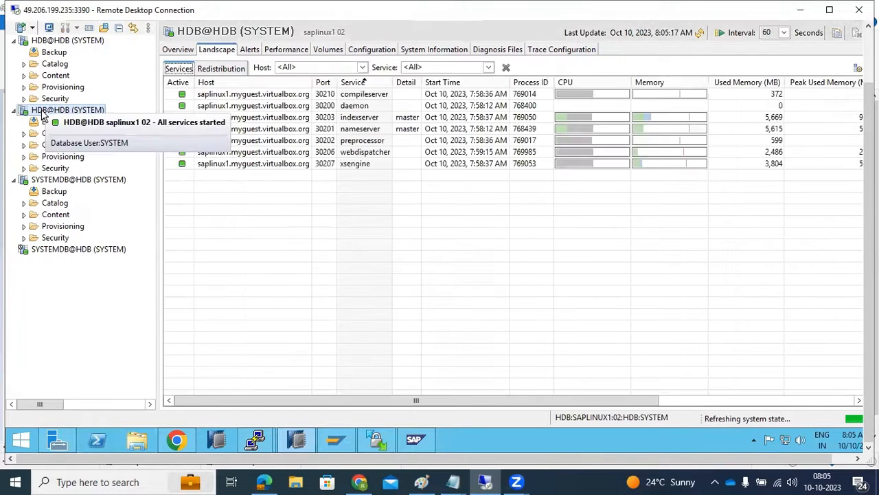
pyautogui.click(24, 168)
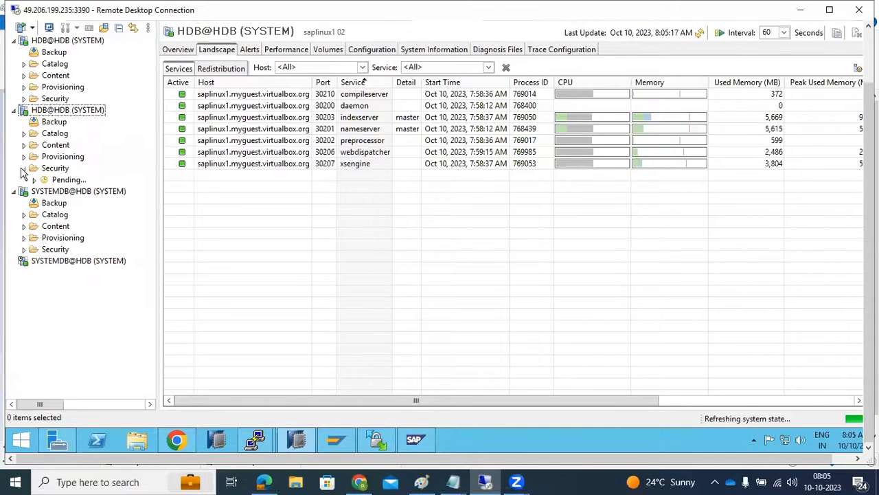
pyautogui.moveTo(71, 112)
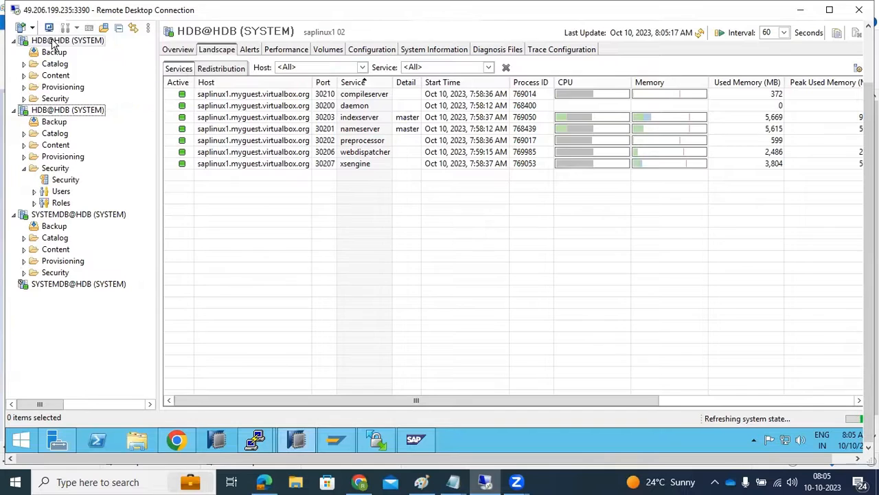
pyautogui.moveTo(54, 43)
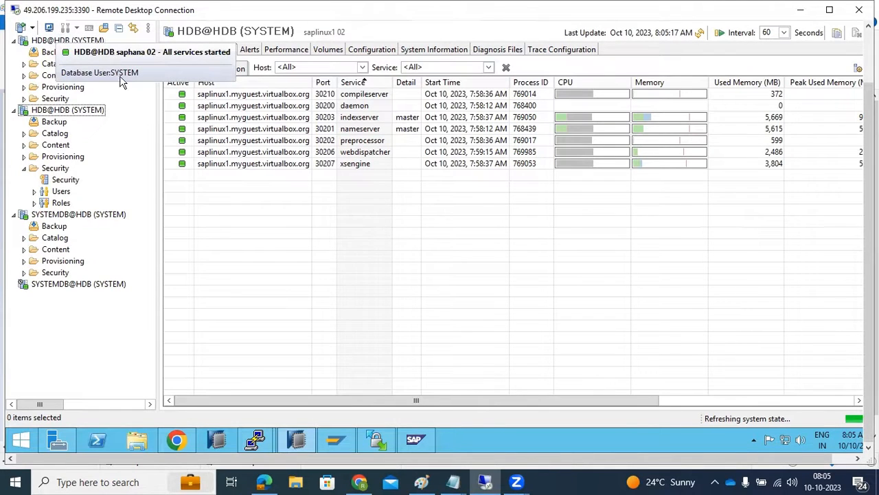
pyautogui.click(35, 191)
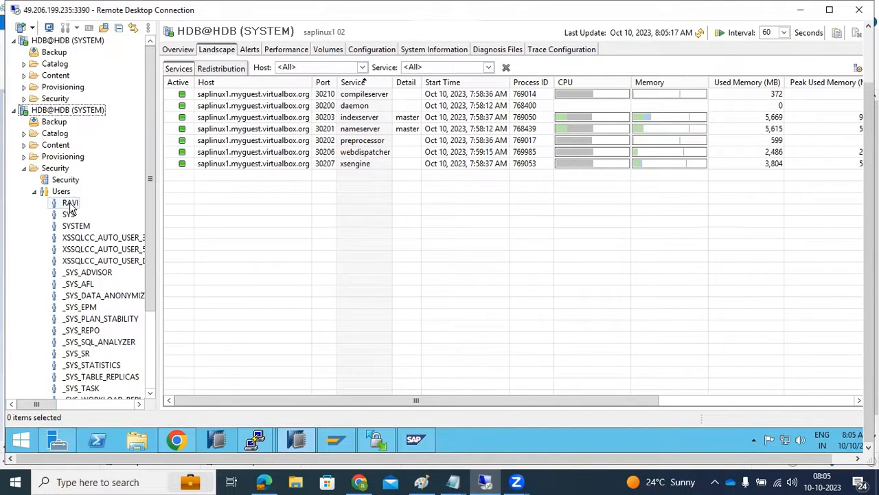
pyautogui.click(24, 168)
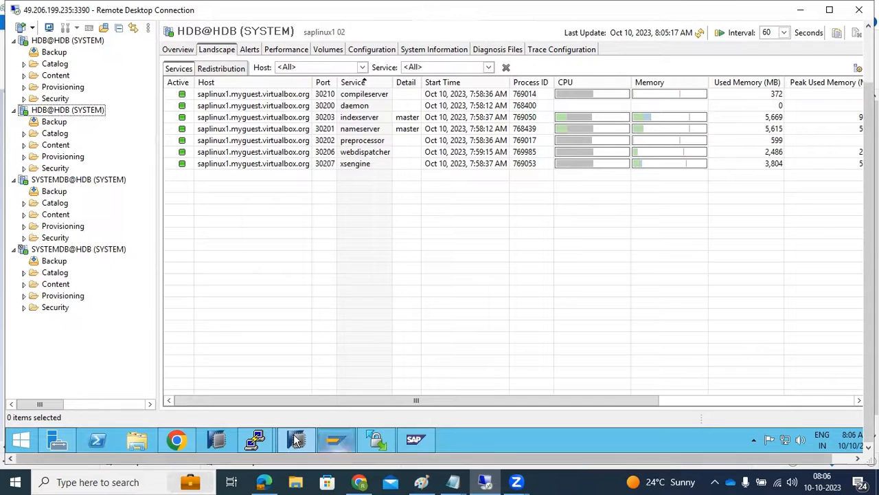
# - Switch back to Chrome and open the SAP HANA Cockpit Manager address on saplinux1.myguest.virtualbox.org:39632
pyautogui.click(180, 440)
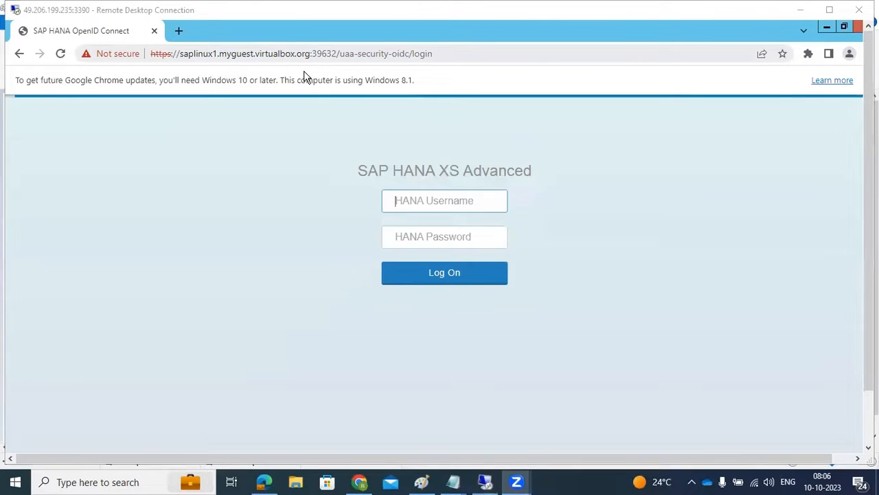
pyautogui.click(344, 54)
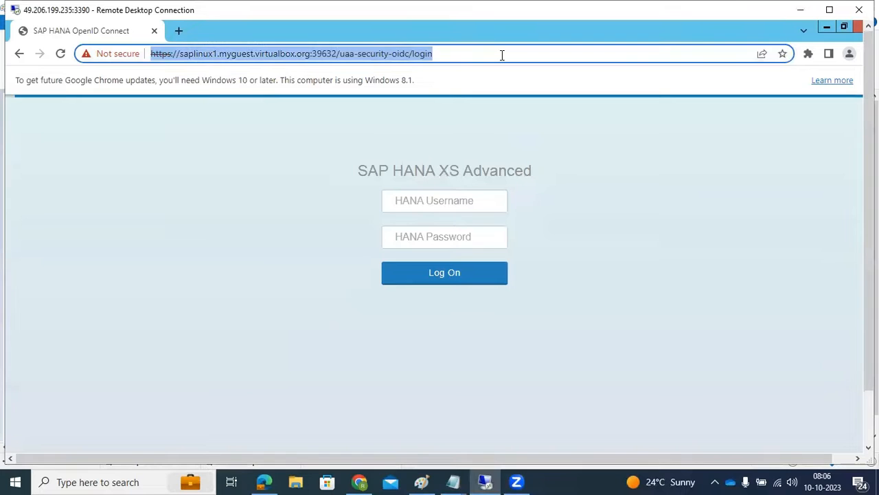
pyautogui.click(501, 55)
pyautogui.press('BackSpace')
pyautogui.press('BackSpace')
pyautogui.press('BackSpace')
pyautogui.press('BackSpace')
pyautogui.press('BackSpace')
pyautogui.press('BackSpace')
pyautogui.press('BackSpace')
pyautogui.press('BackSpace')
pyautogui.press('BackSpace')
pyautogui.press('BackSpace')
pyautogui.press('BackSpace')
pyautogui.press('BackSpace')
pyautogui.press('BackSpace')
pyautogui.press('BackSpace')
pyautogui.press('BackSpace')
pyautogui.press('BackSpace')
pyautogui.press('BackSpace')
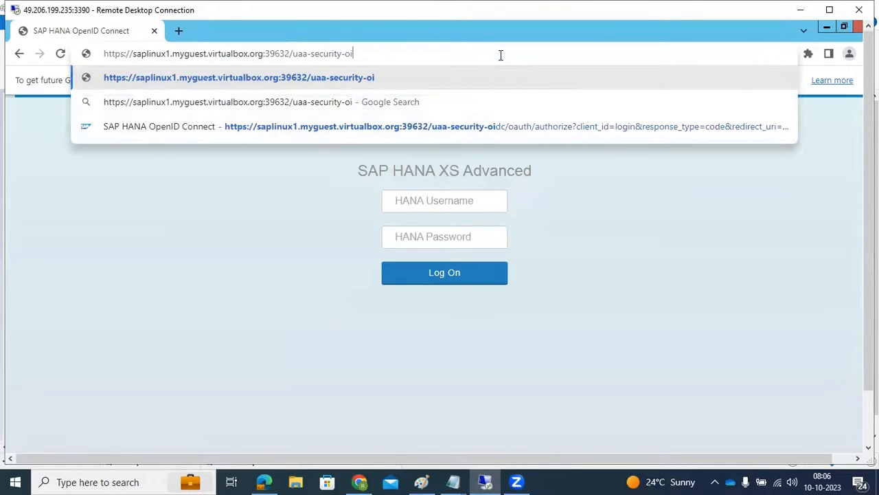
pyautogui.press('BackSpace')
pyautogui.press('BackSpace')
pyautogui.press('BackSpace')
pyautogui.press('BackSpace')
pyautogui.press('BackSpace')
pyautogui.press('BackSpace')
pyautogui.press('BackSpace')
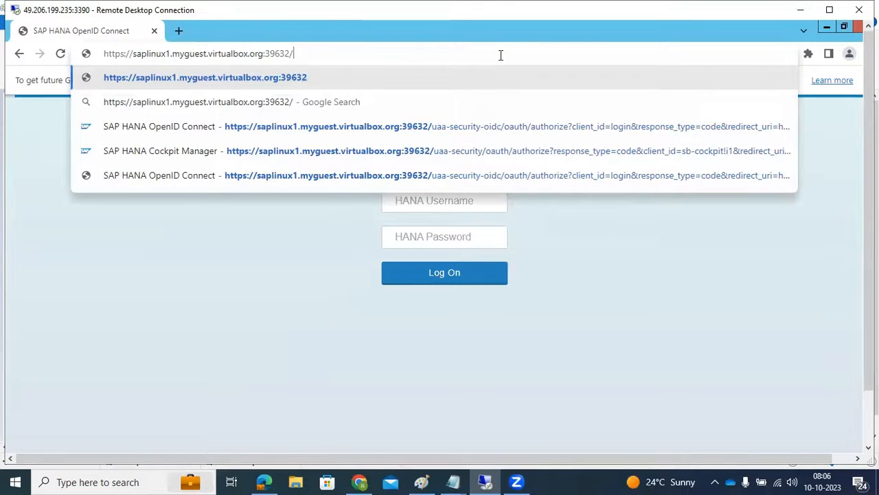
pyautogui.click(186, 150)
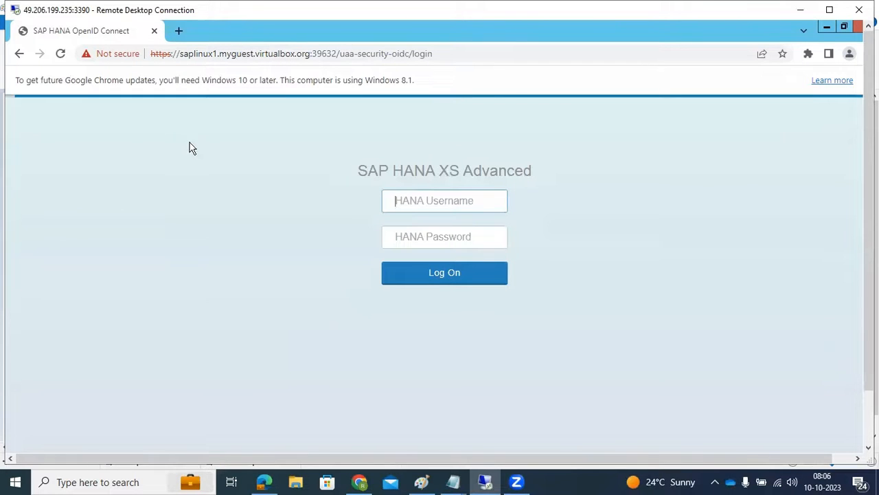
# - Log on to SAP HANA XS Advanced as COCKPIT_ADMIN with the account password
pyautogui.click(418, 199)
pyautogui.click(434, 229)
pyautogui.click(429, 234)
pyautogui.write('•')
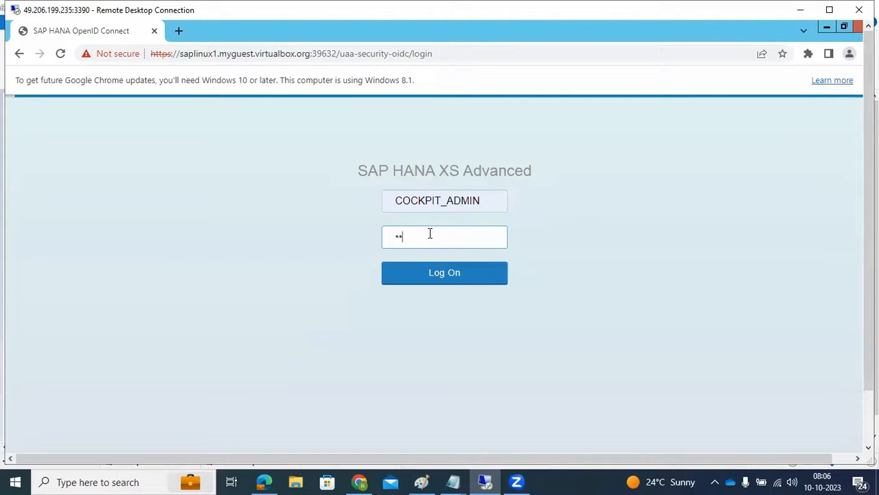
pyautogui.press('Return')
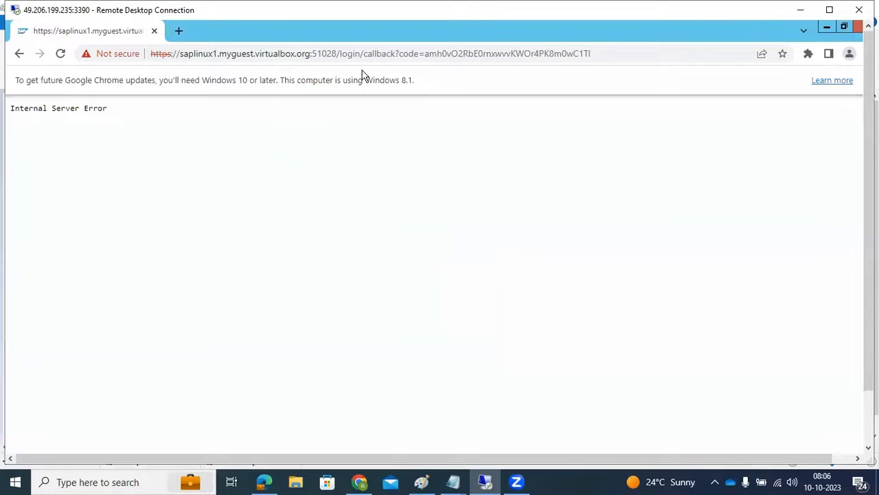
# - Remove the login callback path from the address and load the Cockpit Manager at saplinux1.myguest.virtualbox.org:51028
pyautogui.moveTo(341, 53); pyautogui.dragTo(685, 51)
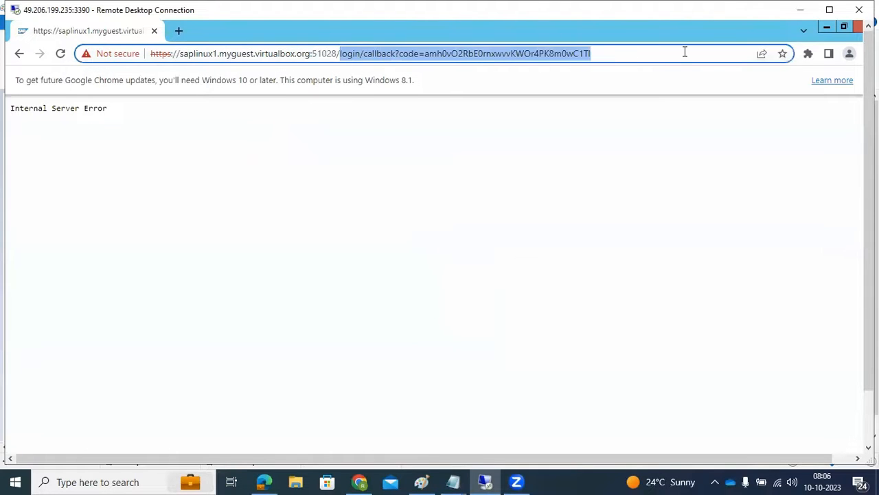
pyautogui.press('BackSpace')
pyautogui.press('Return')
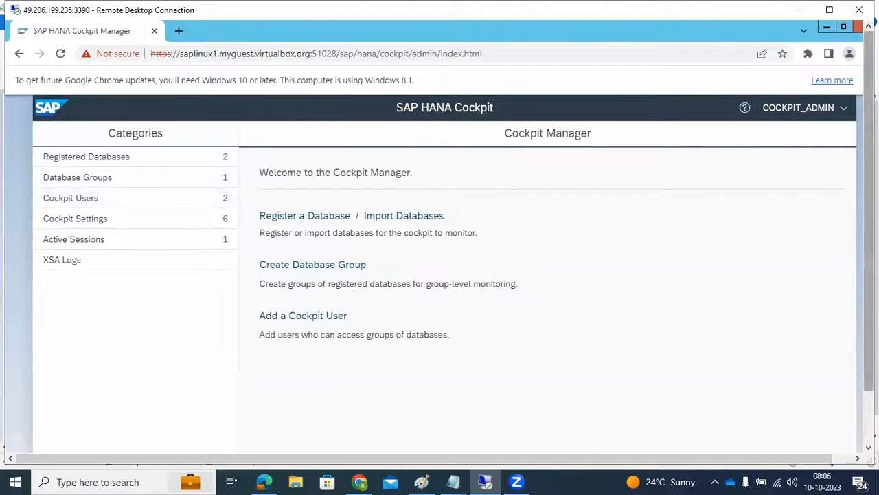
# - Switch to SAP HANA Studio and check the landscape services and overview of HDB@HDB on saplinux1
pyautogui.moveTo(869, 302); pyautogui.dragTo(869, 364)
pyautogui.click(803, 414)
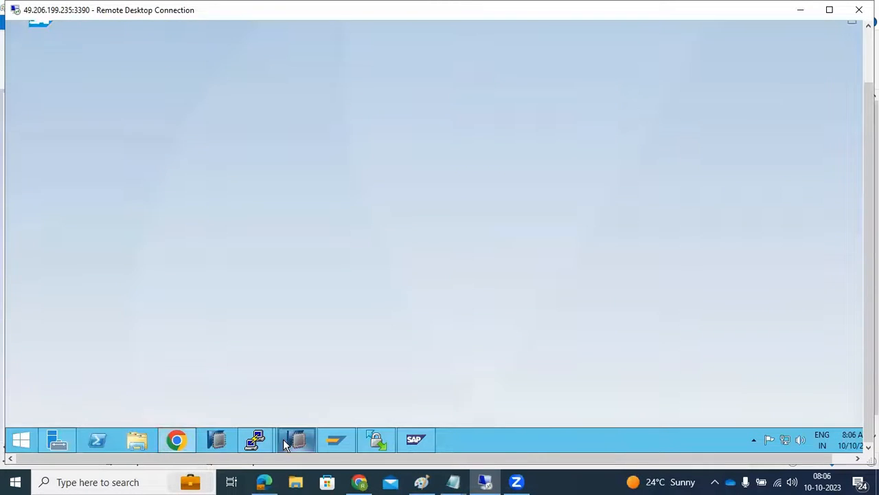
pyautogui.click(295, 440)
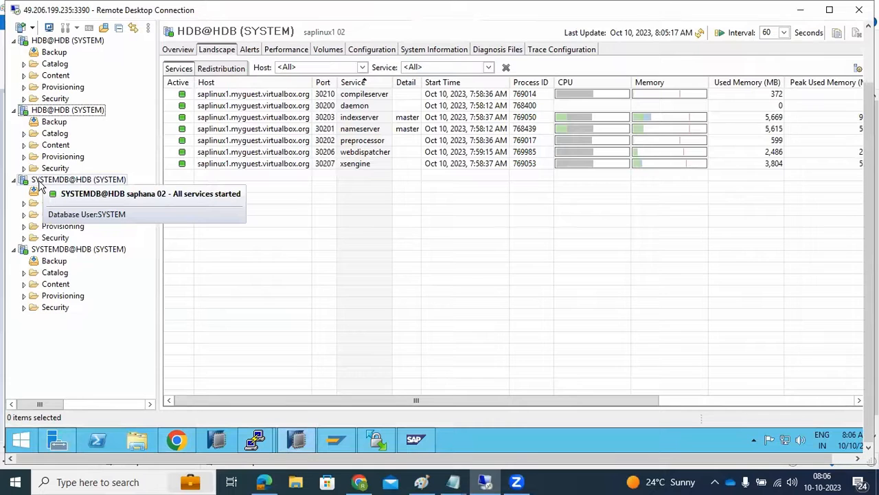
pyautogui.click(50, 112)
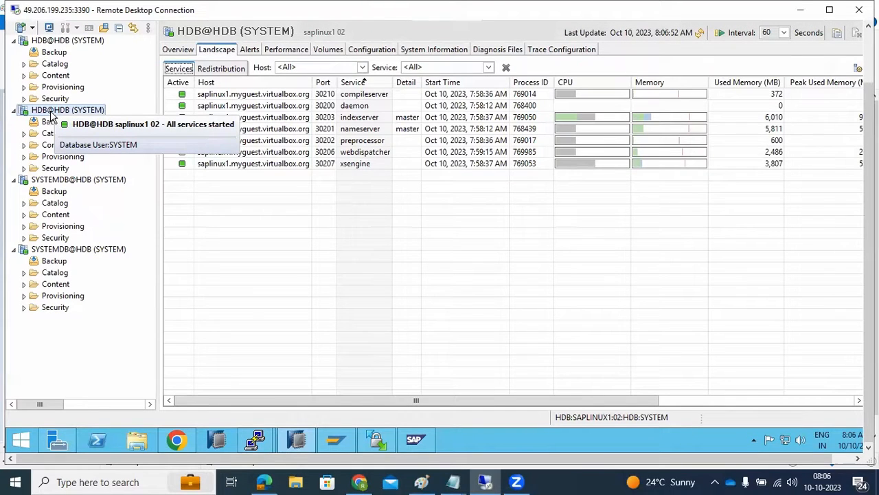
pyautogui.click(175, 51)
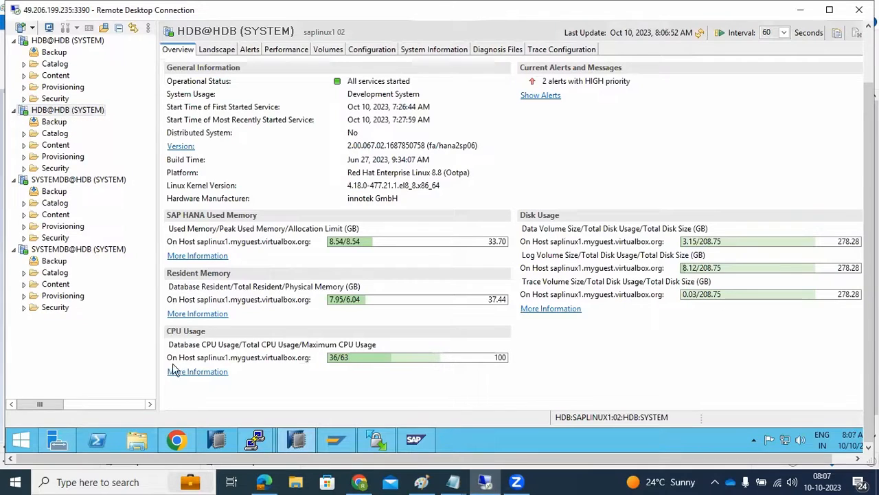
# - In the Chrome cockpit, review the databases of the DEV group and open the HDB@HDB database overview
pyautogui.click(296, 440)
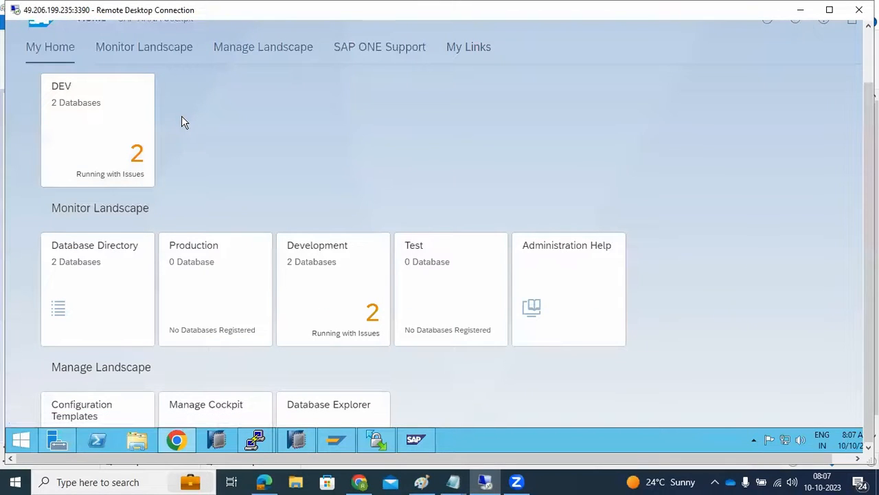
pyautogui.click(99, 139)
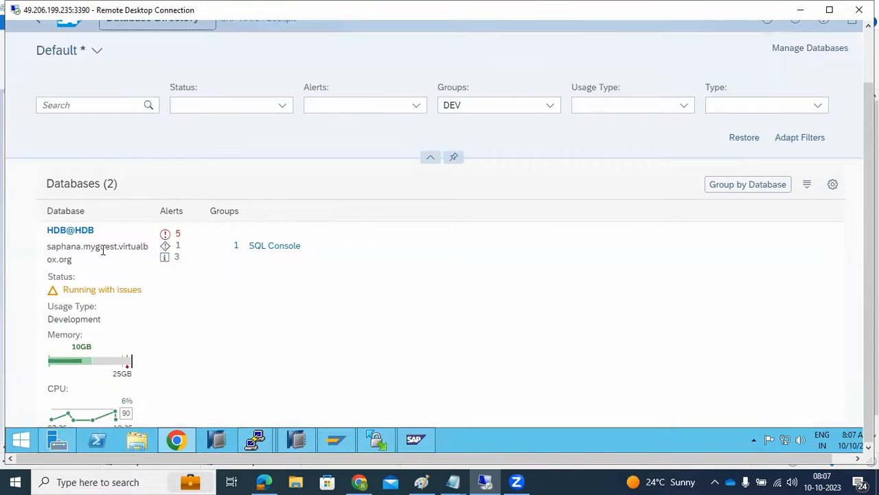
pyautogui.scroll(-5, 79, 241)
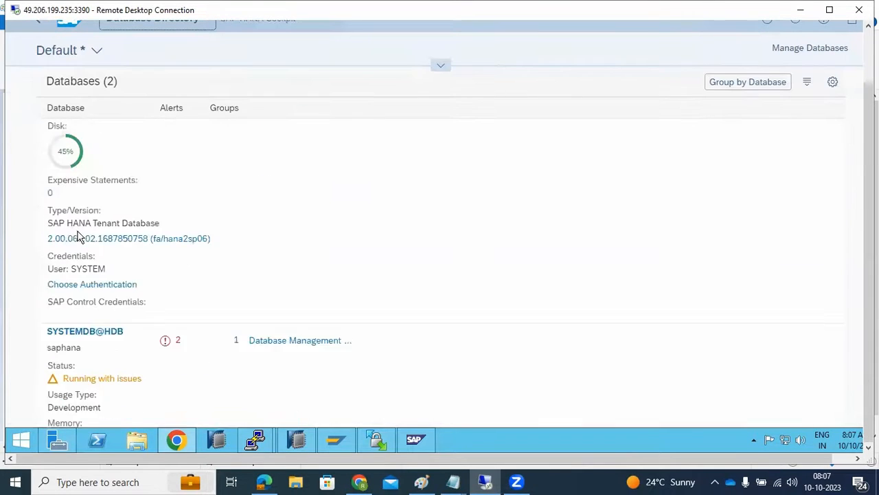
pyautogui.scroll(-3, 79, 236)
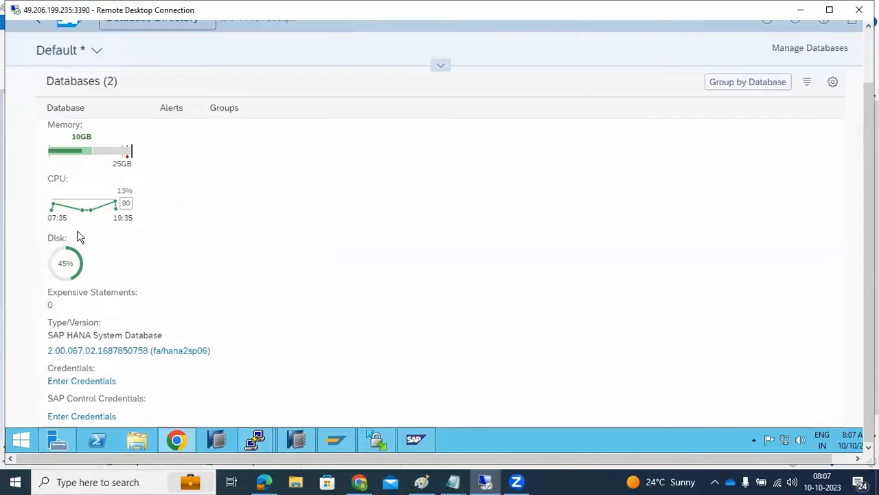
pyautogui.scroll(10, 78, 237)
pyautogui.click(72, 230)
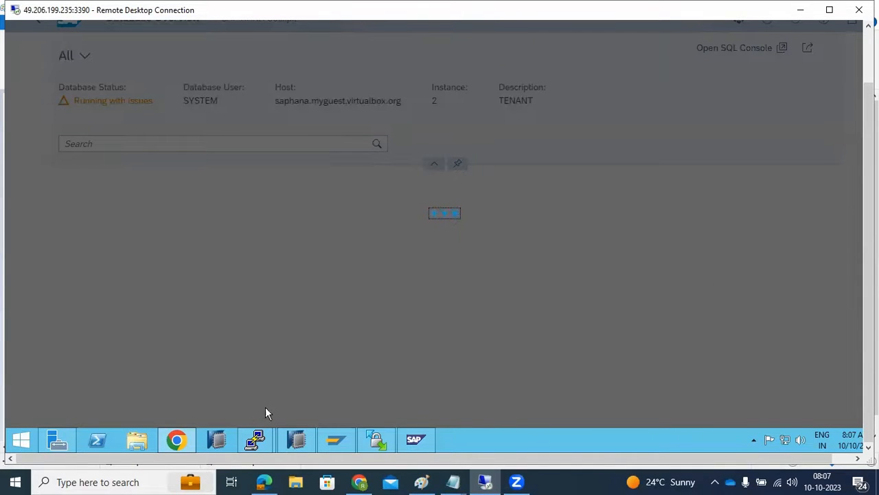
# - Return to SAP HANA Studio and check the license properties of the SYSTEMDB@HDB system on saphana
pyautogui.click(299, 439)
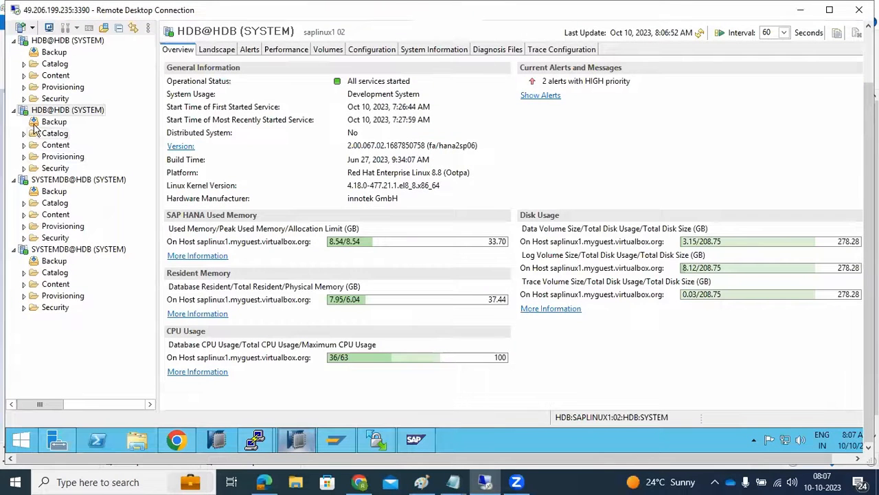
pyautogui.rightClick(60, 181)
pyautogui.click(110, 343)
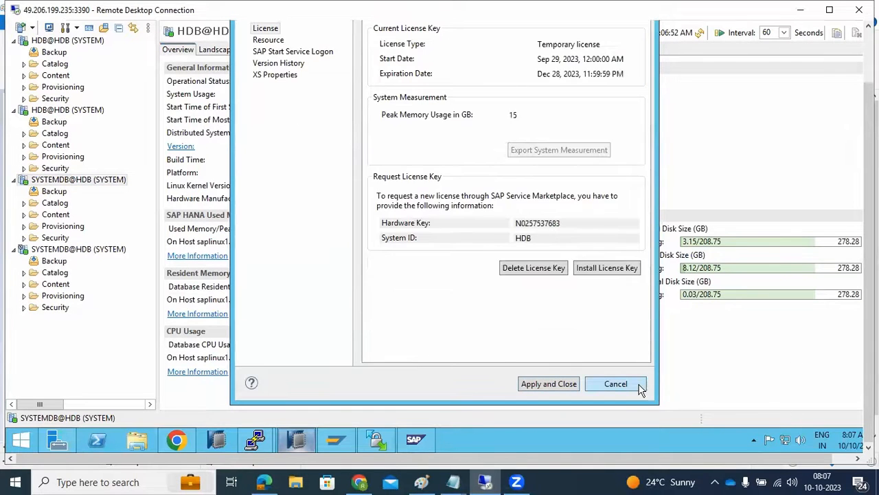
pyautogui.click(616, 384)
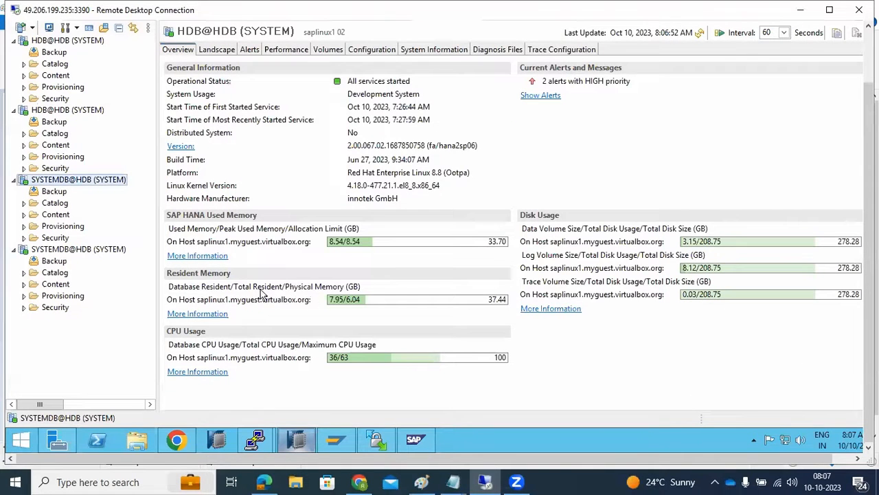
# - Disable system replication for SYSTEMDB@HDB on host saphana, instance 02, without ignoring the secondary system
pyautogui.rightClick(41, 182)
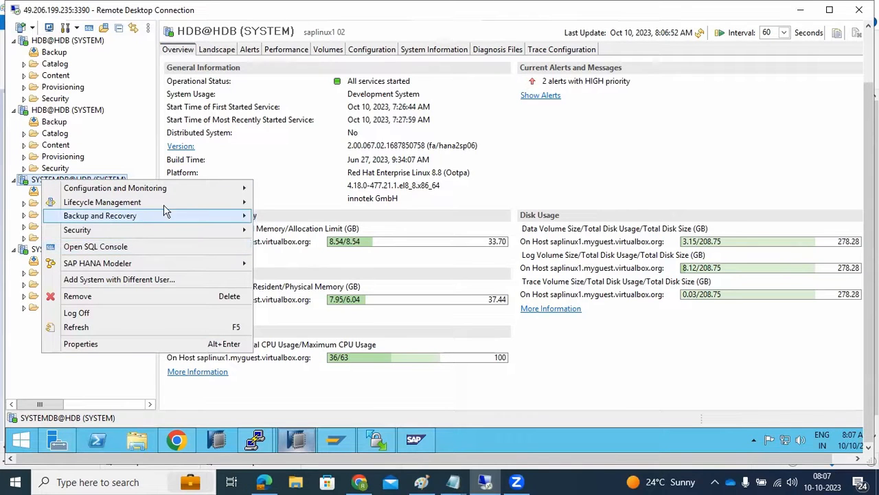
pyautogui.moveTo(138, 187)
pyautogui.click(300, 264)
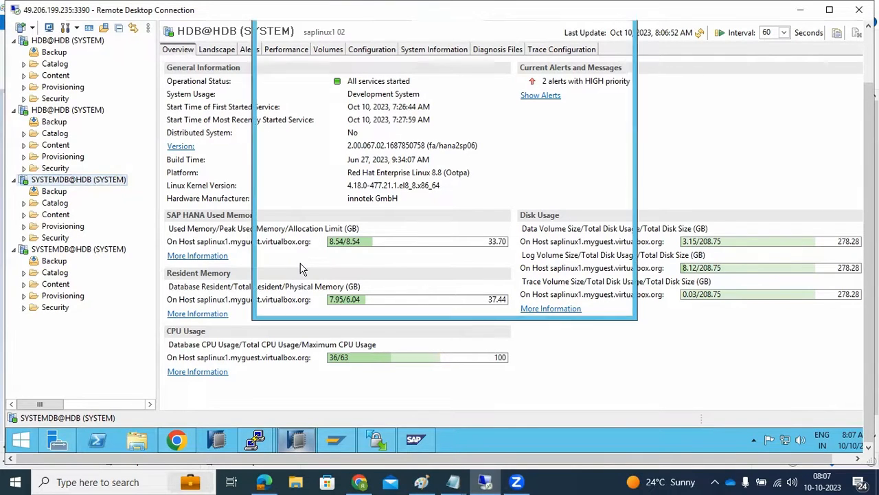
pyautogui.click(467, 300)
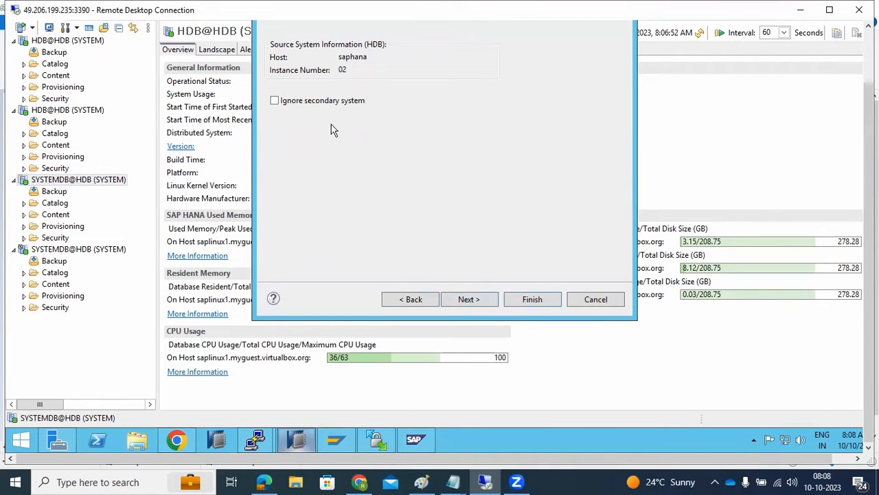
pyautogui.click(469, 299)
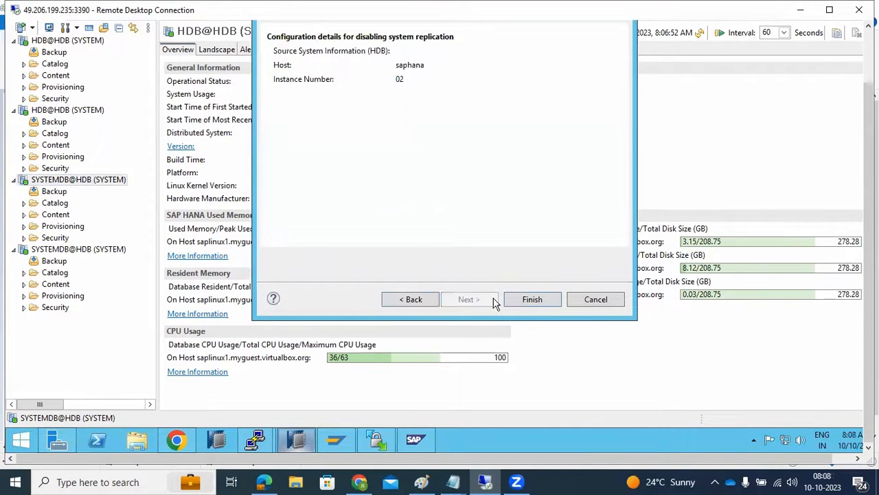
pyautogui.click(531, 301)
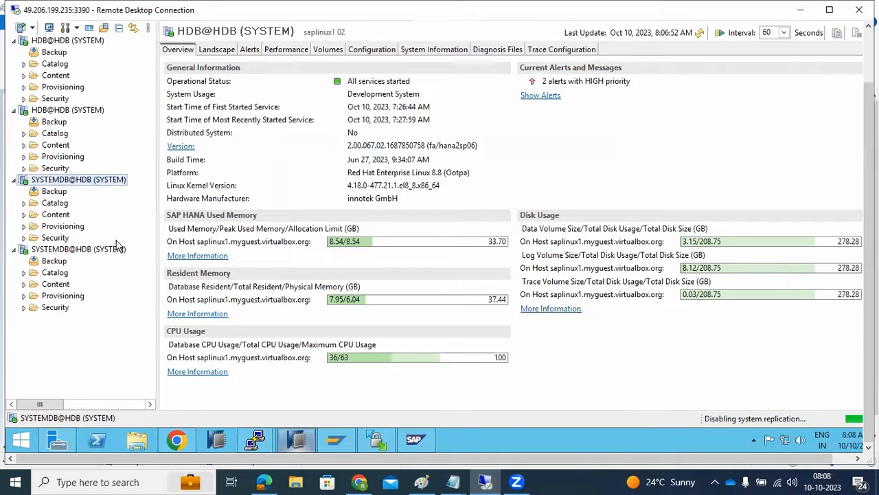
# - Disable system replication for SYSTEMDB@HDB on host saplinux1, instance 02, ignoring the secondary system
pyautogui.click(46, 251)
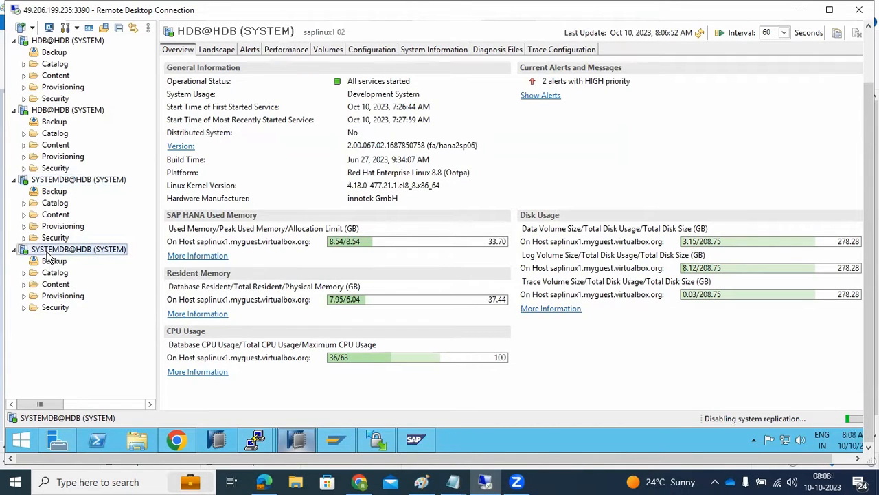
pyautogui.rightClick(47, 251)
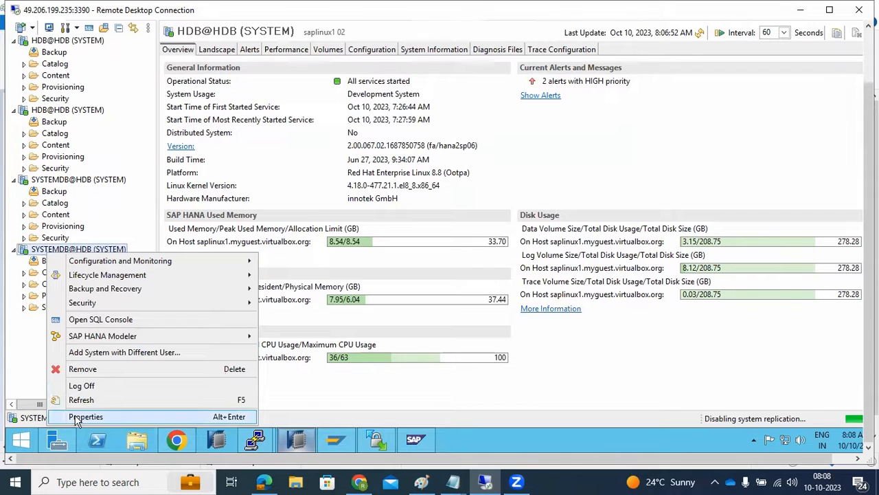
pyautogui.moveTo(237, 262)
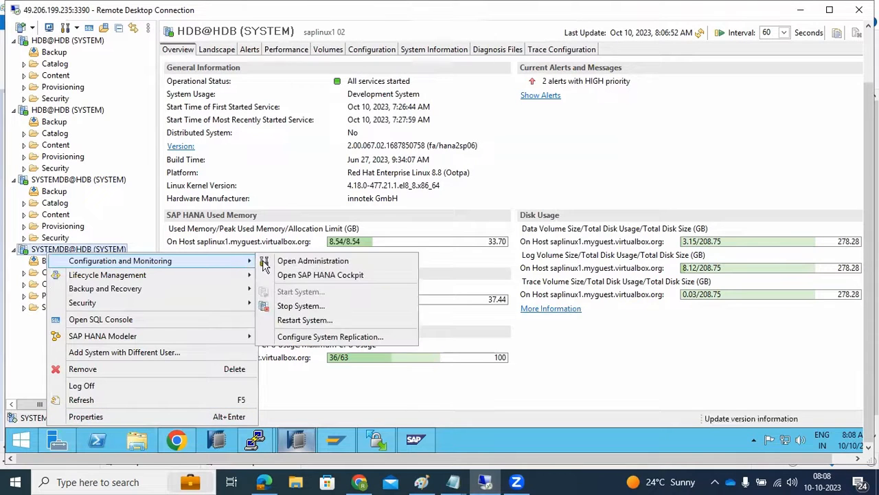
pyautogui.click(309, 337)
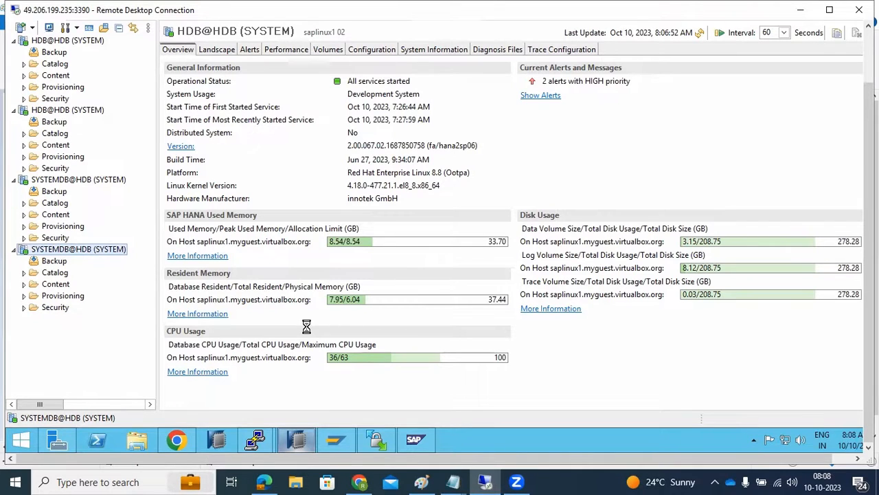
pyautogui.click(178, 440)
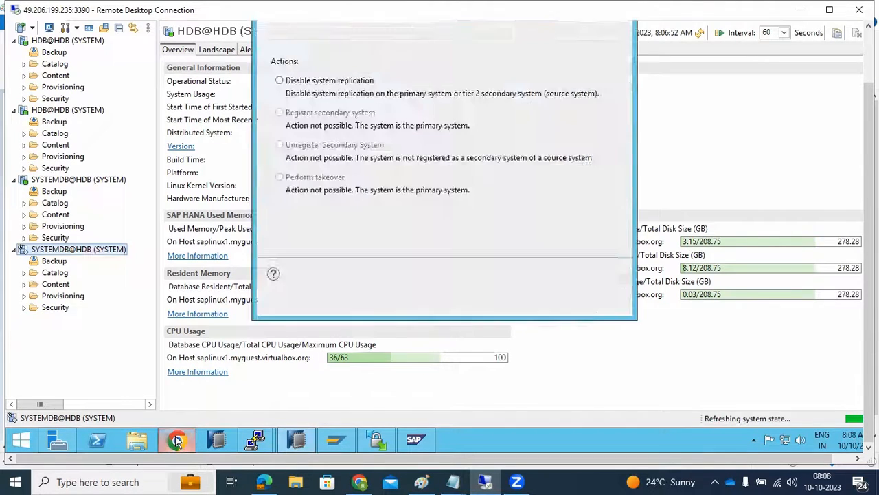
pyautogui.click(177, 440)
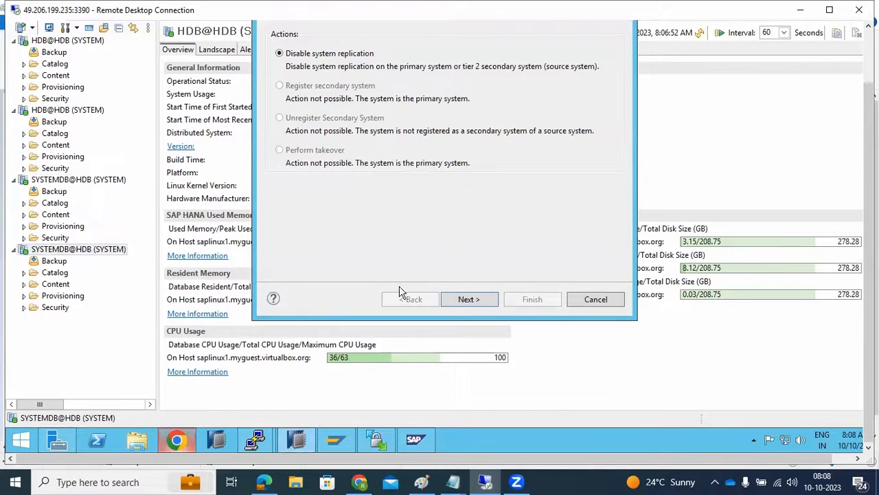
pyautogui.click(470, 300)
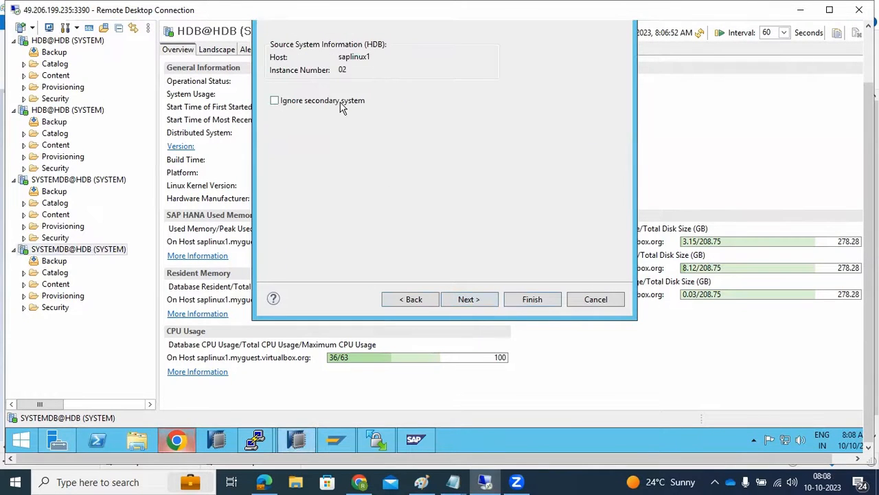
pyautogui.click(340, 103)
pyautogui.click(462, 294)
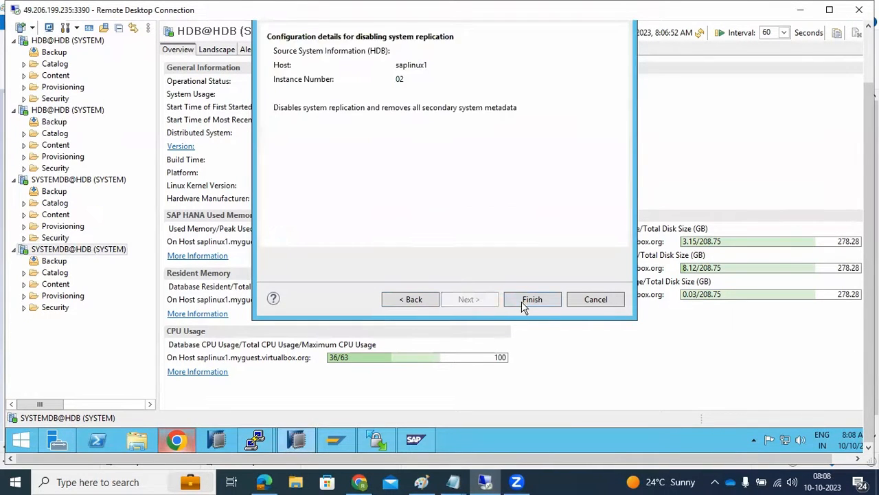
pyautogui.click(530, 300)
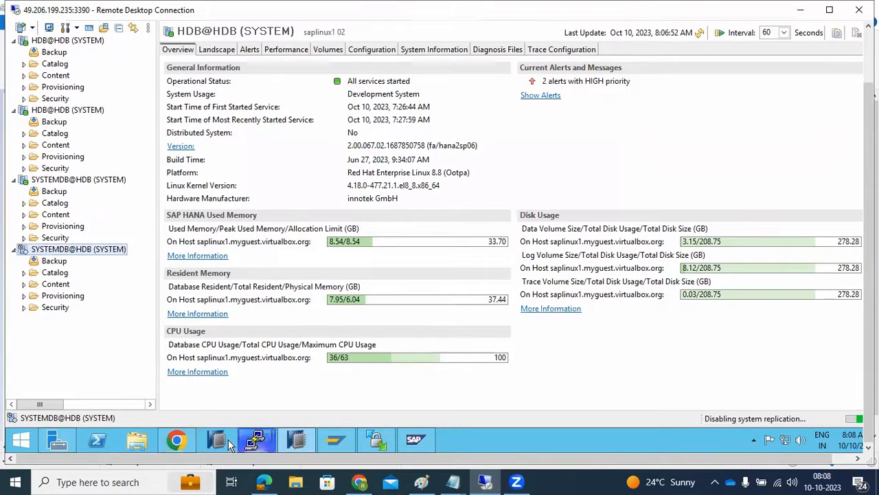
# - Switch to Chrome and review the HDB@HDB database overview in the cockpit, including its system replication status
pyautogui.click(177, 440)
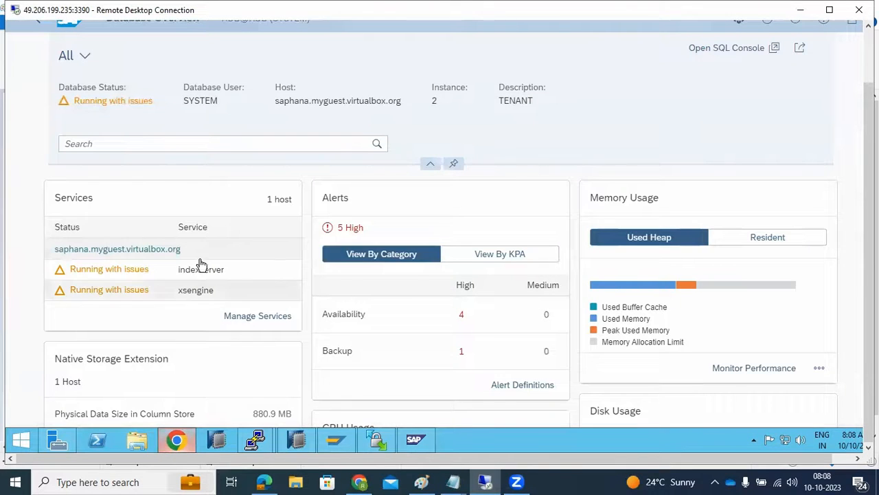
pyautogui.scroll(-2, 467, 318)
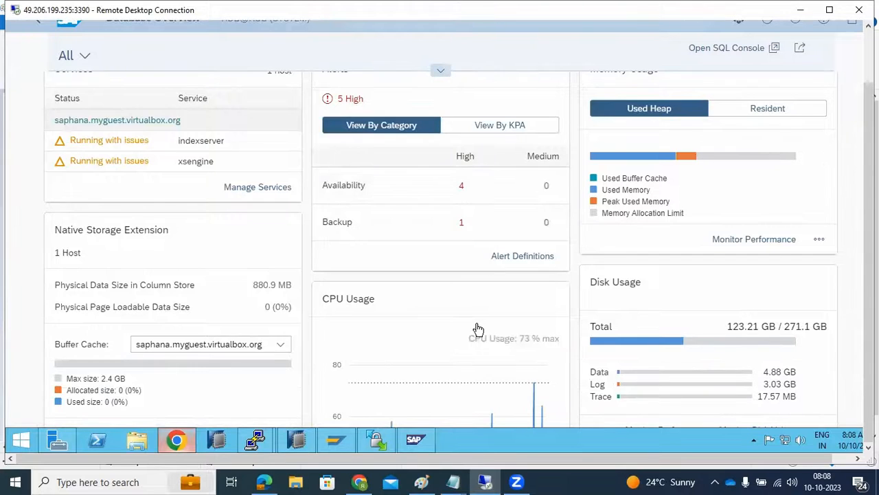
pyautogui.scroll(-6, 478, 330)
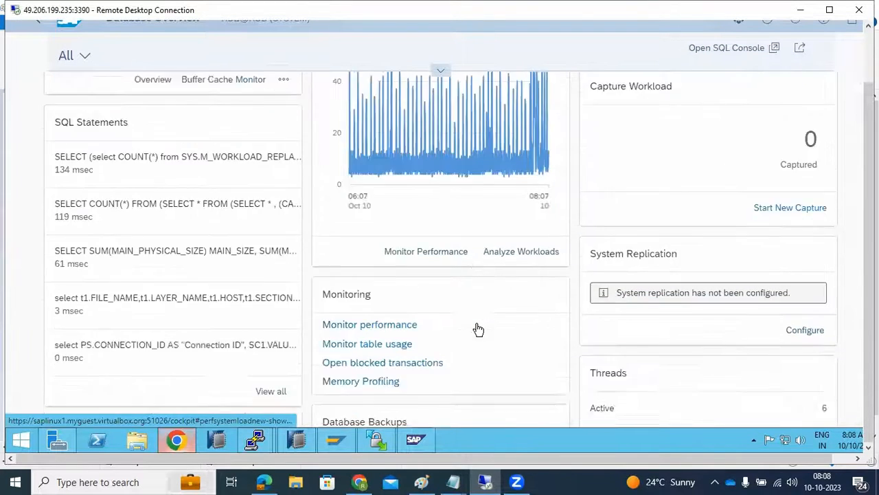
pyautogui.scroll(-3, 479, 330)
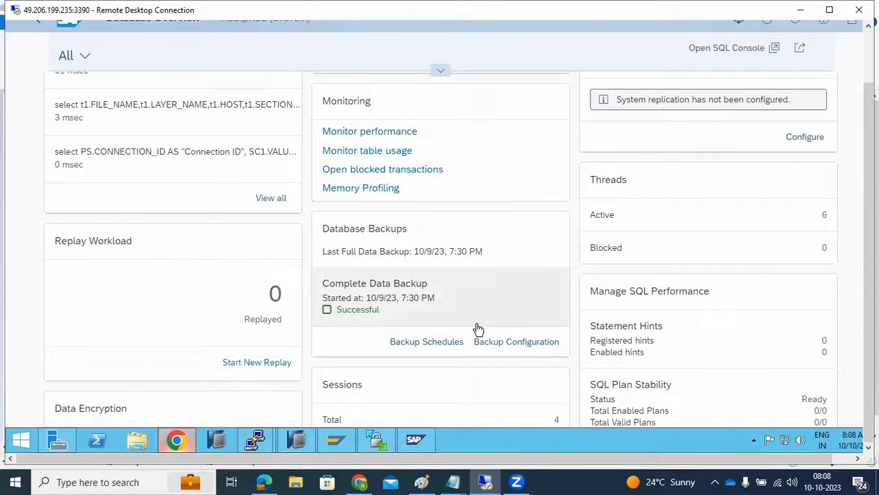
pyautogui.scroll(2, 478, 329)
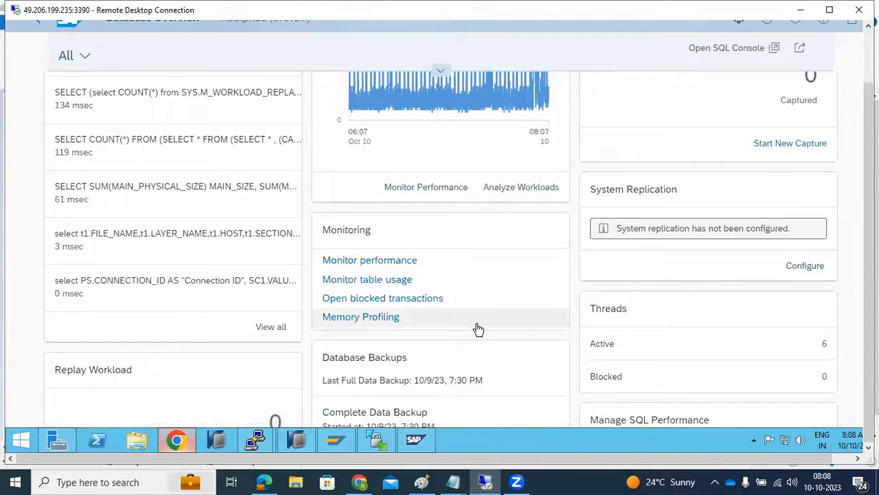
# - Return to the Database Directory and review the status of the databases in the DEV group
pyautogui.scroll(7, 478, 330)
pyautogui.scroll(2, 479, 330)
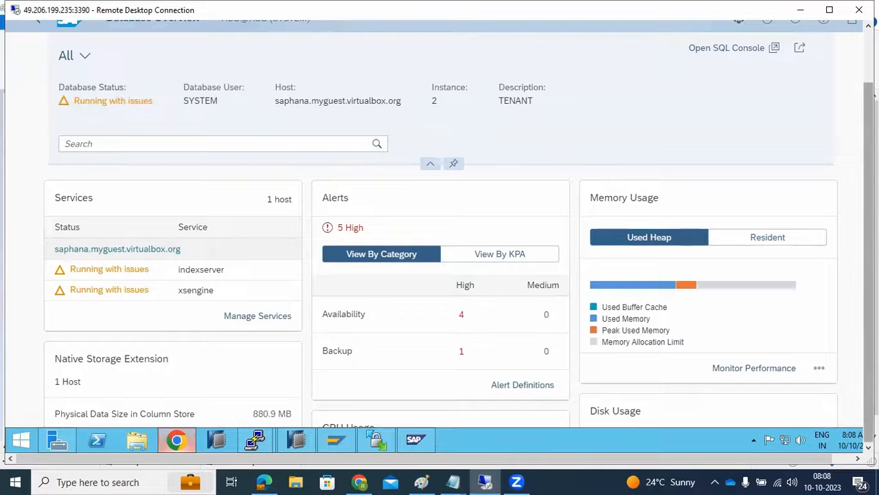
pyautogui.moveTo(869, 266); pyautogui.dragTo(868, 210)
pyautogui.click(38, 82)
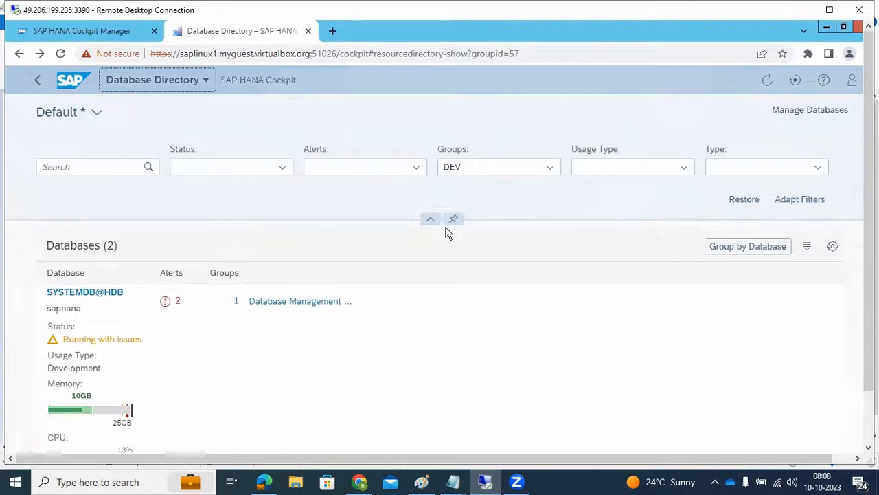
pyautogui.scroll(-10, 673, 264)
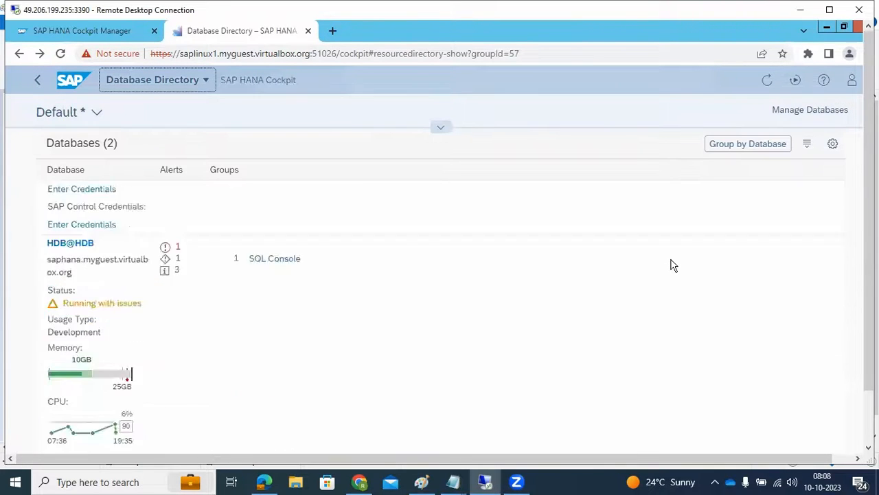
pyautogui.scroll(10, 670, 267)
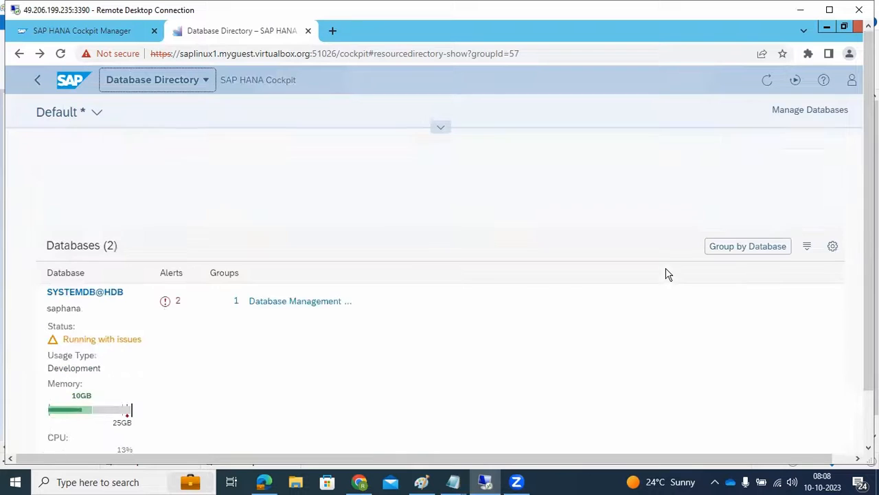
# - Go to the cockpit home page and reload it from the base address, without the cockpit#Shell-home part
pyautogui.click(69, 82)
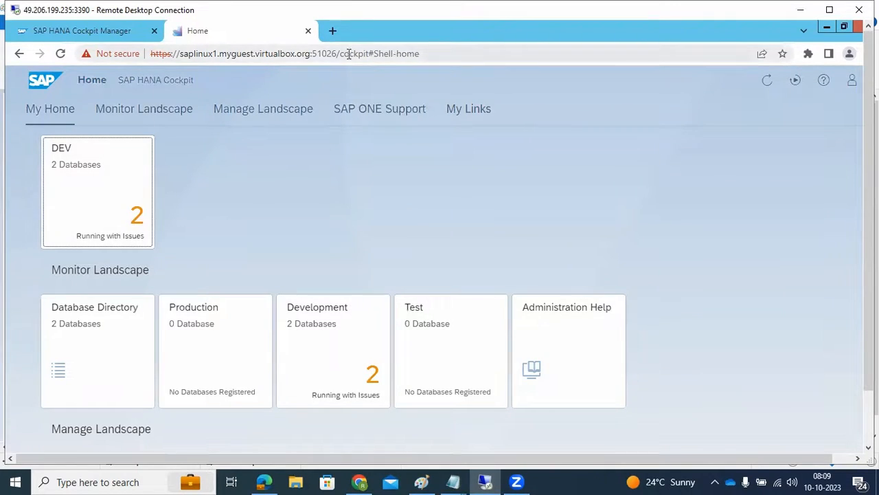
pyautogui.moveTo(340, 54); pyautogui.dragTo(493, 64)
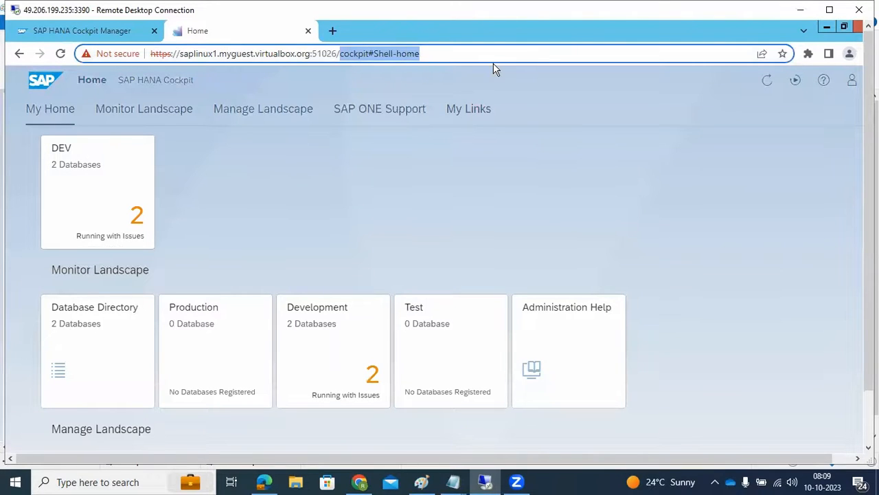
pyautogui.press('BackSpace')
pyautogui.press('Return')
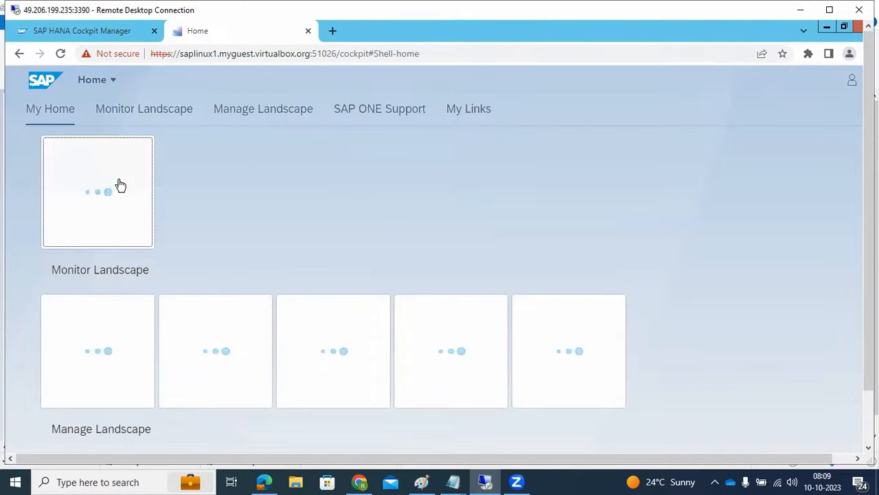
# - Open the directory of Development databases and go to database management in the Cockpit Manager
pyautogui.moveTo(868, 206); pyautogui.dragTo(868, 259)
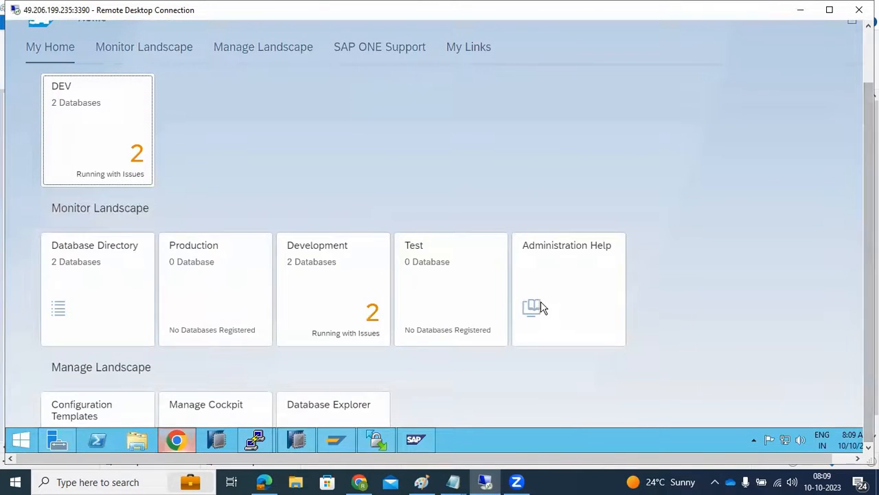
pyautogui.scroll(-2, 540, 301)
pyautogui.click(324, 183)
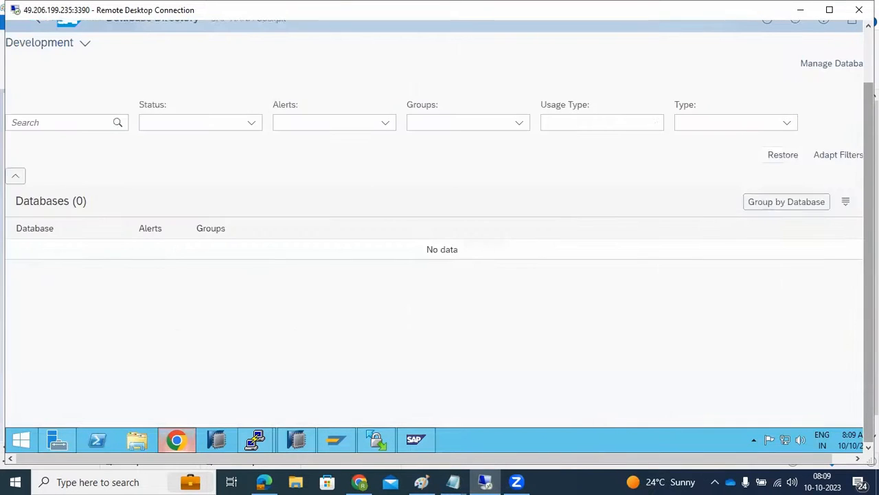
pyautogui.moveTo(868, 206); pyautogui.dragTo(868, 147)
pyautogui.click(800, 109)
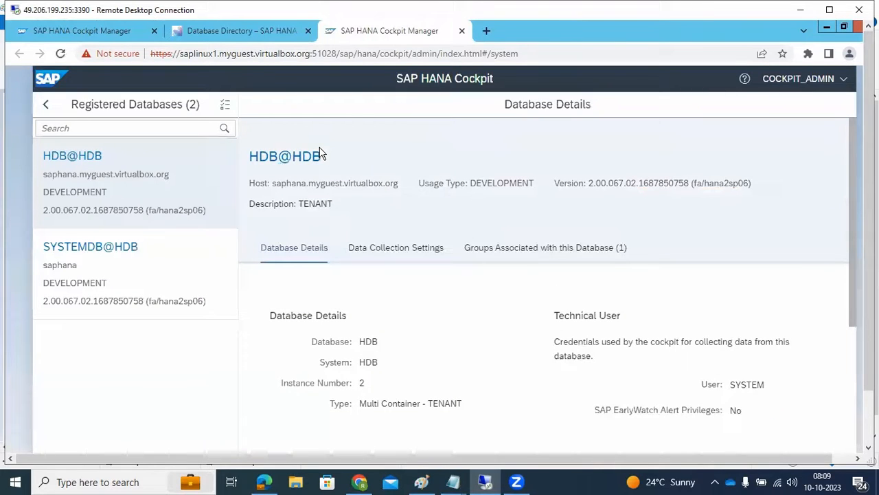
# - Start registering the system database on host saplinux1 with instance number 02 and multiple containers, and continue to the connection settings
pyautogui.moveTo(869, 319); pyautogui.dragTo(868, 371)
pyautogui.click(136, 425)
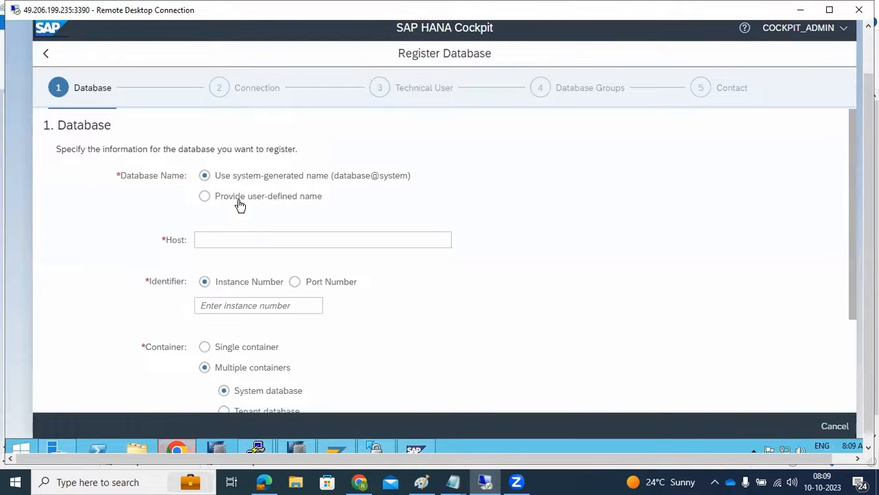
pyautogui.click(210, 239)
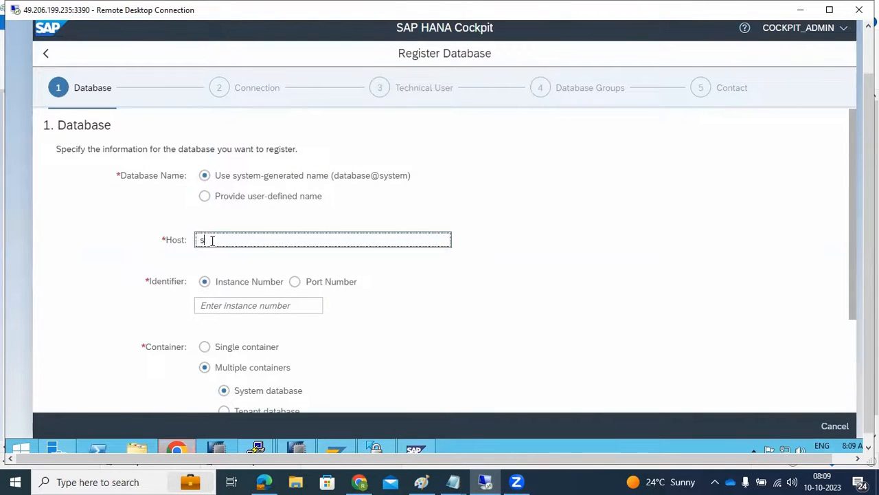
pyautogui.press('Tab')
pyautogui.write('0')
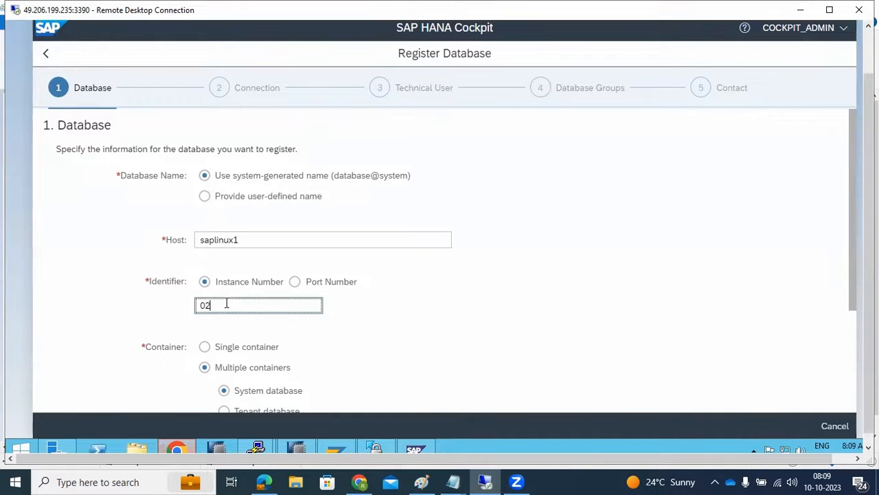
pyautogui.scroll(-2, 226, 302)
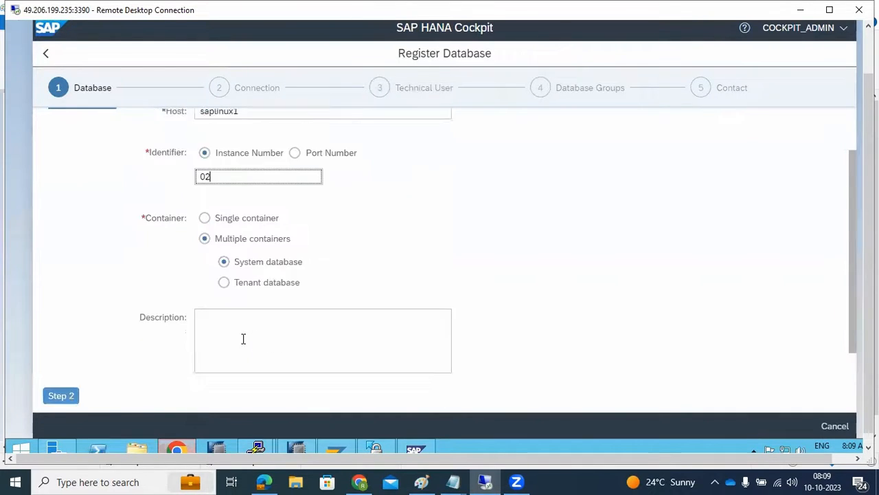
pyautogui.click(63, 371)
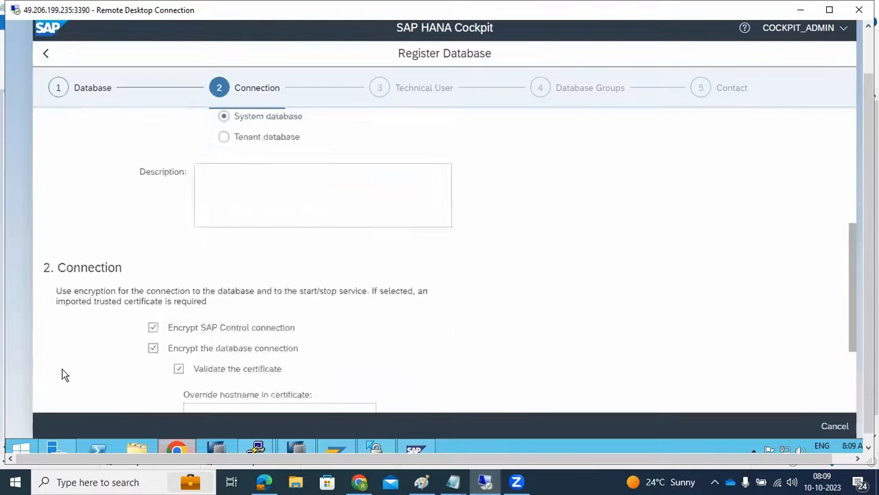
# - Turn off encryption for the SAP Control and database connections, and enter the technical user system with its password
pyautogui.click(153, 185)
pyautogui.click(153, 206)
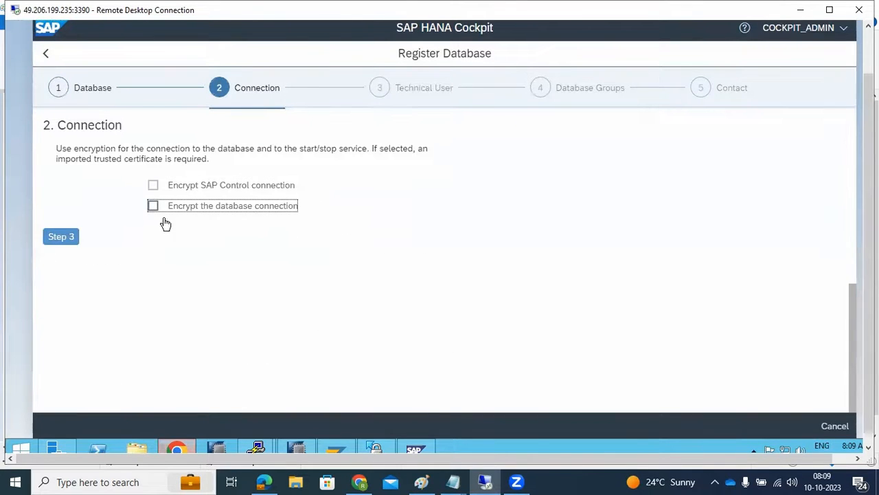
pyautogui.click(60, 237)
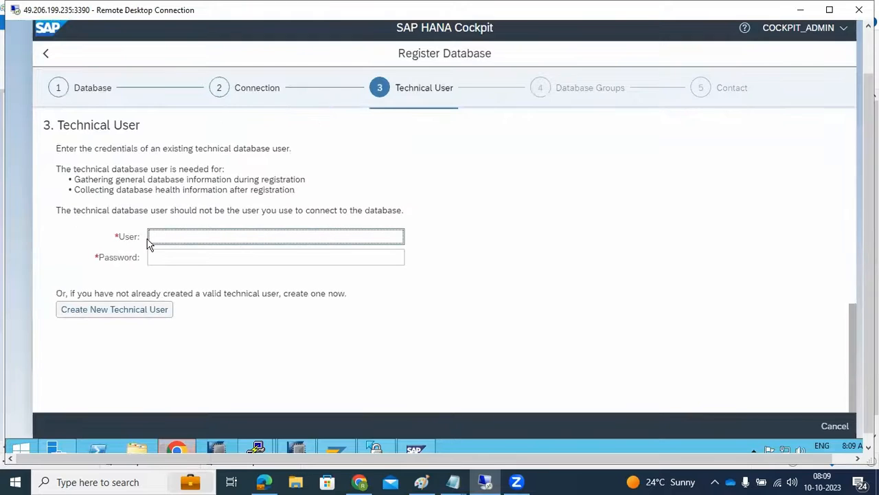
pyautogui.write('system')
pyautogui.press('Tab')
pyautogui.write('***')
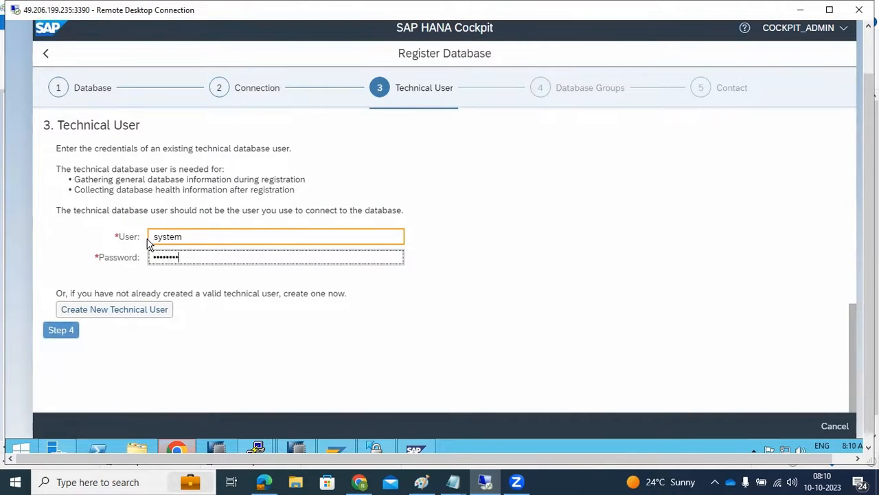
pyautogui.click(61, 329)
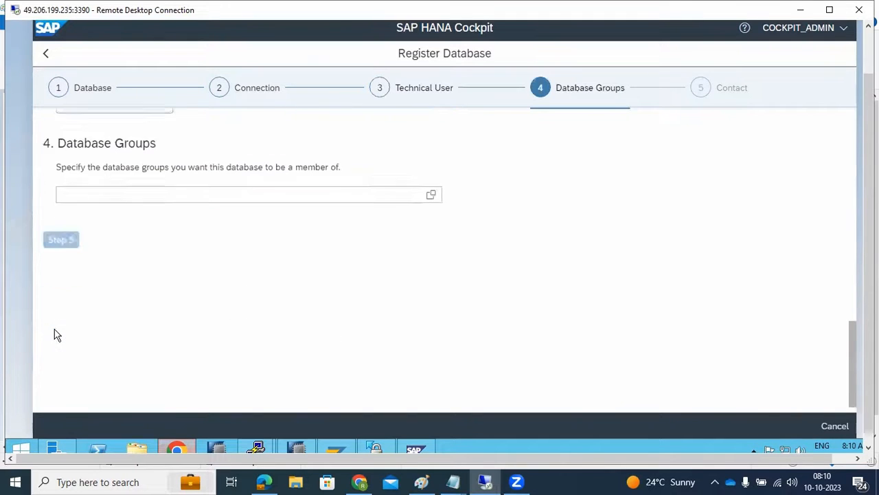
# - Add the saplinux1 system database to the DEV group, leave the contact details empty, and register it
pyautogui.click(430, 178)
pyautogui.click(287, 169)
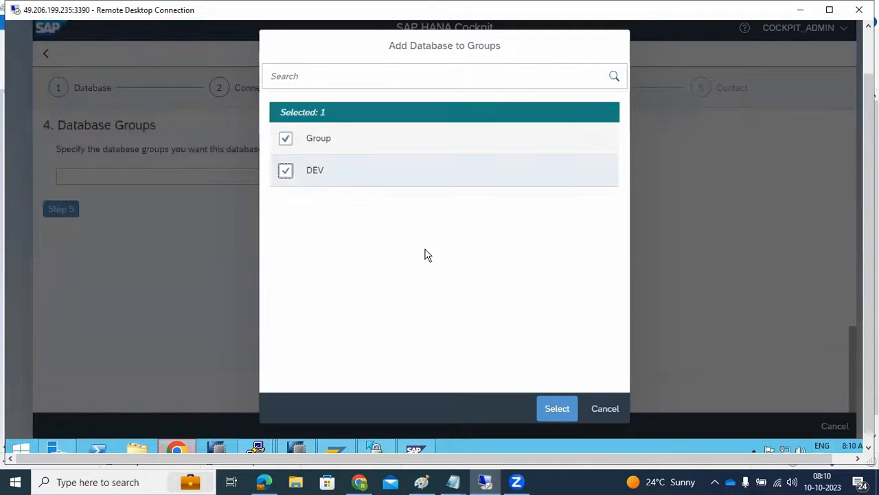
pyautogui.click(557, 410)
pyautogui.click(62, 210)
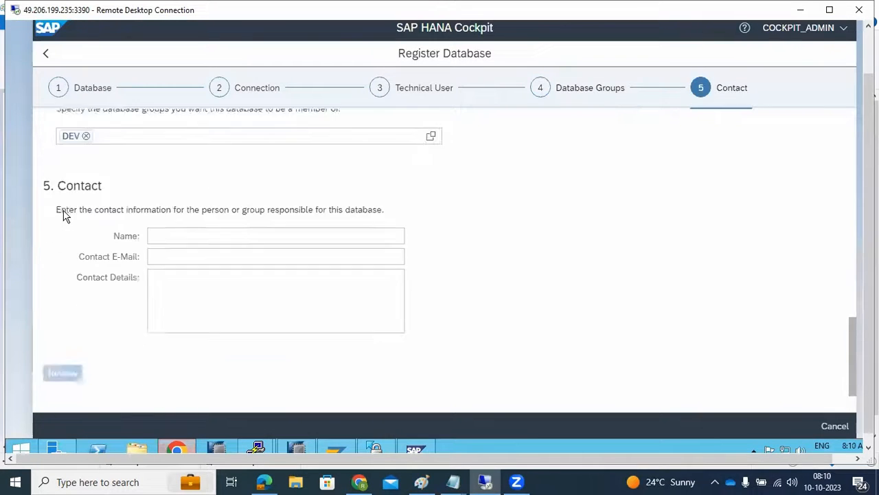
pyautogui.click(66, 296)
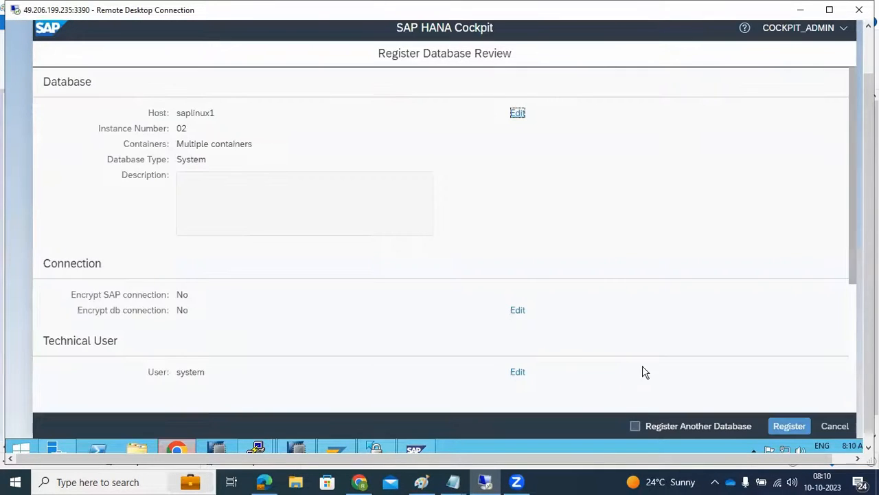
pyautogui.click(788, 426)
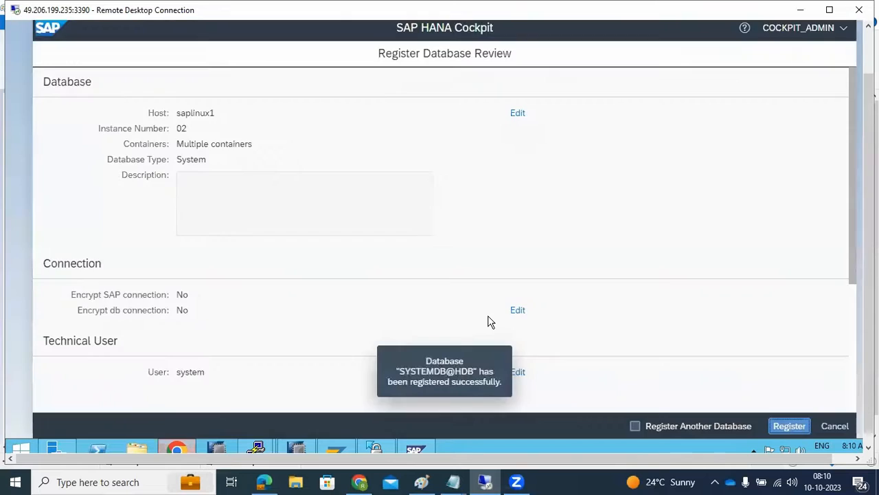
# - Start another registration for tenant database HDB on host saplinux1, instance number 02, and continue to the connection settings
pyautogui.click(136, 422)
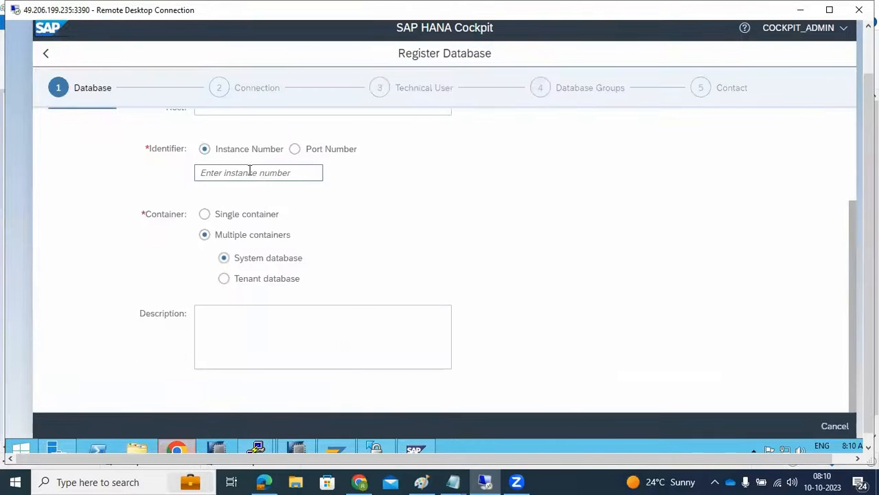
pyautogui.click(209, 175)
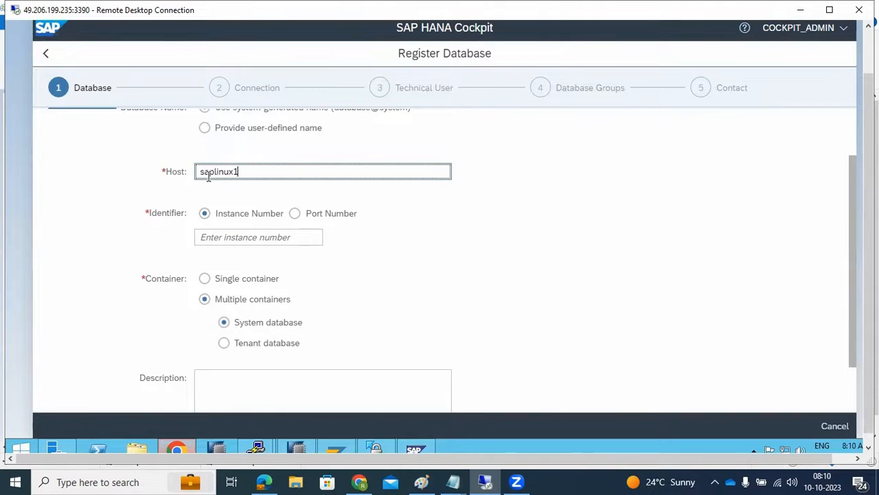
pyautogui.click(252, 237)
pyautogui.write('0')
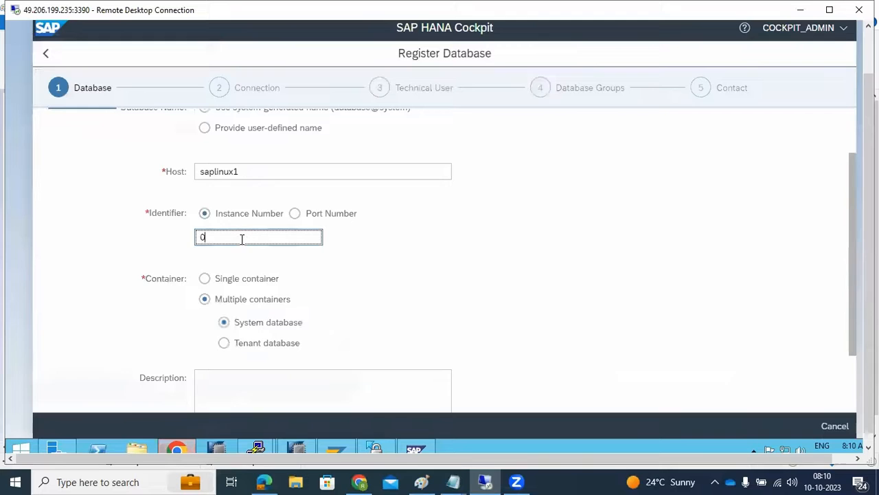
pyautogui.click(240, 344)
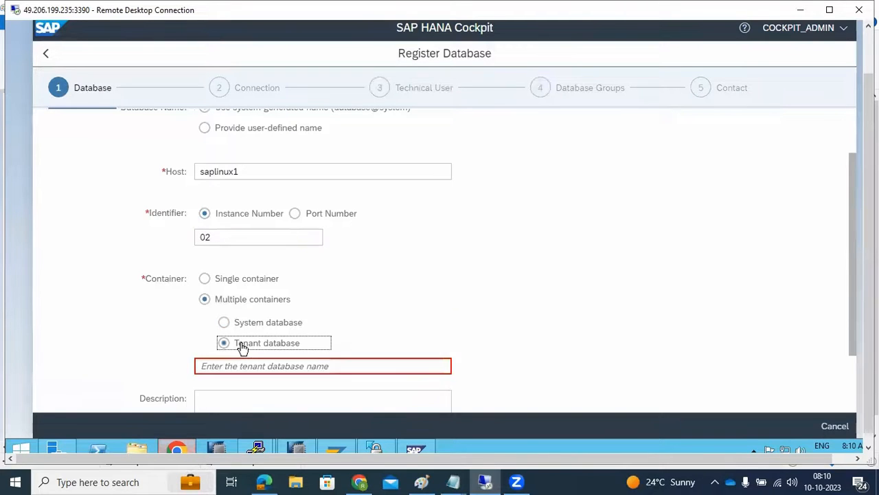
pyautogui.scroll(-1, 227, 302)
pyautogui.click(227, 302)
pyautogui.write('HDB')
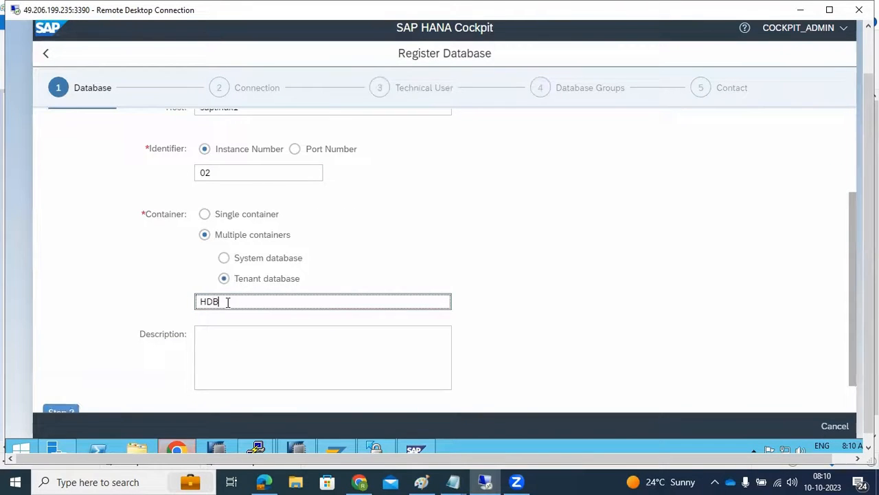
pyautogui.scroll(-1, 172, 326)
pyautogui.click(63, 368)
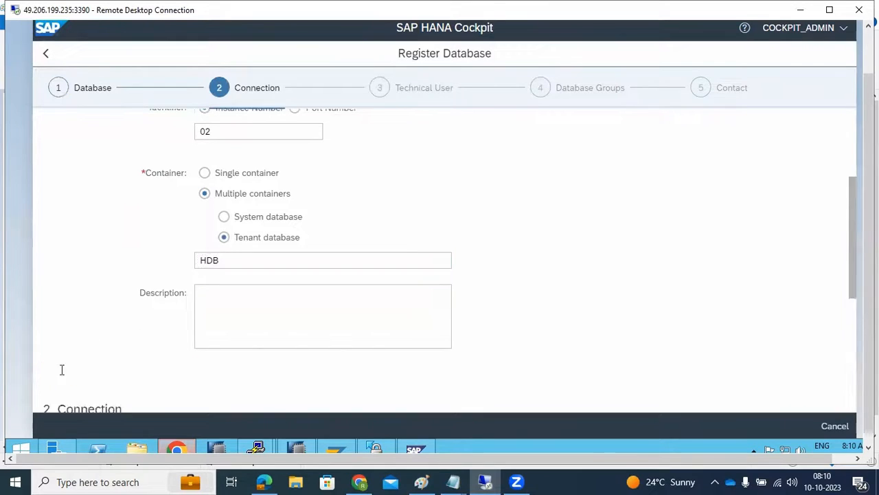
# - Turn off database connection encryption for the tenant and enter the technical user system with its password
pyautogui.click(151, 187)
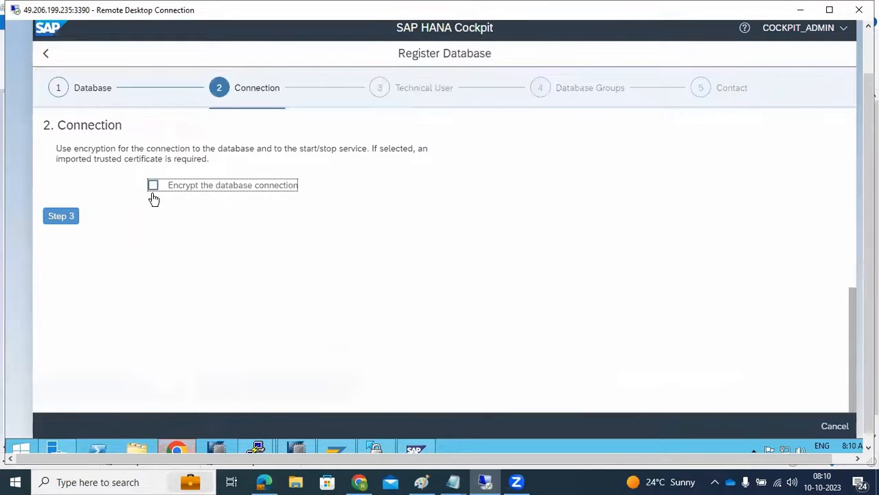
pyautogui.click(67, 218)
pyautogui.write('system')
pyautogui.write('•••••••')
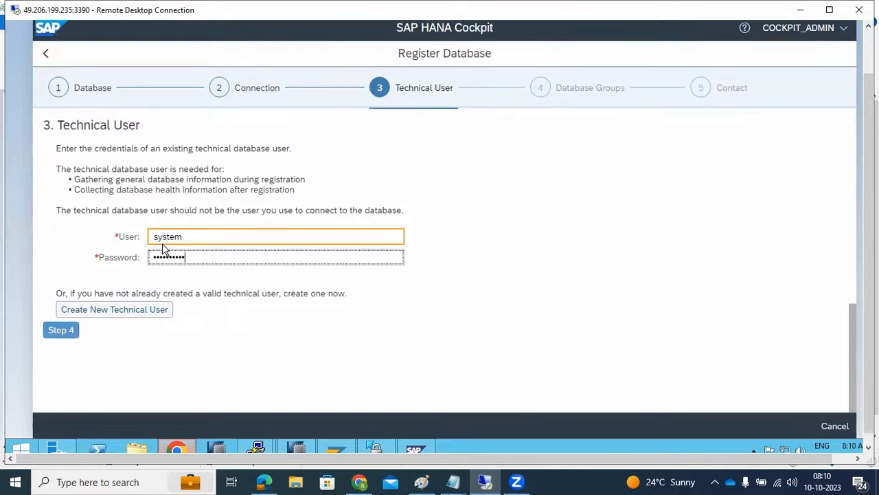
pyautogui.click(64, 333)
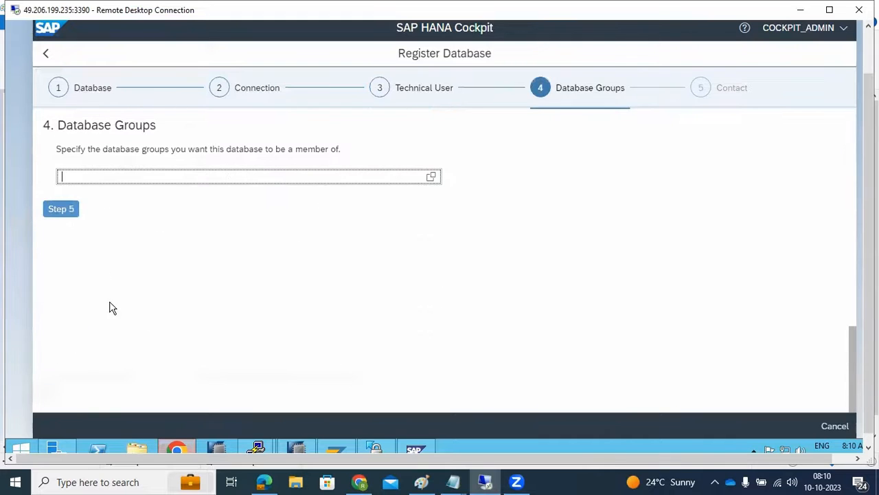
# - Leave the database groups and contact details empty and register the HDB tenant database on saplinux1
pyautogui.click(70, 214)
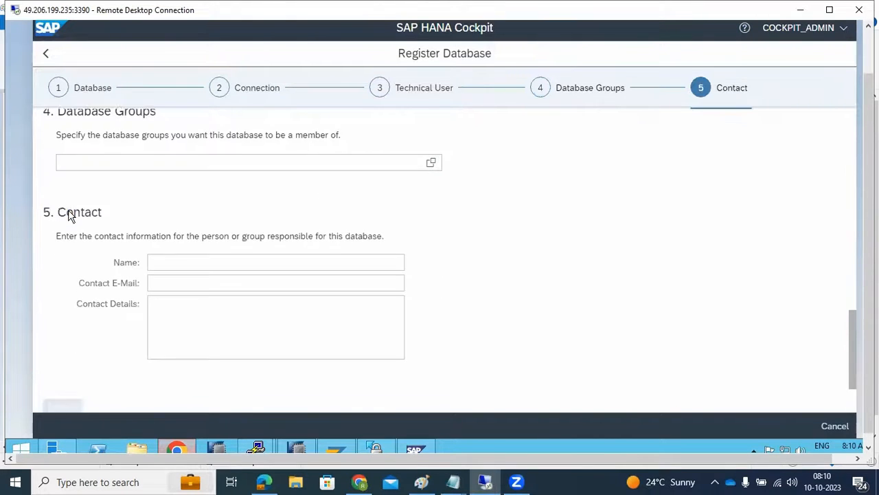
pyautogui.click(62, 294)
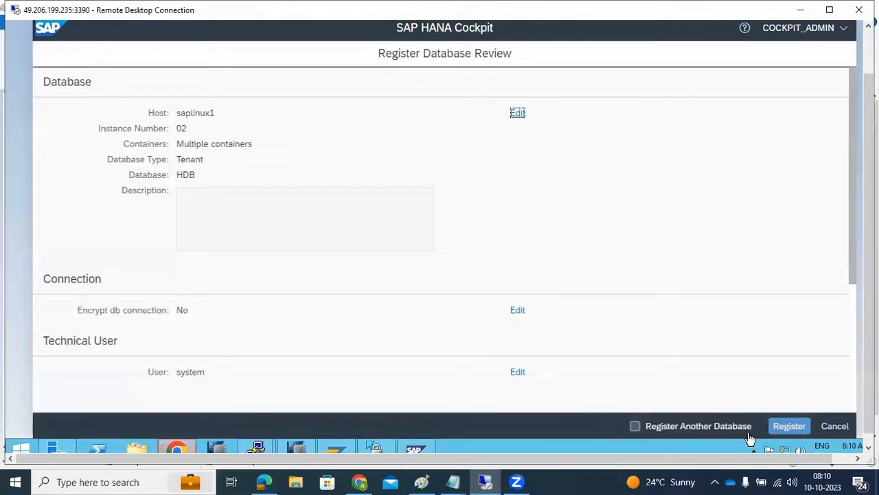
pyautogui.click(800, 427)
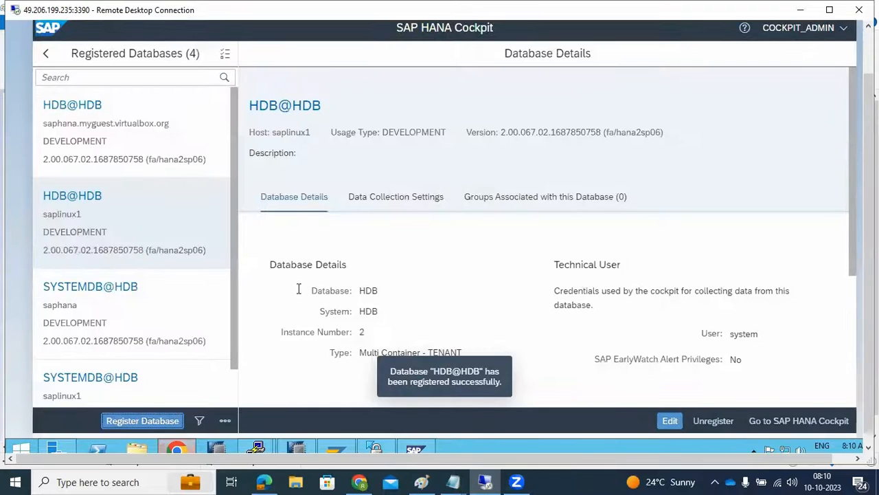
# - Leave the registered databases view, go to the SAP HANA Cockpit home, and open the DEV database group
pyautogui.click(43, 57)
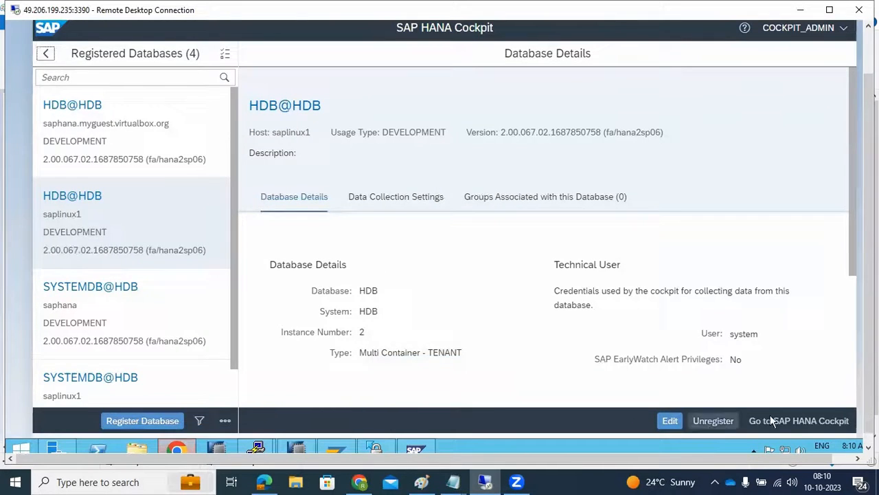
pyautogui.click(777, 422)
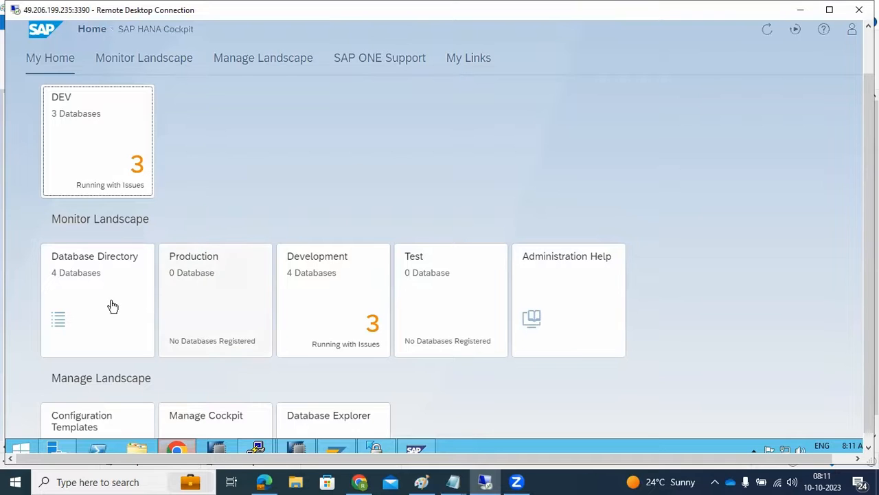
pyautogui.click(98, 140)
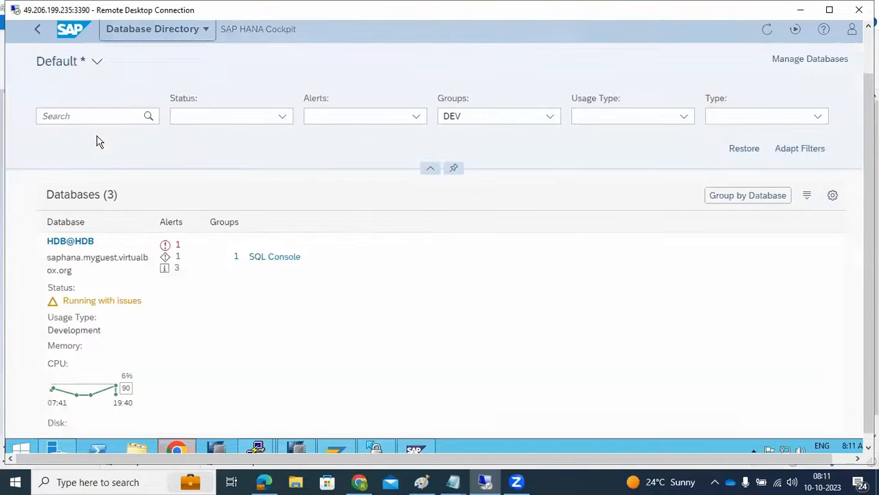
# - Open the overview of the HDB tenant database on saphana and search it for "repli"
pyautogui.click(76, 242)
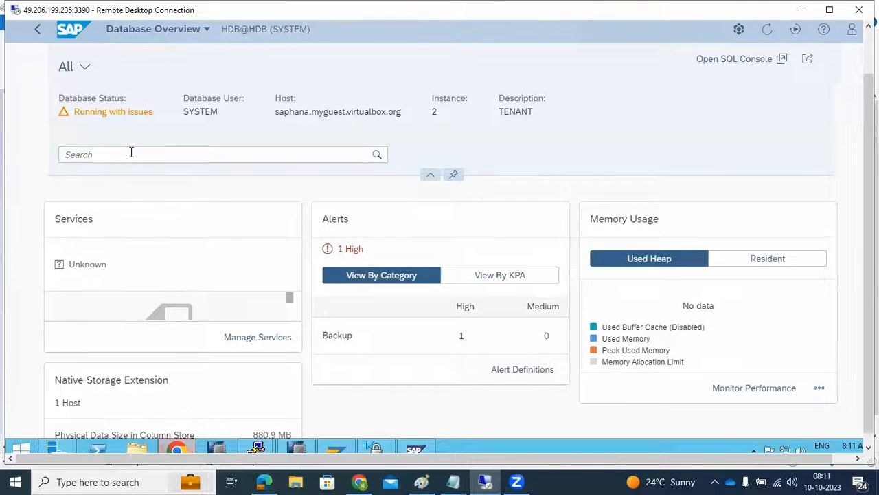
pyautogui.click(132, 152)
pyautogui.write('repli')
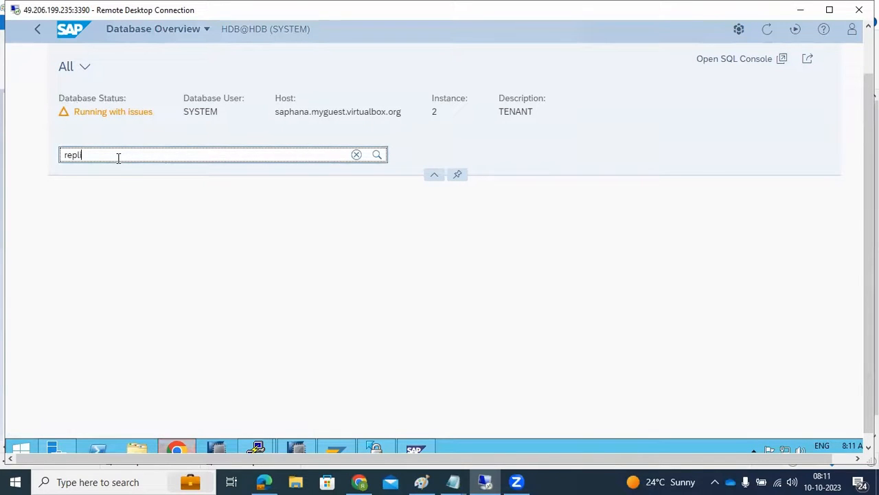
pyautogui.press('BackSpace')
pyautogui.click(85, 67)
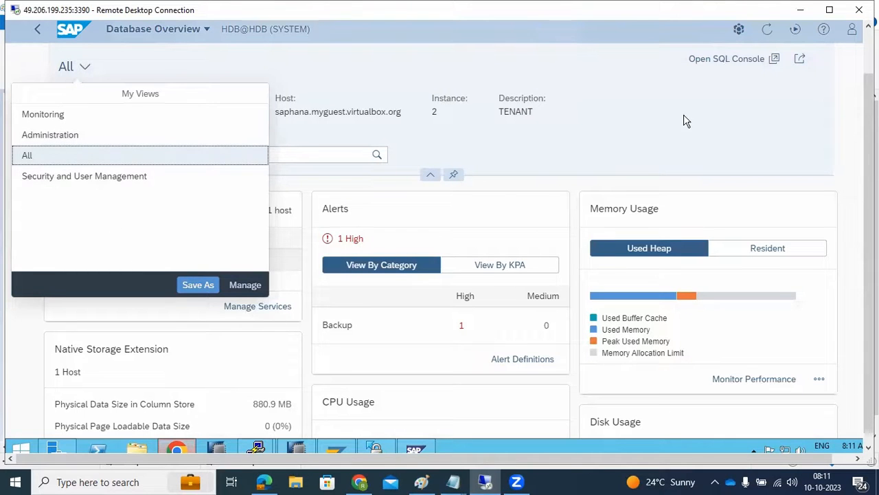
pyautogui.click(648, 132)
# - Look through the HDB tenant's overview cards for system replication settings
pyautogui.scroll(-3, 646, 128)
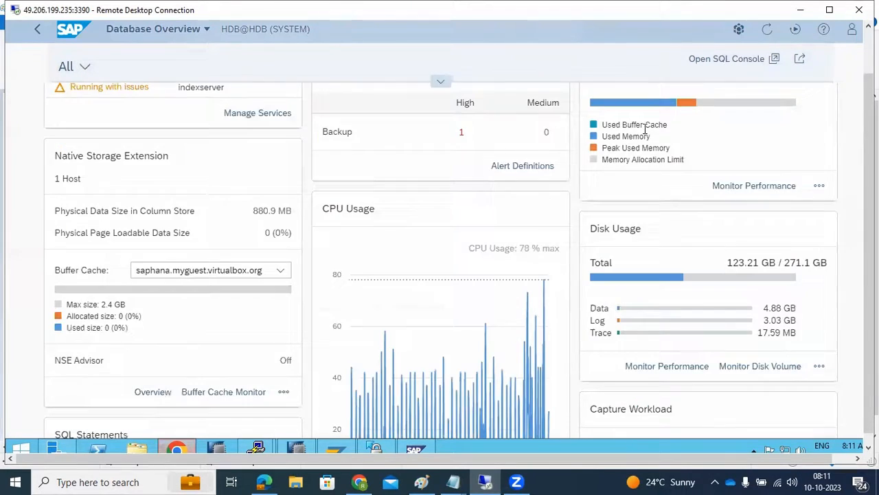
pyautogui.scroll(-4, 646, 128)
pyautogui.scroll(-11, 643, 130)
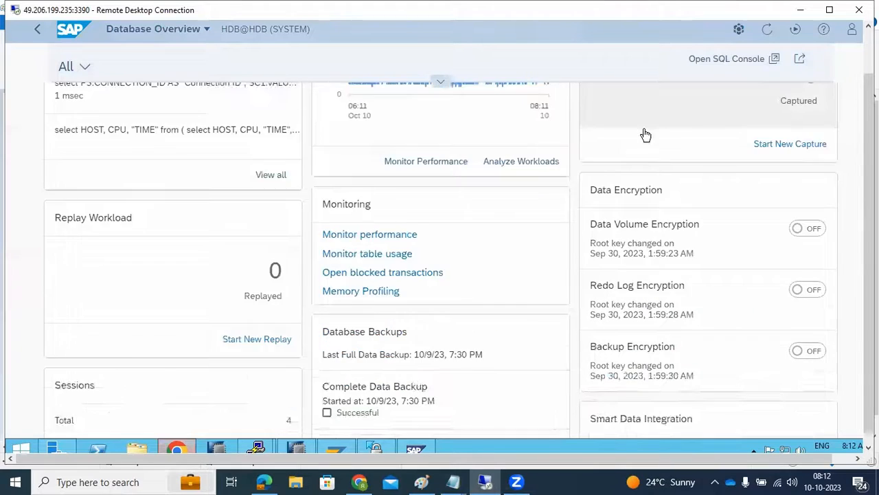
pyautogui.scroll(-4, 645, 134)
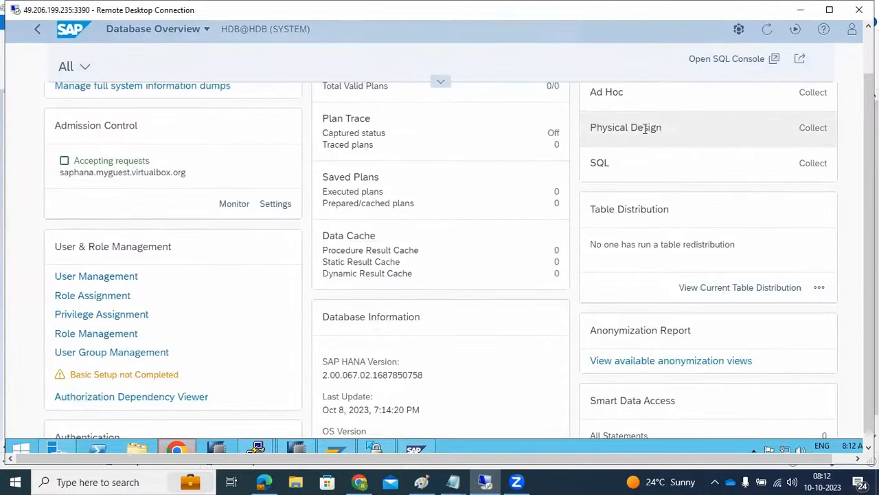
pyautogui.scroll(-8, 646, 128)
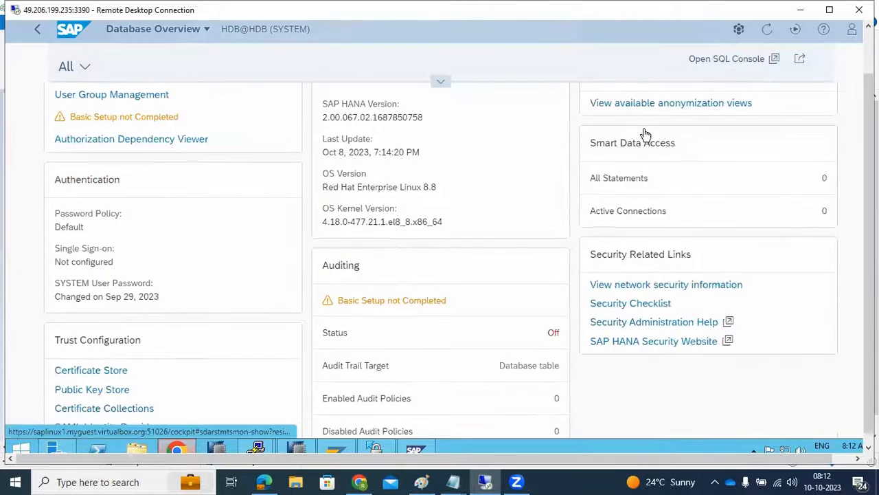
pyautogui.scroll(20, 644, 132)
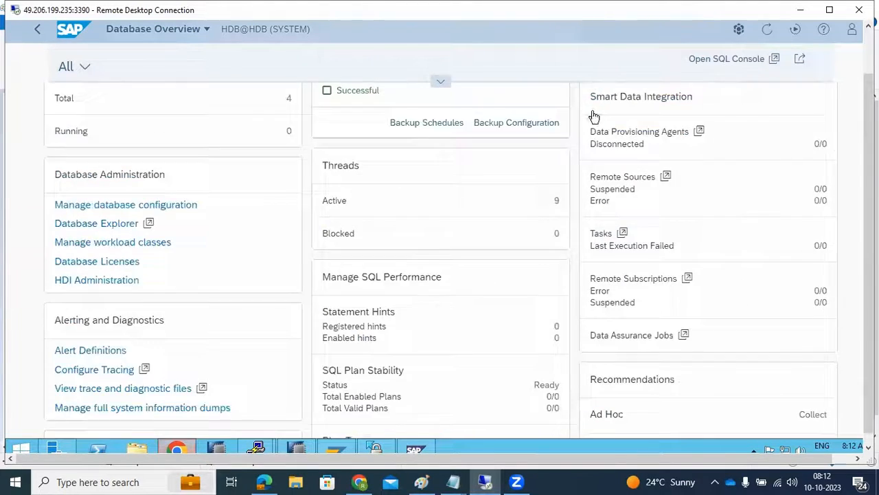
pyautogui.scroll(2, 591, 118)
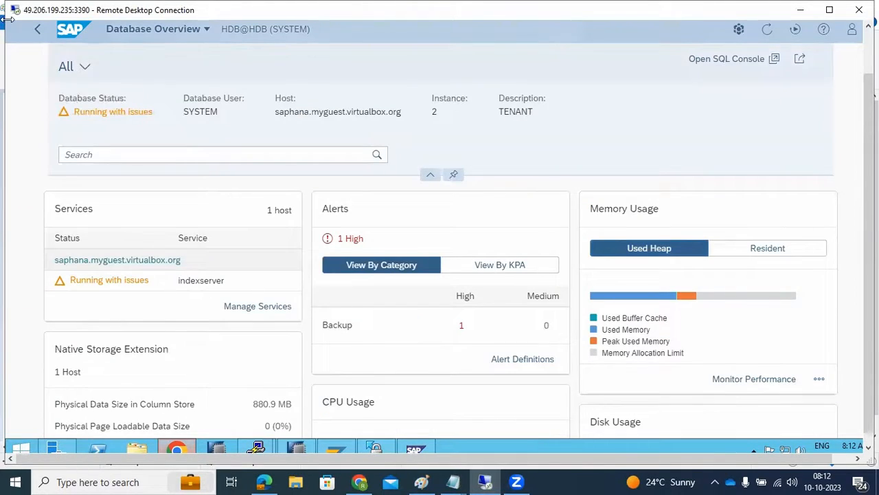
# - Return to the DEV databases and open SYSTEMDB@HDB on saphana, logging on as SYSTEM with the account password
pyautogui.click(38, 33)
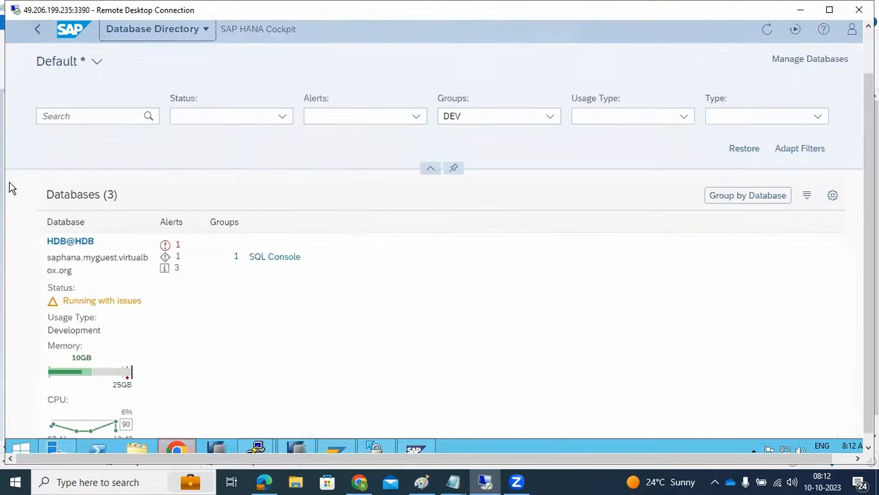
pyautogui.scroll(-5, 20, 252)
pyautogui.scroll(-3, 20, 255)
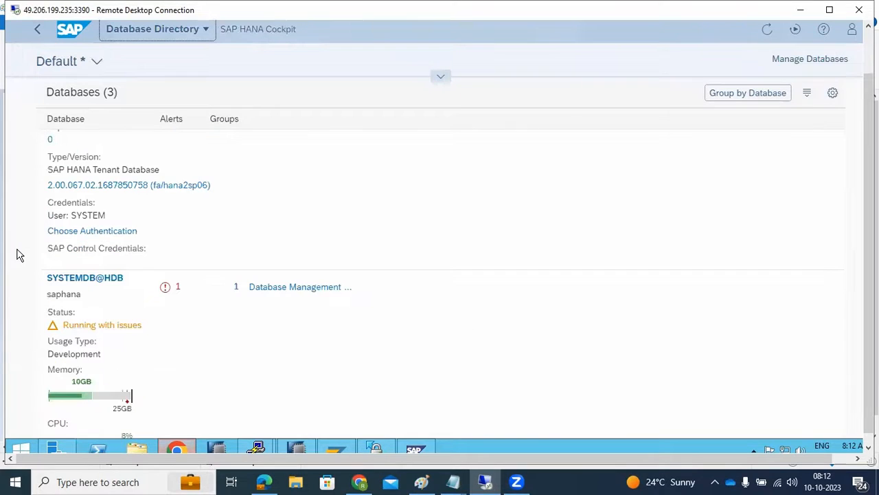
pyautogui.click(75, 281)
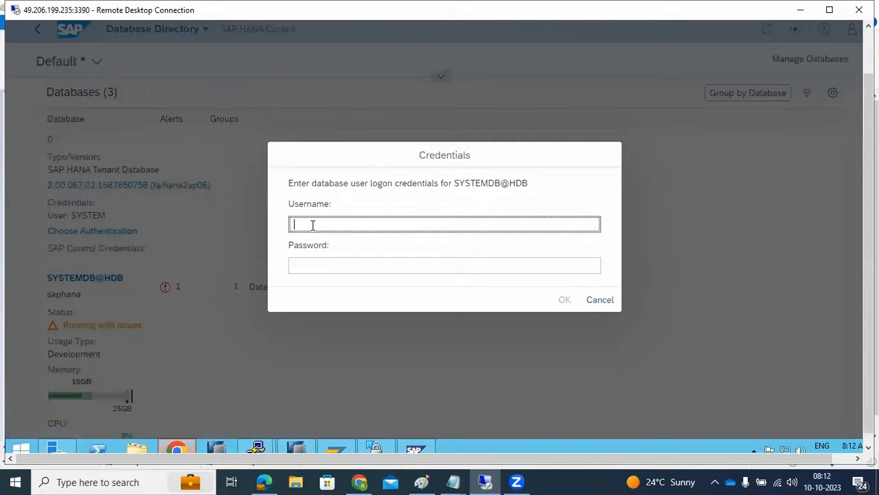
pyautogui.write('SYSTEM')
pyautogui.press('Tab')
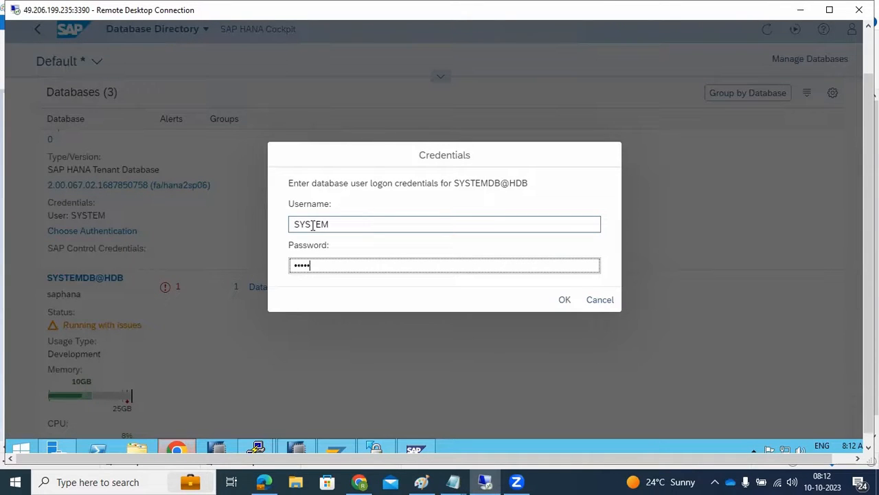
pyautogui.press('Return')
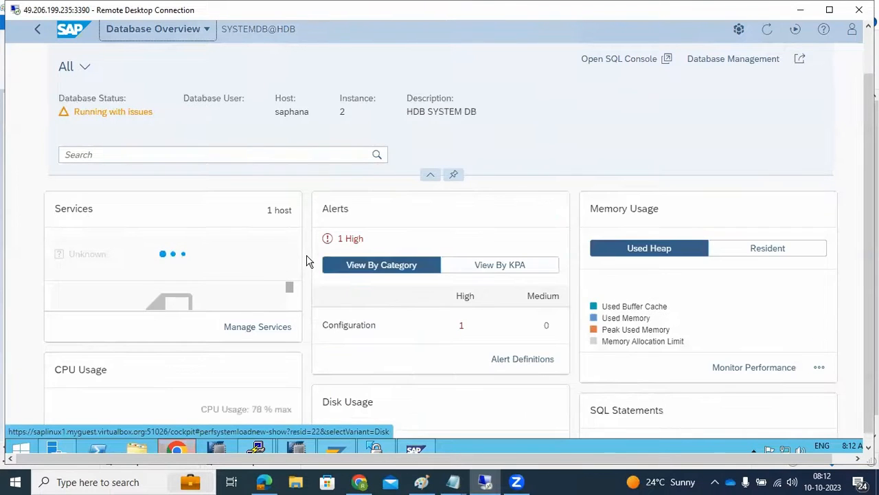
# - Locate the System Replication card in the SYSTEMDB@HDB overview and open its configuration
pyautogui.scroll(-5, 307, 261)
pyautogui.scroll(-4, 308, 261)
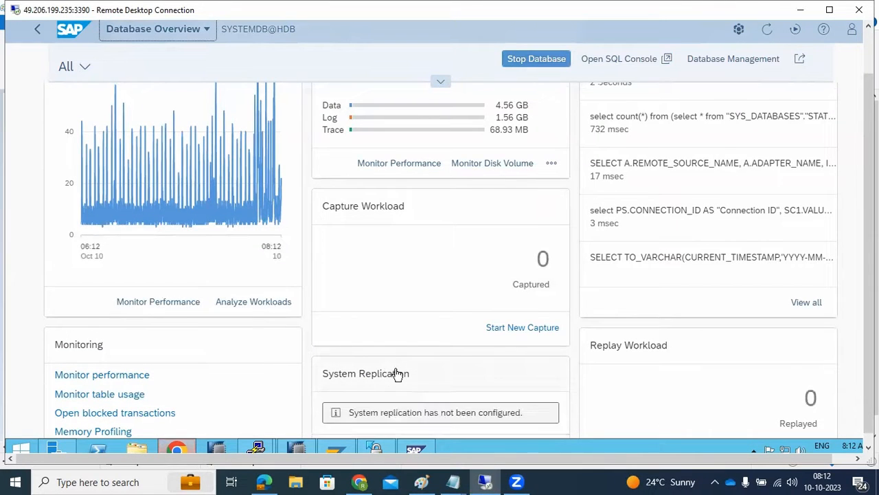
pyautogui.scroll(-1, 397, 373)
pyautogui.click(535, 385)
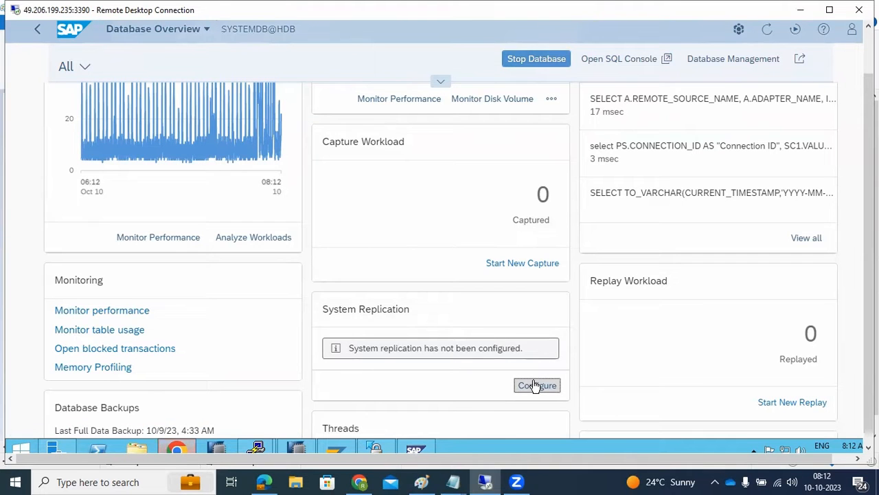
pyautogui.click(537, 385)
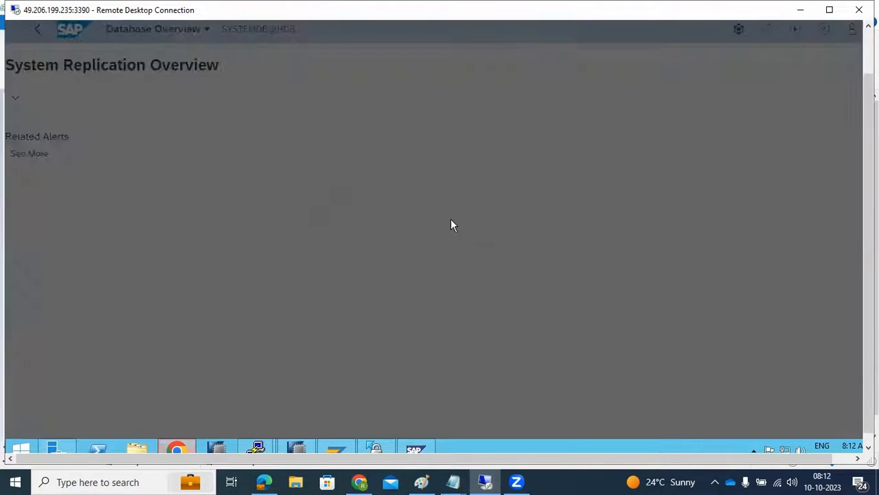
# - Try to provide SAP Control credentials for saphana using the system user and its password
pyautogui.click(414, 152)
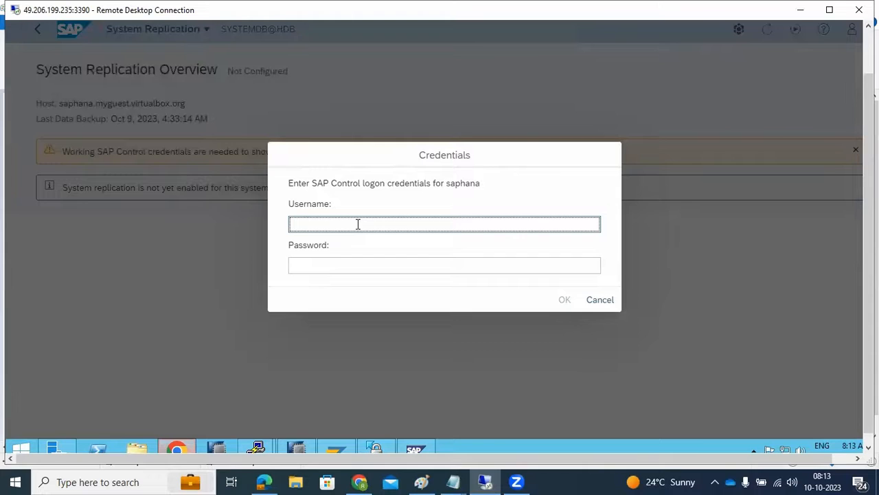
pyautogui.press('Tab')
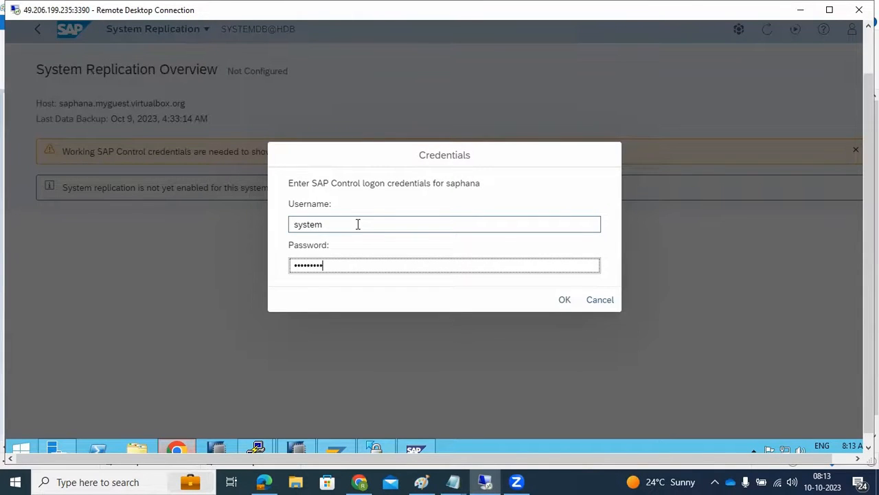
pyautogui.press('Return')
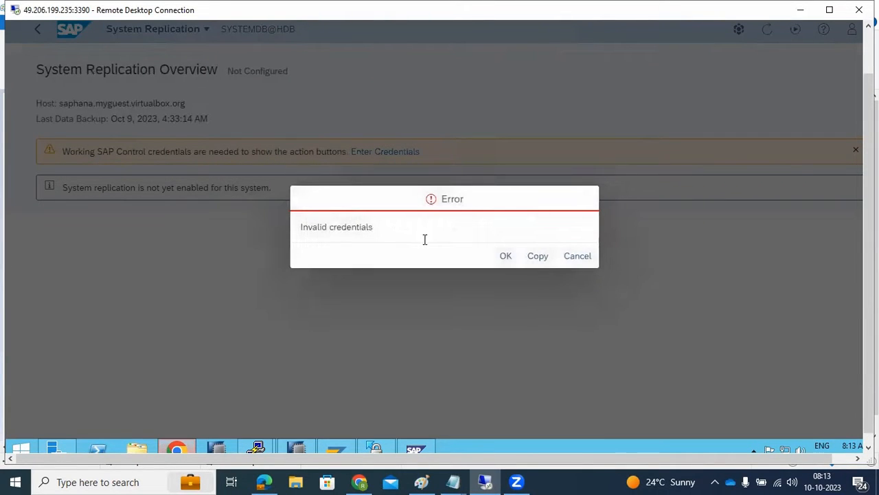
pyautogui.click(507, 256)
pyautogui.click(507, 256)
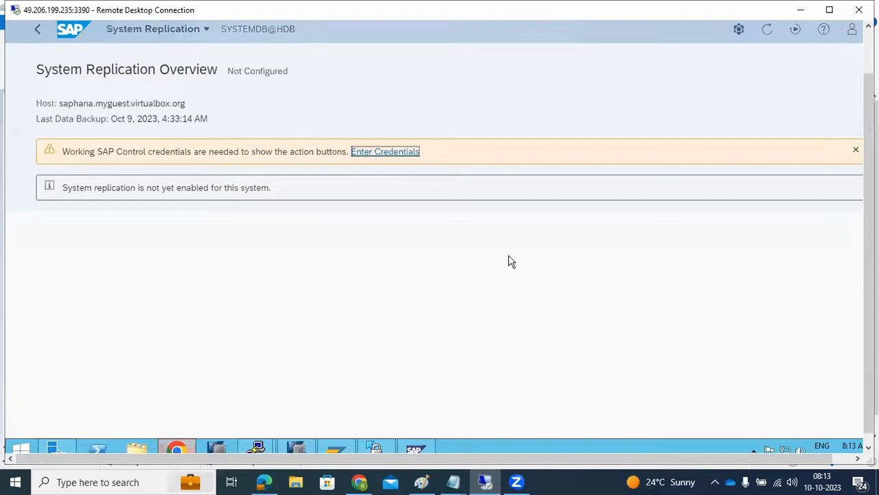
# - Try to provide SAP Control credentials for saphana using the root user and its password
pyautogui.click(386, 146)
pyautogui.click(389, 149)
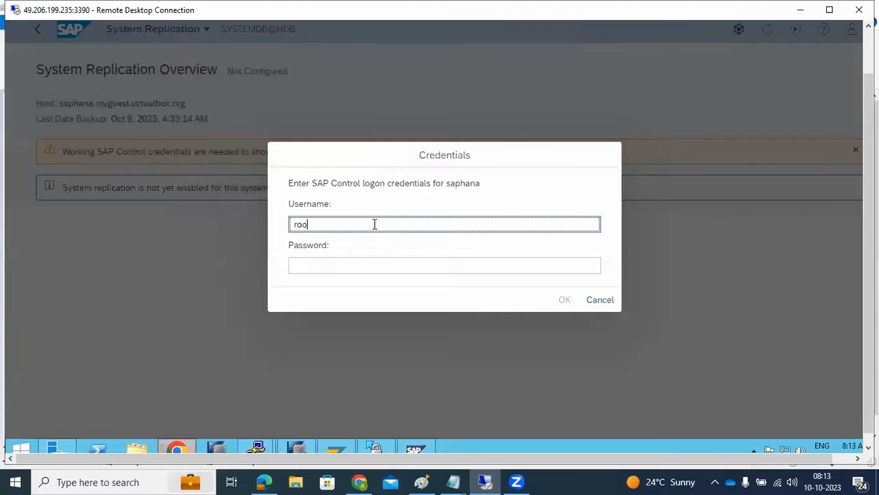
pyautogui.press('Tab')
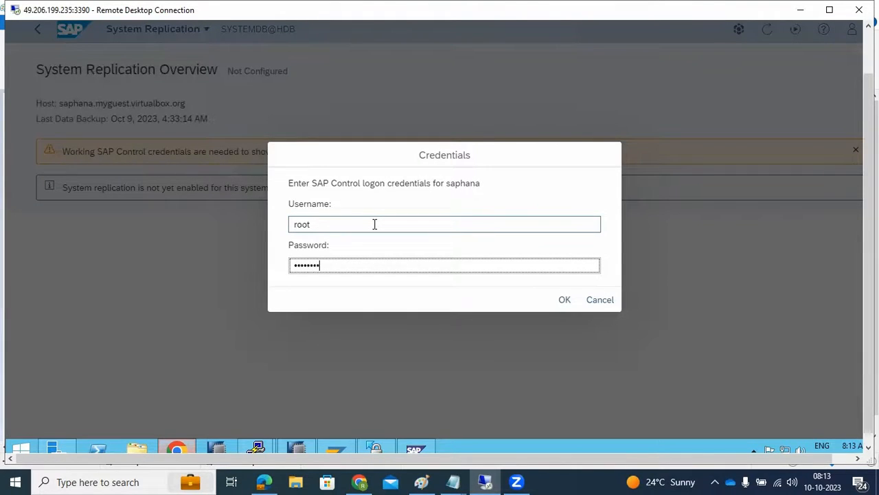
pyautogui.press('Return')
pyautogui.click(570, 259)
pyautogui.click(504, 255)
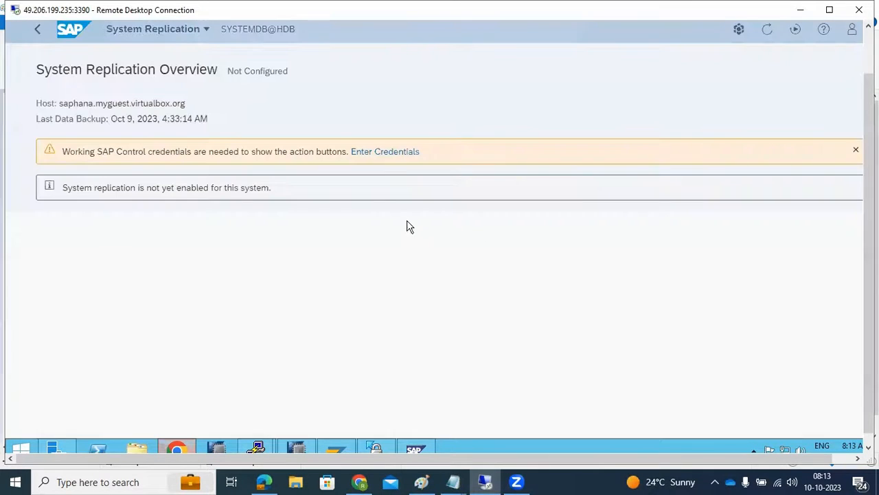
# - Enter the SAP Control credentials for saphana with the user hdbadm and its password
pyautogui.click(381, 152)
pyautogui.click(323, 223)
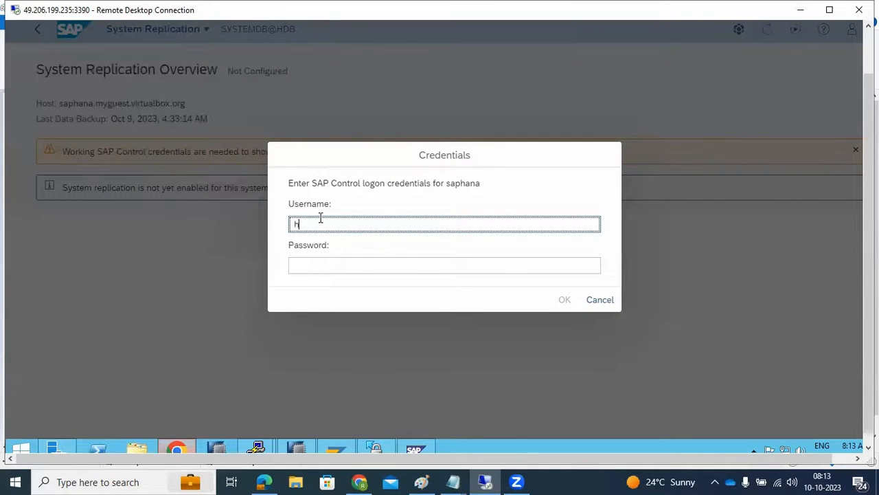
pyautogui.press('Tab')
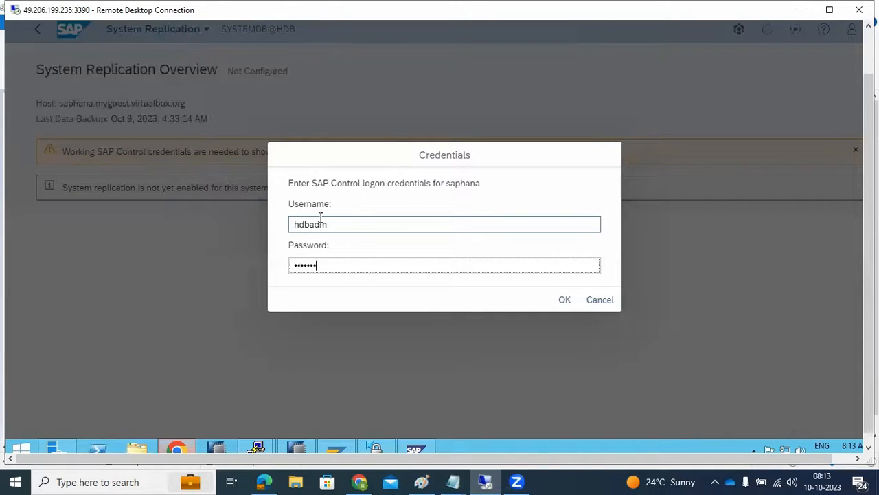
pyautogui.press('Return')
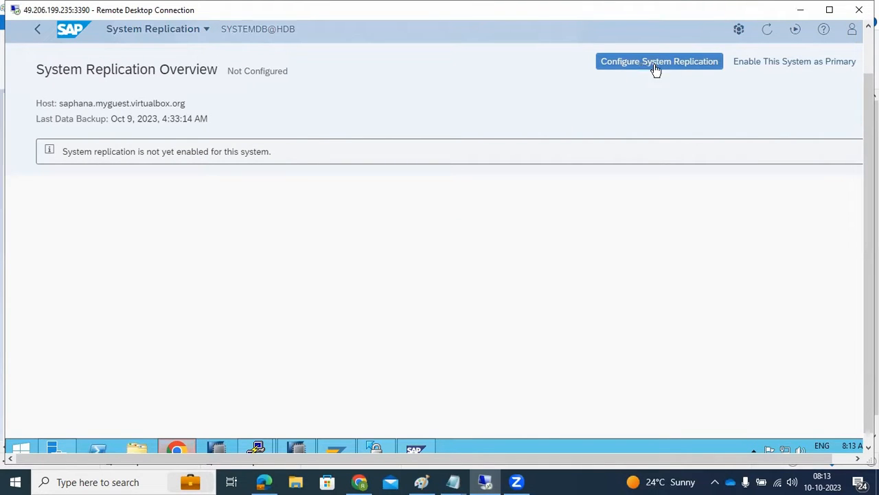
# - Enable the saphana system as the primary replication site with the site name PRI
pyautogui.click(752, 68)
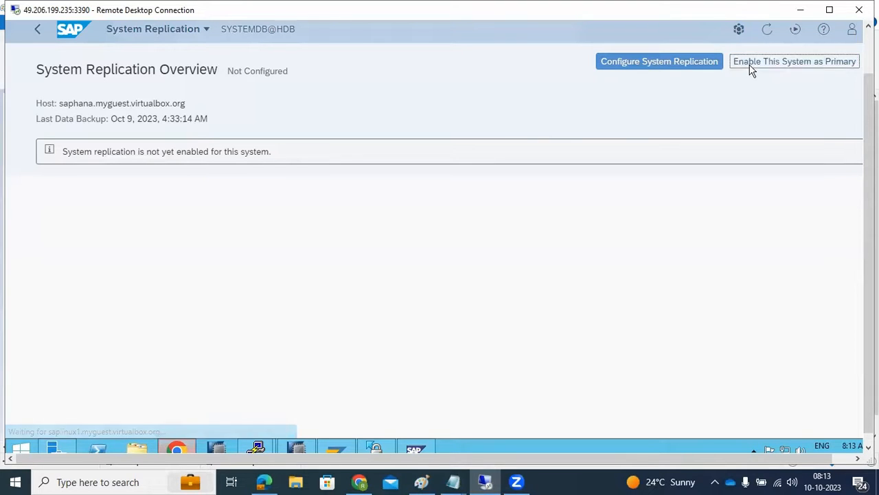
pyautogui.click(303, 114)
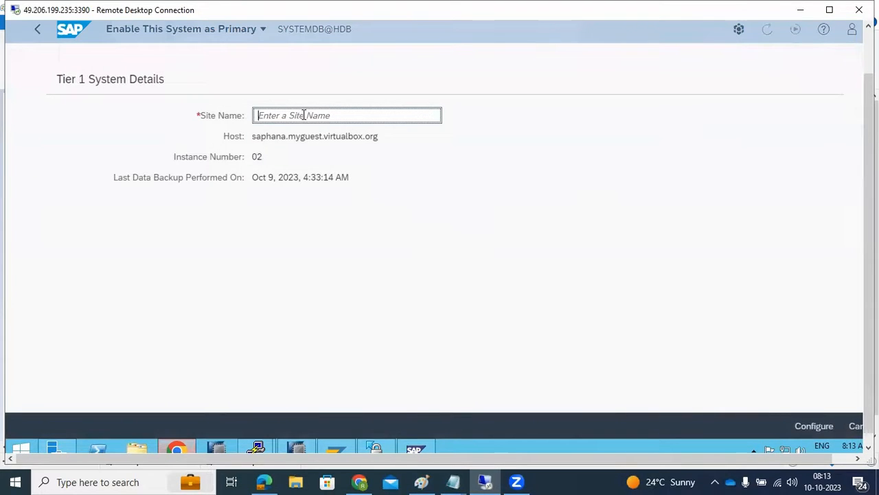
pyautogui.write('PRI')
pyautogui.click(805, 427)
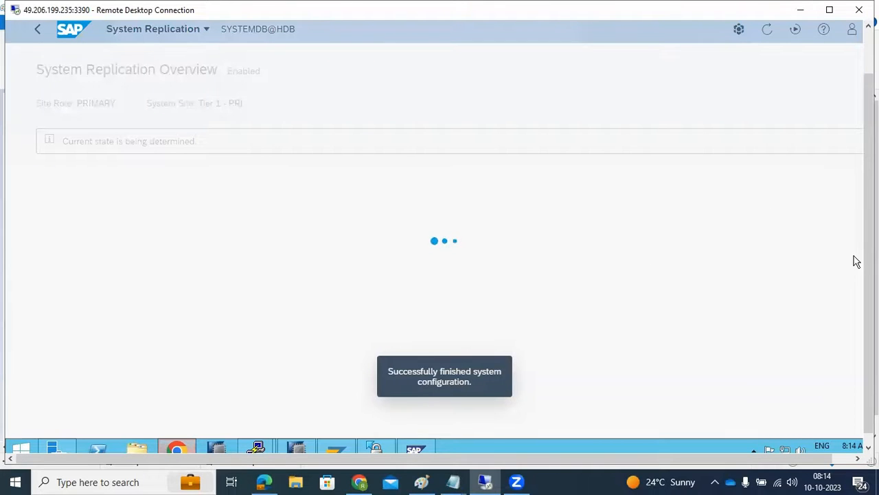
# - Start the system replication configuration with the tier 2 site name SEC and saplinux1 as the secondary system host
pyautogui.moveTo(869, 267); pyautogui.dragTo(869, 224)
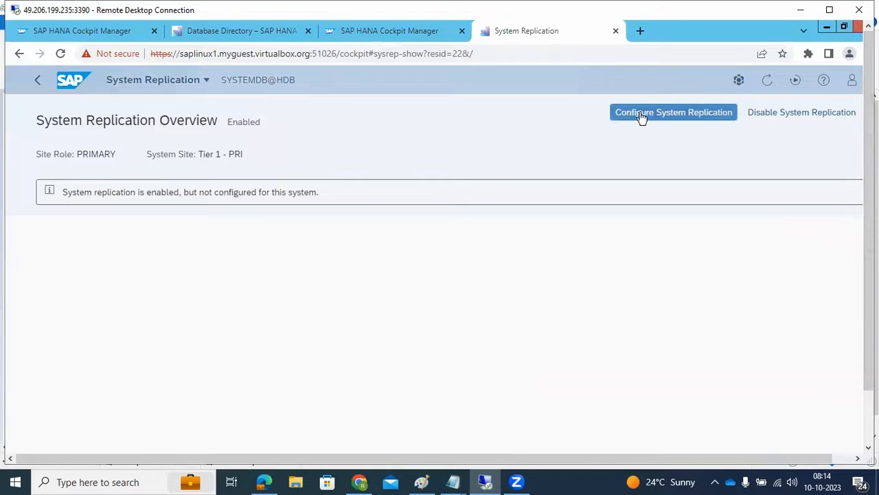
pyautogui.click(640, 116)
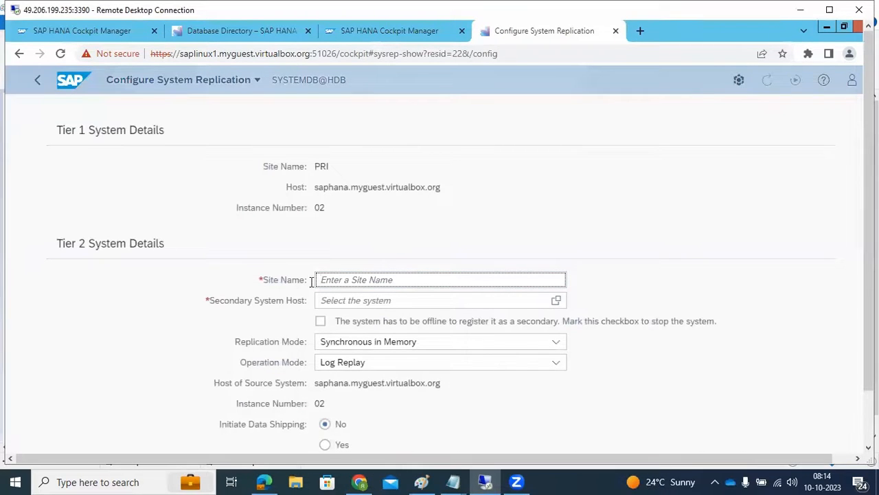
pyautogui.write('SEC')
pyautogui.click(358, 300)
pyautogui.write('aplinux1')
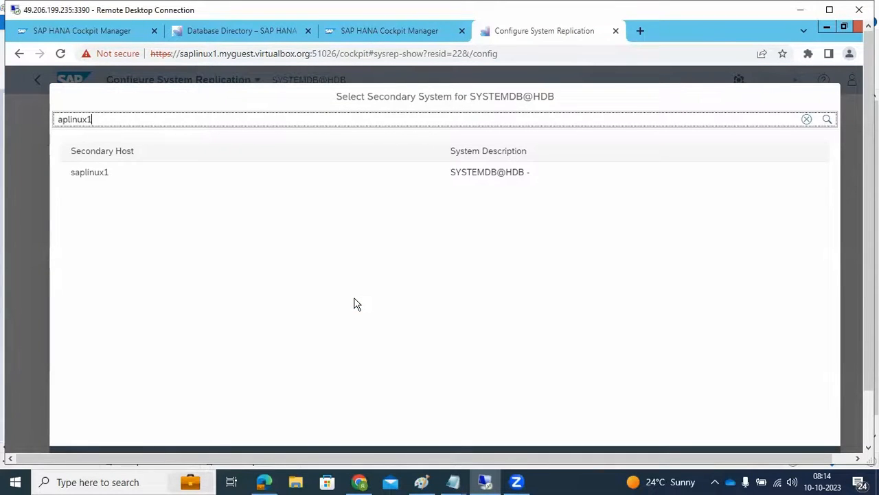
pyautogui.click(105, 176)
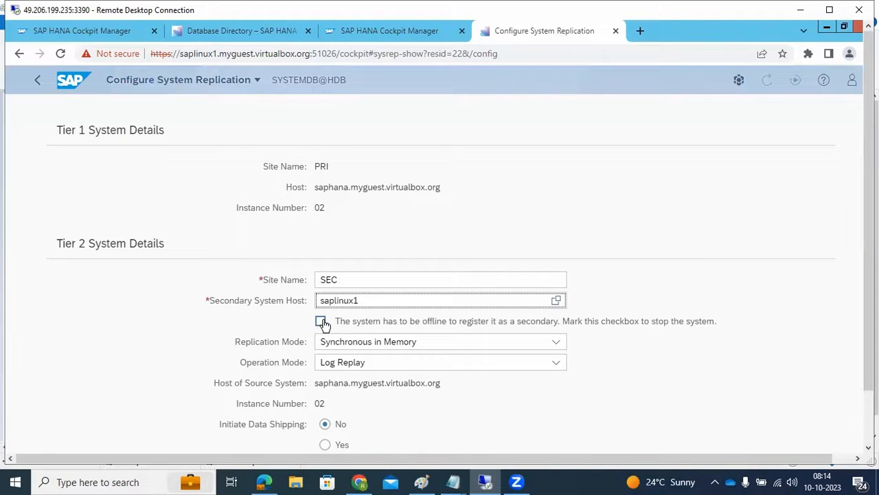
# - Try to configure the SEC tier with the secondary system stopped for registration and data shipping initiated
pyautogui.click(439, 329)
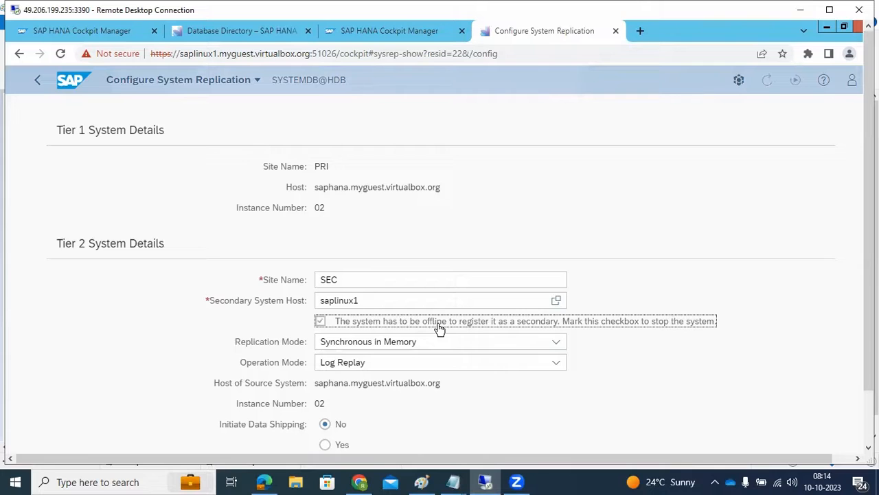
pyautogui.scroll(-1, 615, 353)
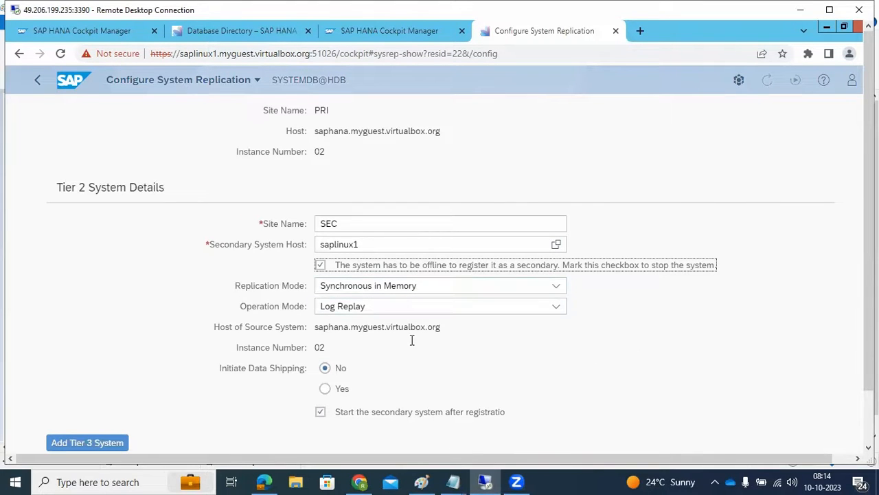
pyautogui.click(326, 389)
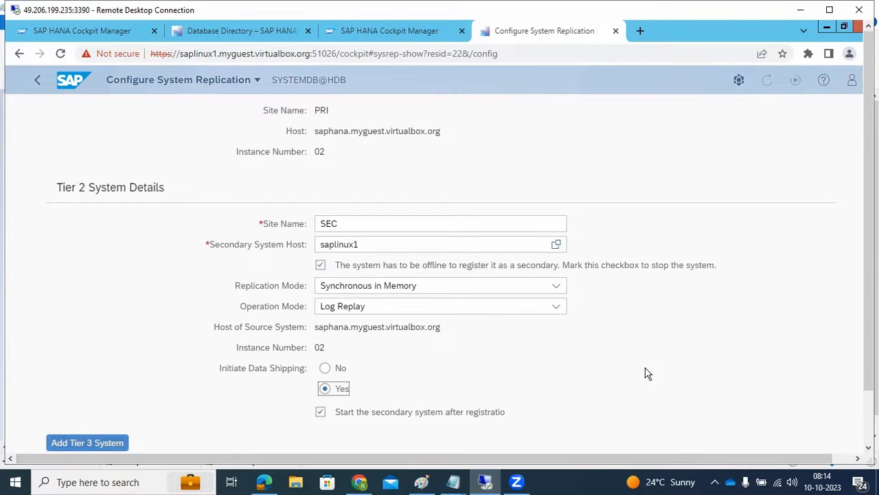
pyautogui.moveTo(869, 275); pyautogui.dragTo(869, 327)
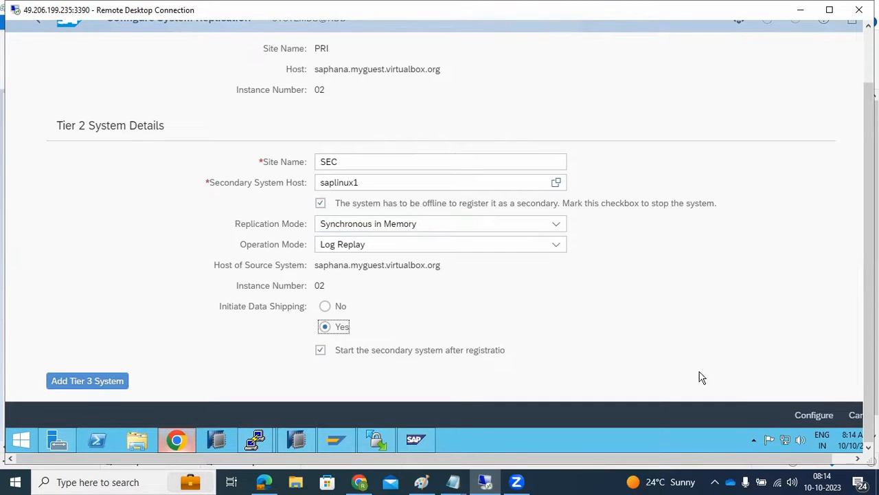
pyautogui.click(808, 415)
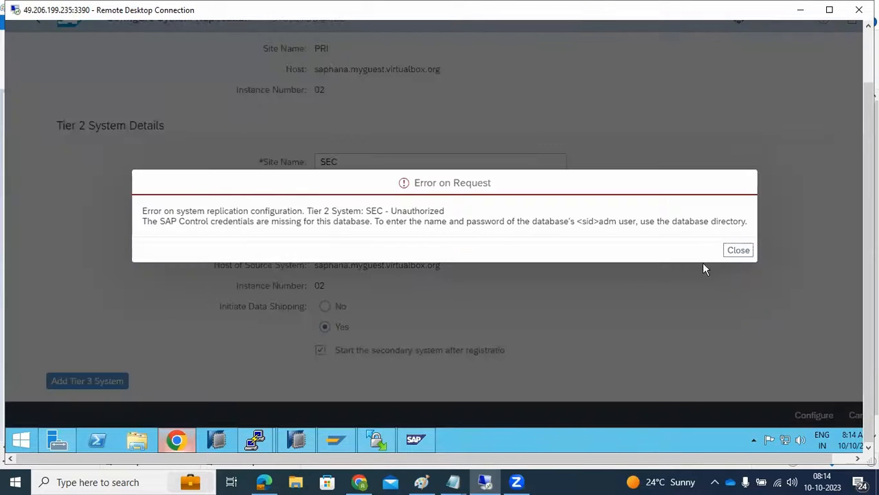
pyautogui.click(733, 253)
pyautogui.click(735, 253)
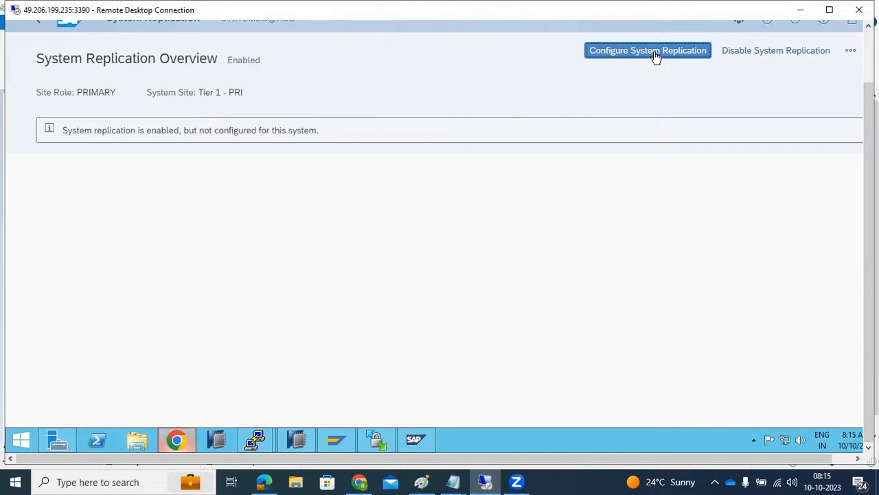
# - Try again to configure system replication with tier 2 site SEC on saplinux1, and cancel the configuration
pyautogui.click(296, 443)
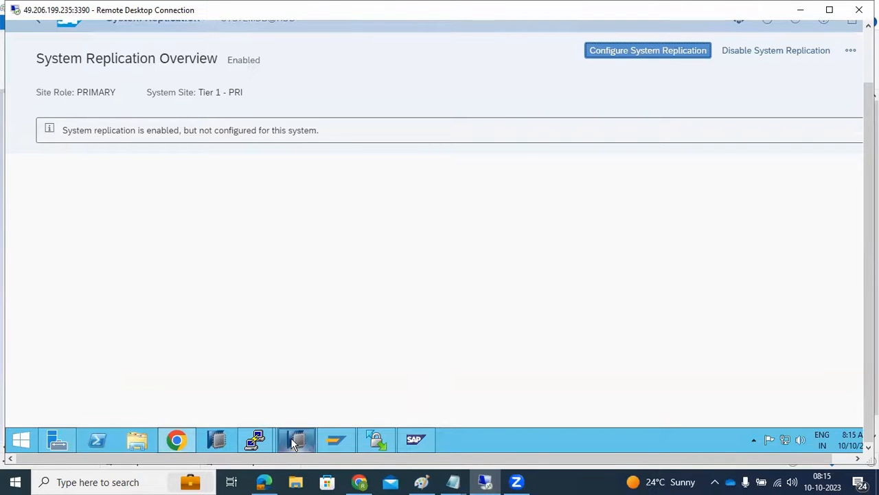
pyautogui.click(628, 55)
pyautogui.click(347, 160)
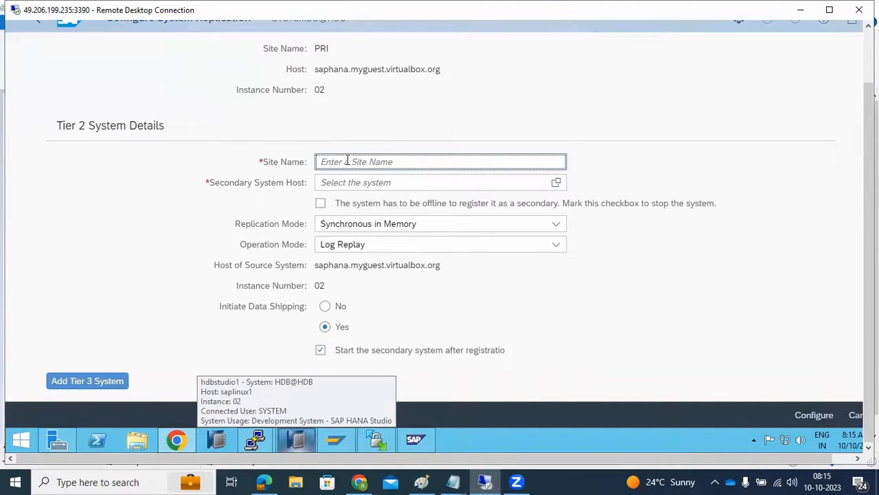
pyautogui.write('SEC')
pyautogui.click(555, 182)
pyautogui.click(463, 112)
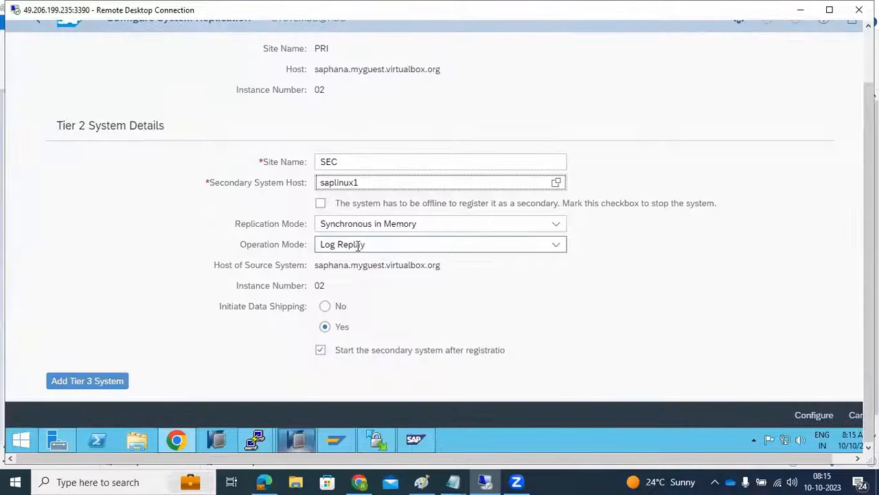
pyautogui.click(799, 416)
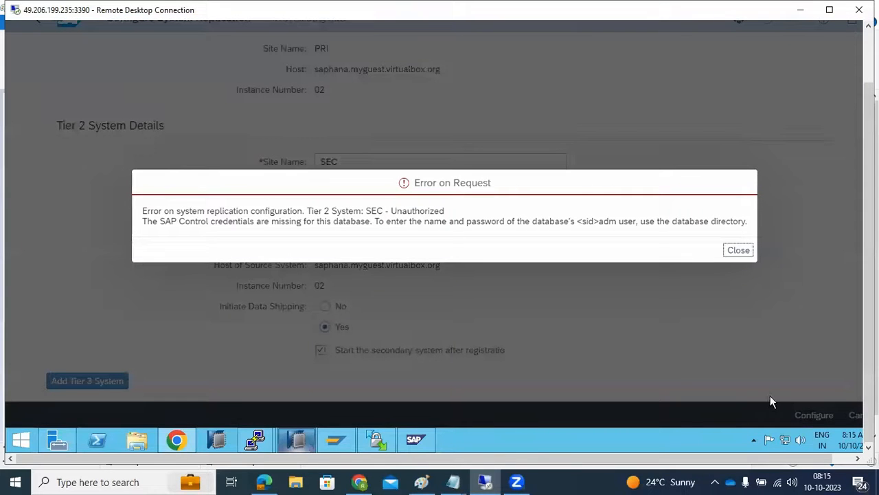
pyautogui.moveTo(210, 211); pyautogui.dragTo(606, 234)
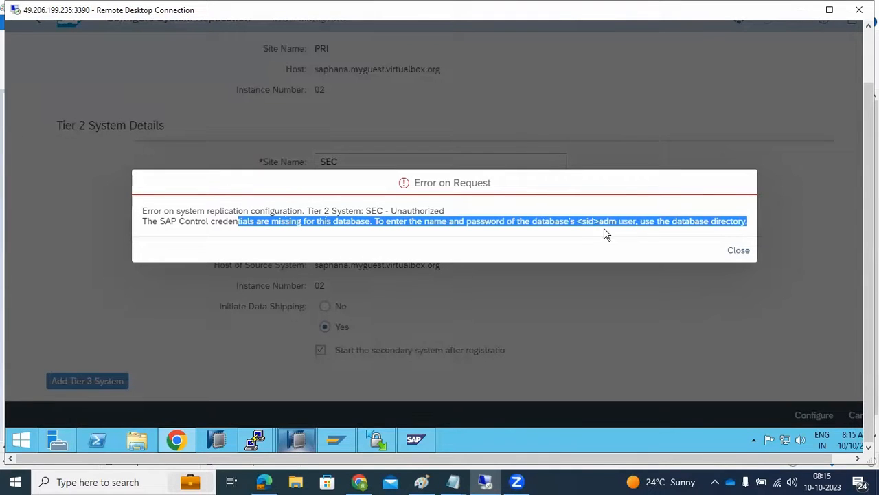
pyautogui.click(735, 252)
pyautogui.click(851, 415)
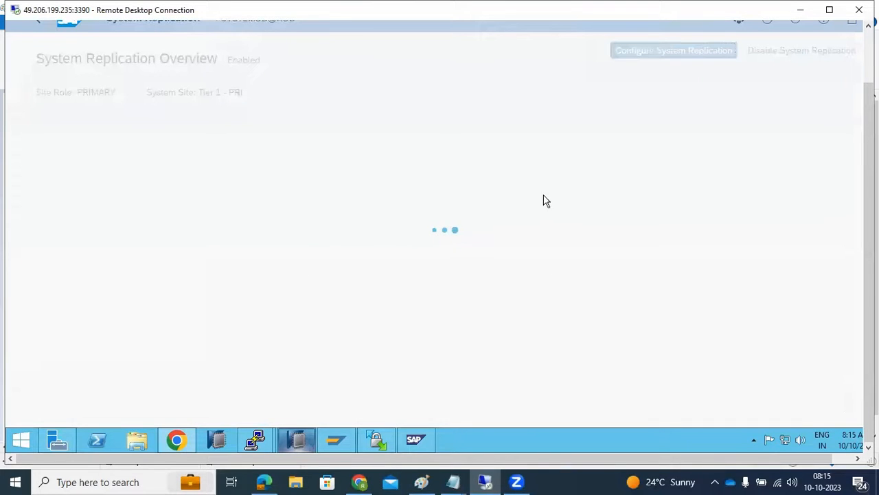
# - Leave the system replication overview and open the database directory for the DEV group
pyautogui.moveTo(868, 116); pyautogui.dragTo(854, 69)
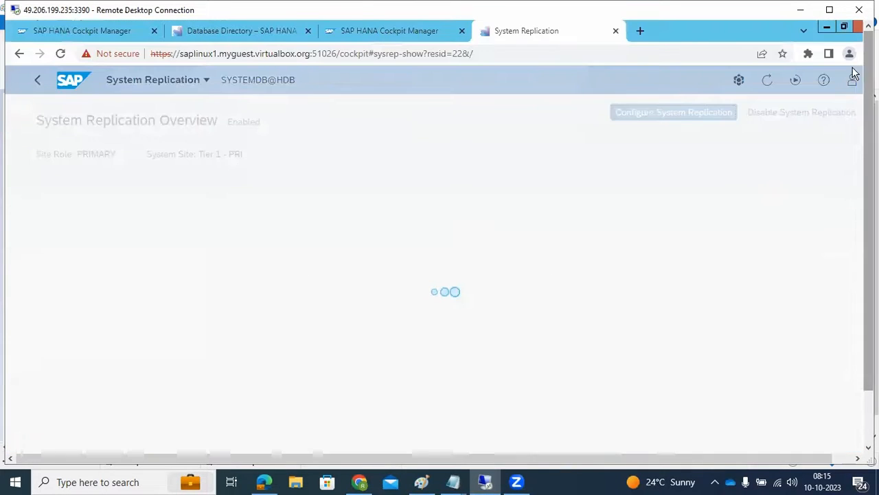
pyautogui.click(364, 31)
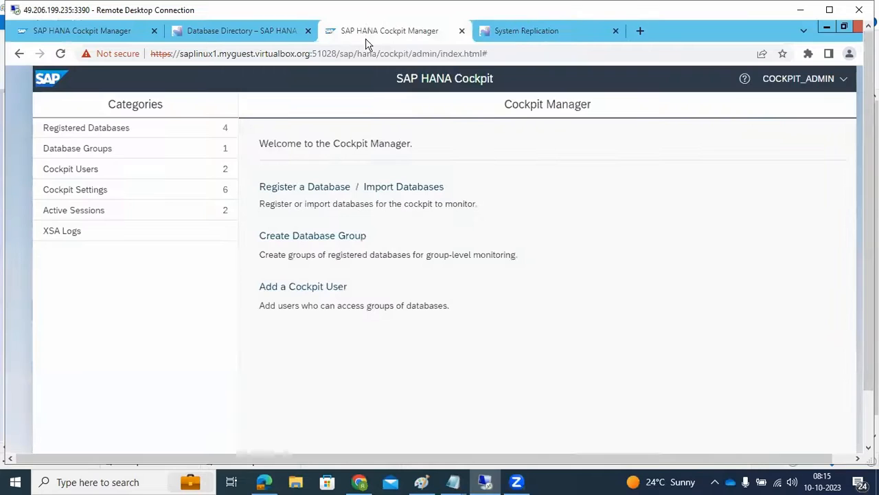
pyautogui.click(553, 31)
pyautogui.click(62, 79)
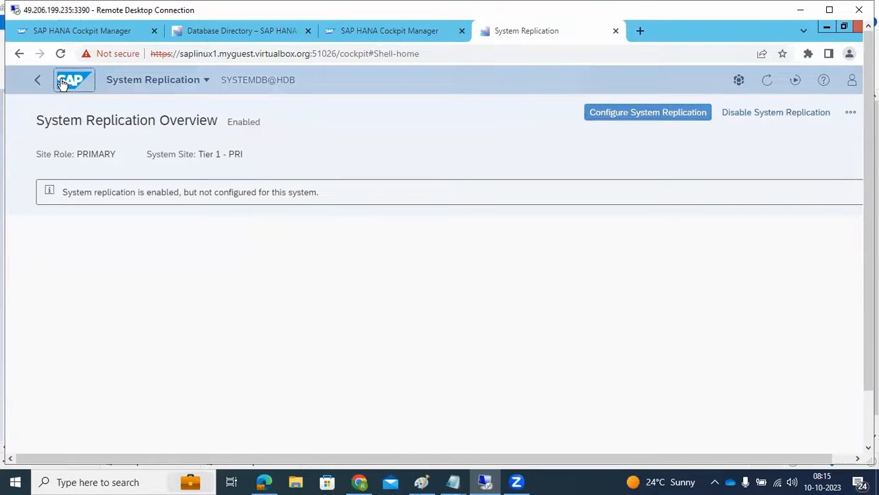
pyautogui.click(101, 224)
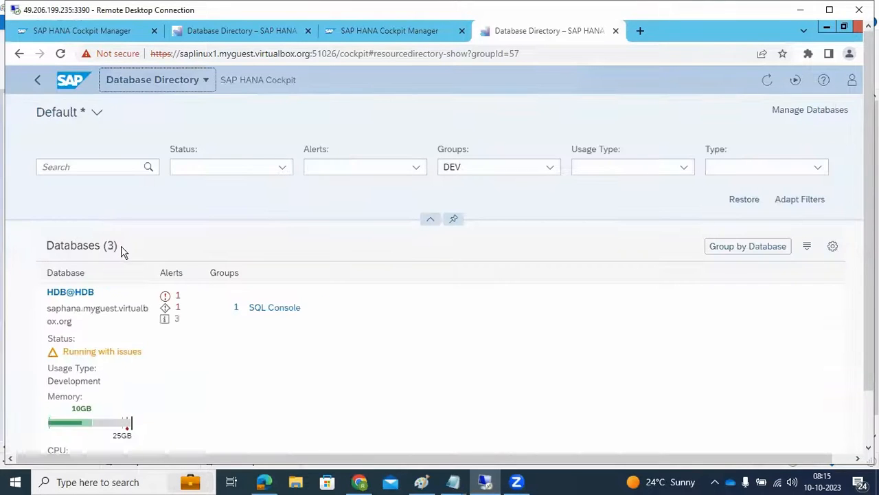
# - Try to enter database logon credentials for saplinux1's SYSTEMDB@HDB using the user HDBADM and its password
pyautogui.scroll(-6, 130, 352)
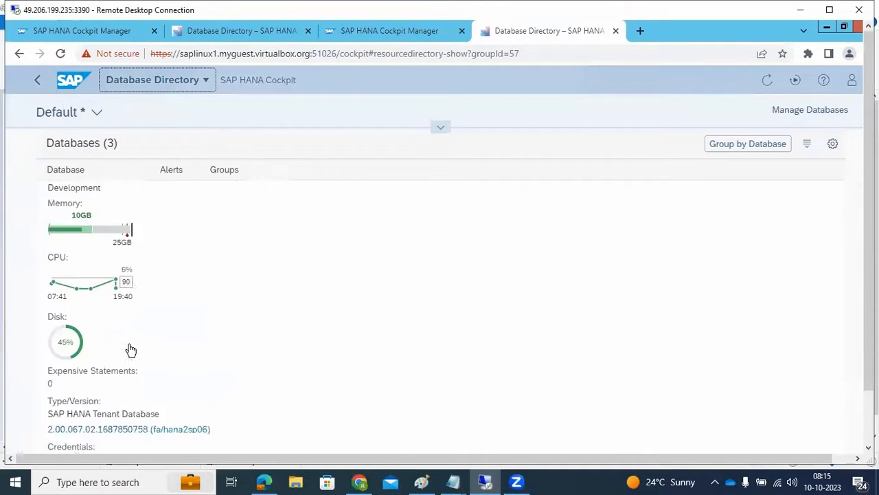
pyautogui.scroll(-10, 131, 350)
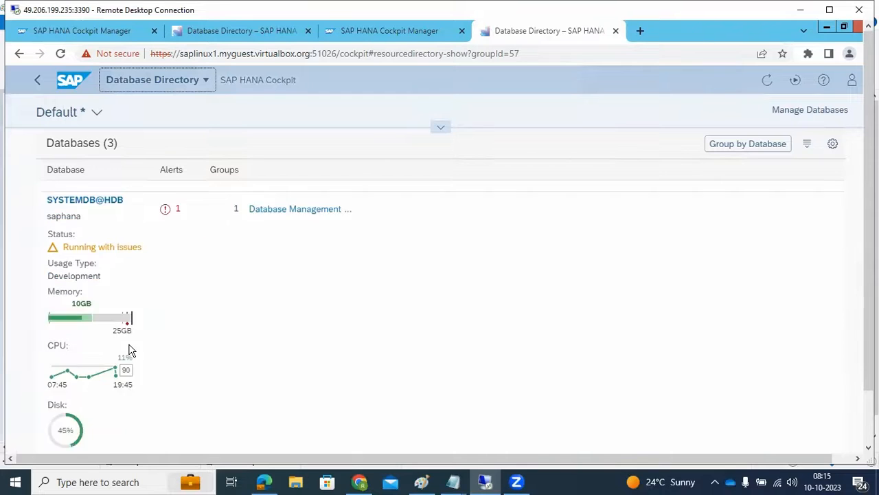
pyautogui.scroll(-4, 130, 351)
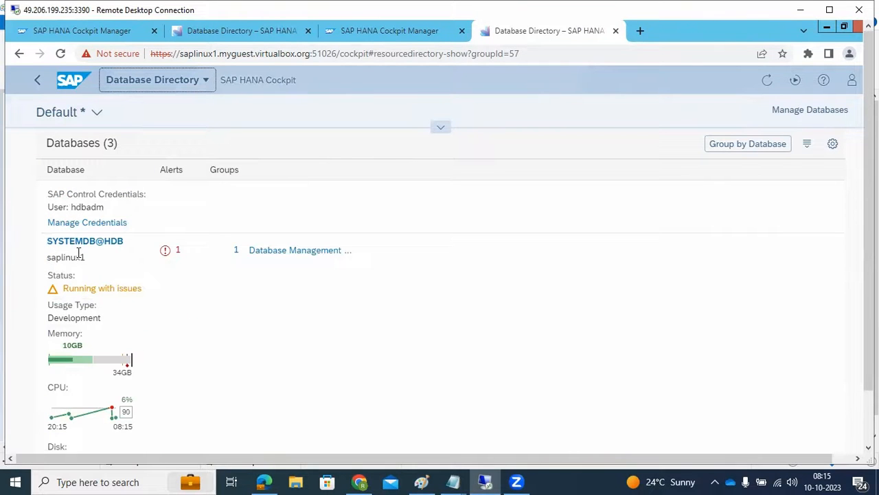
pyautogui.scroll(-2, 160, 304)
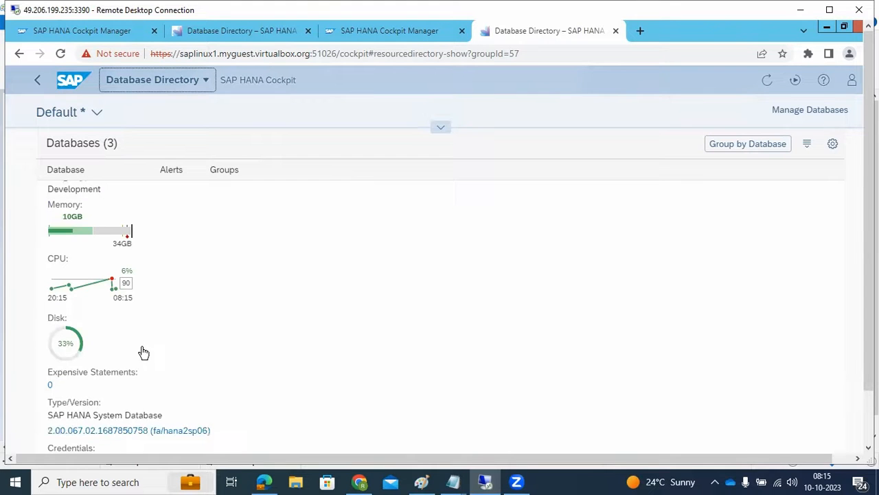
pyautogui.scroll(-1, 144, 354)
pyautogui.click(89, 443)
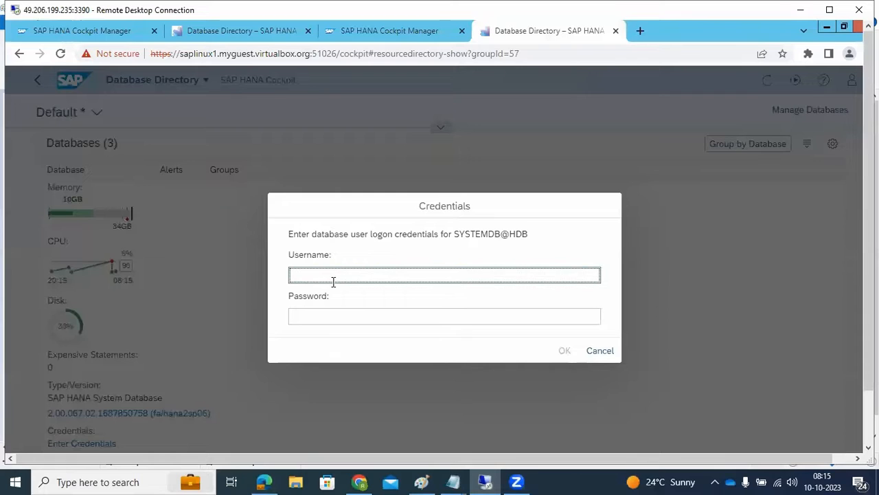
pyautogui.write('HDBADM')
pyautogui.press('Tab')
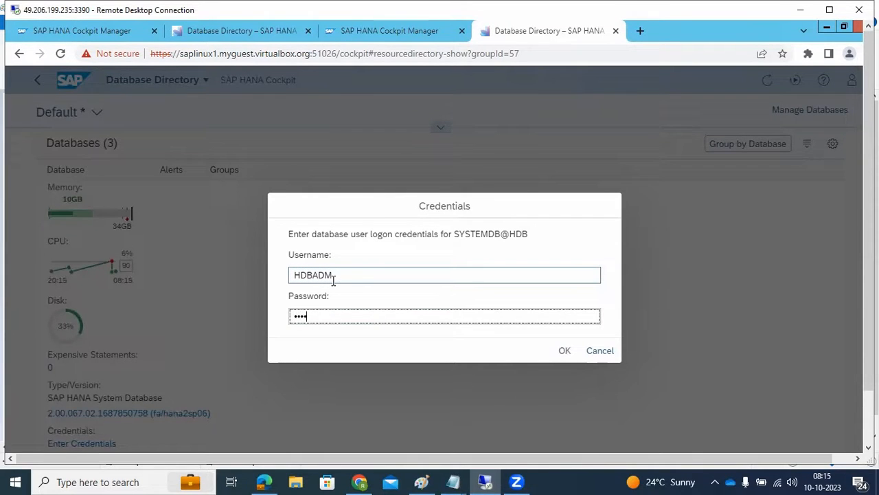
pyautogui.press('Return')
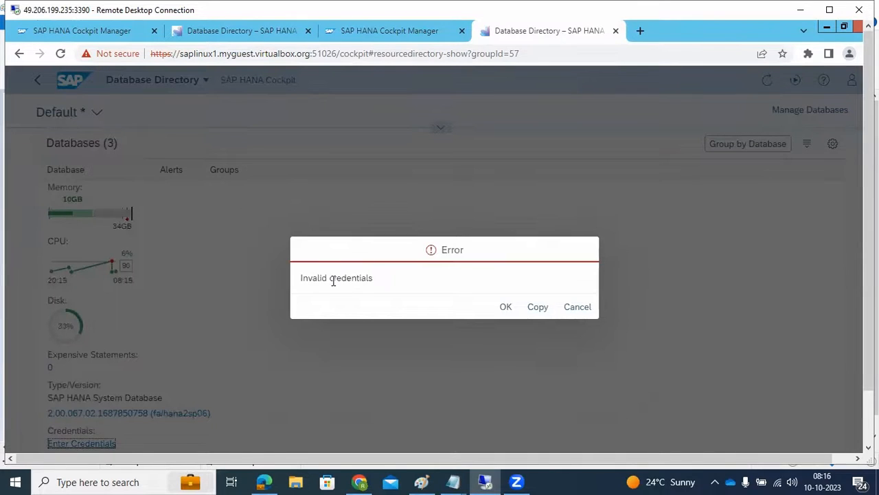
pyautogui.click(504, 308)
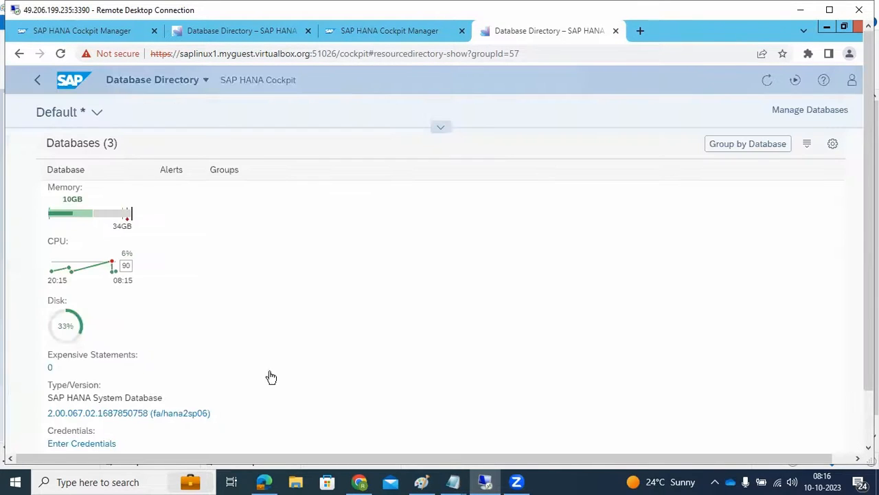
# - Enter the database logon credentials for saplinux1's SYSTEMDB@HDB with the user SYSTEM and its password
pyautogui.click(86, 443)
pyautogui.click(383, 270)
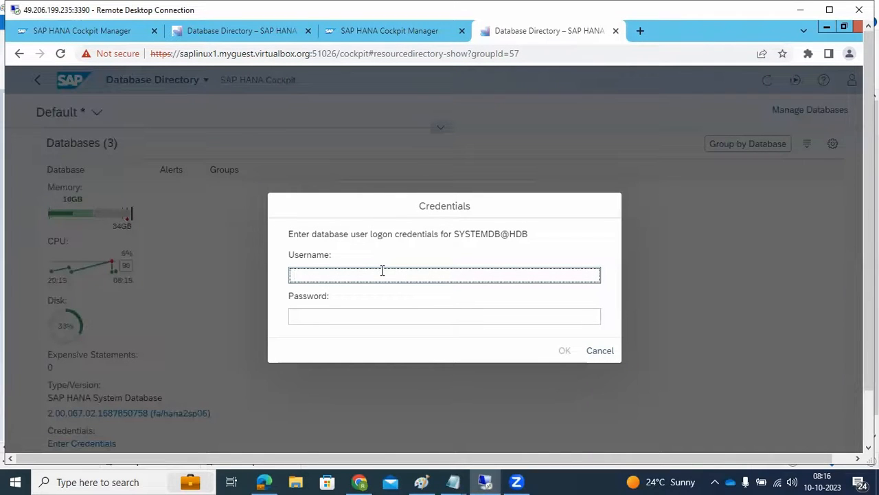
pyautogui.press('Tab')
pyautogui.write('•••••')
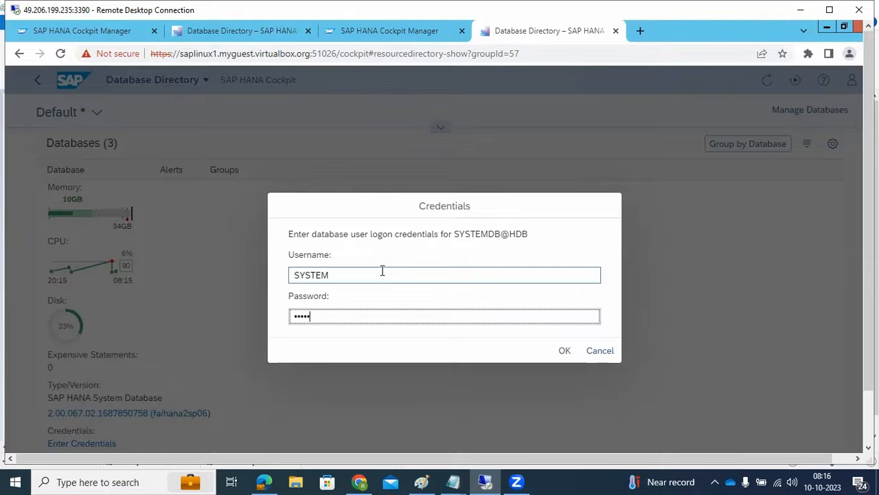
pyautogui.write('•••••')
pyautogui.press('Return')
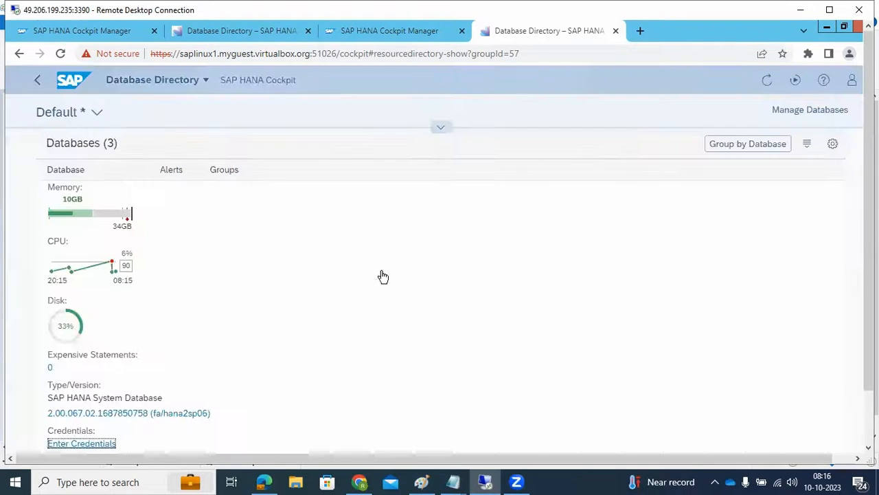
# - Examine the credentials listed for the DEV databases, and open saplinux1's database authentication options without changing them
pyautogui.scroll(-1, 172, 348)
pyautogui.scroll(-4, 147, 348)
pyautogui.scroll(2, 147, 348)
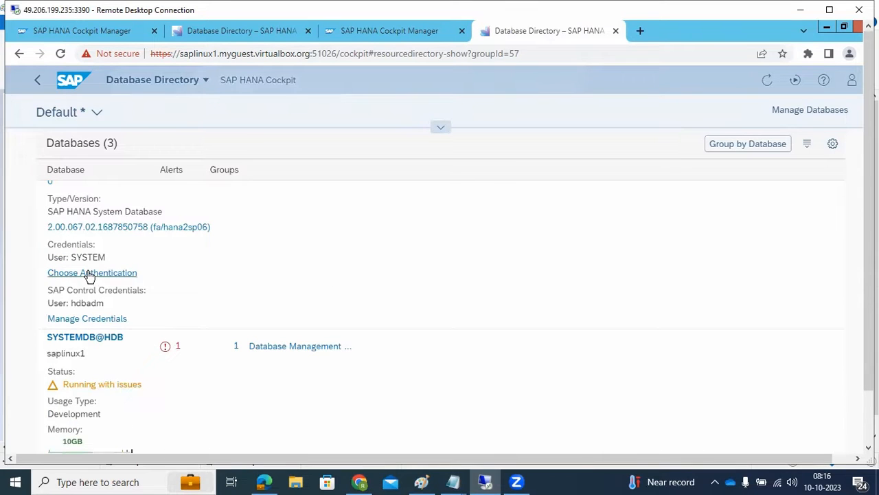
pyautogui.scroll(2, 139, 291)
pyautogui.scroll(8, 139, 292)
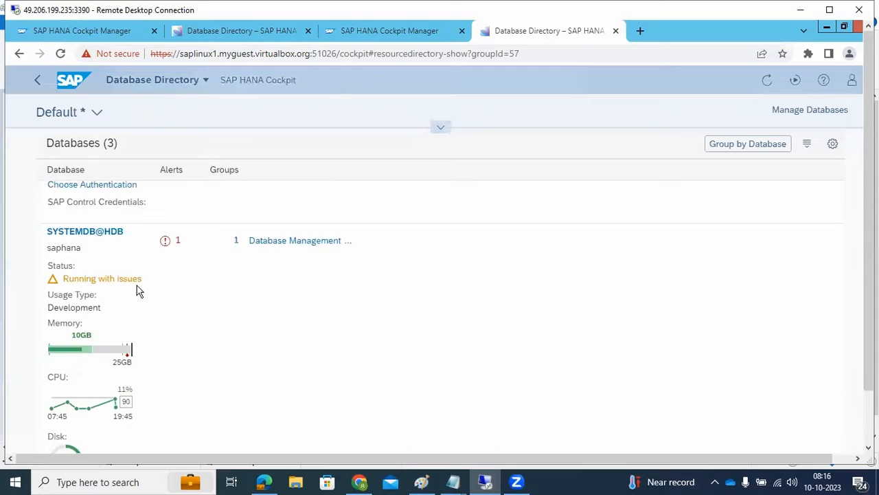
pyautogui.scroll(2, 146, 294)
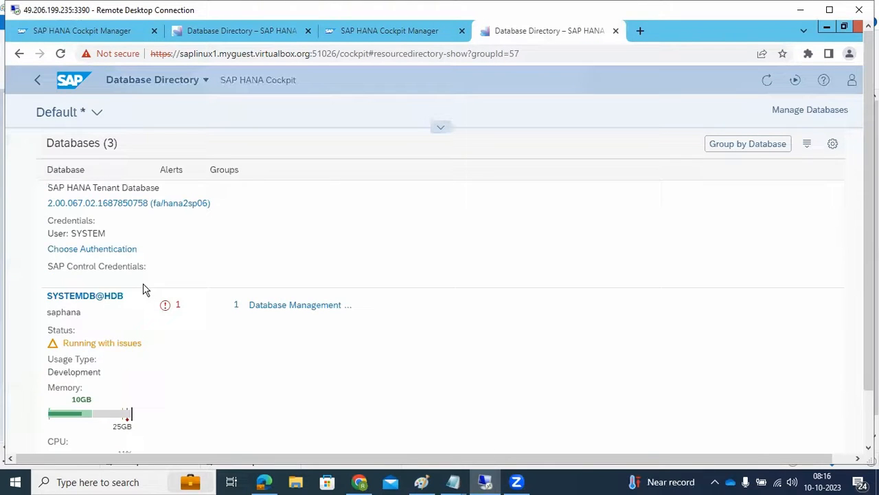
pyautogui.scroll(-7, 158, 318)
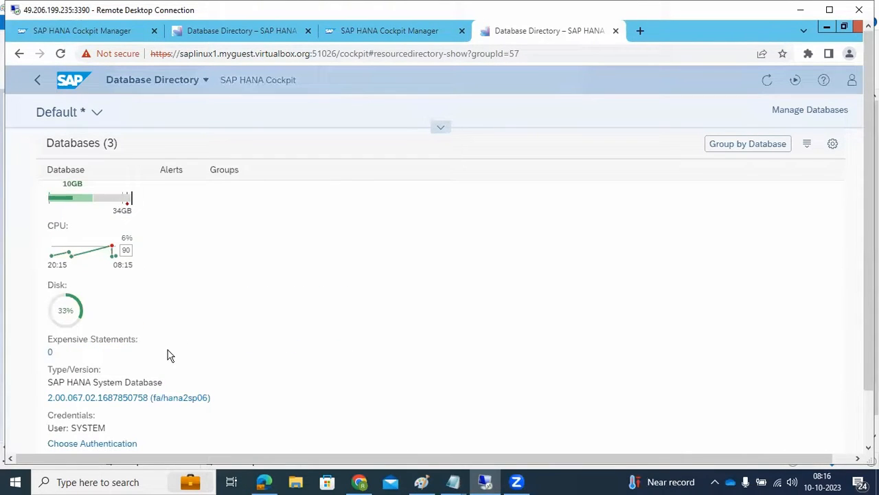
pyautogui.click(103, 444)
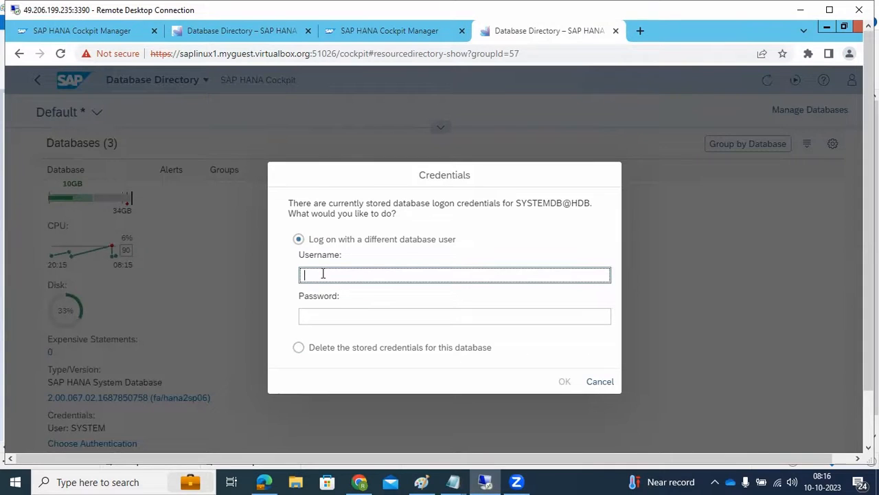
pyautogui.click(601, 384)
pyautogui.scroll(-3, 234, 145)
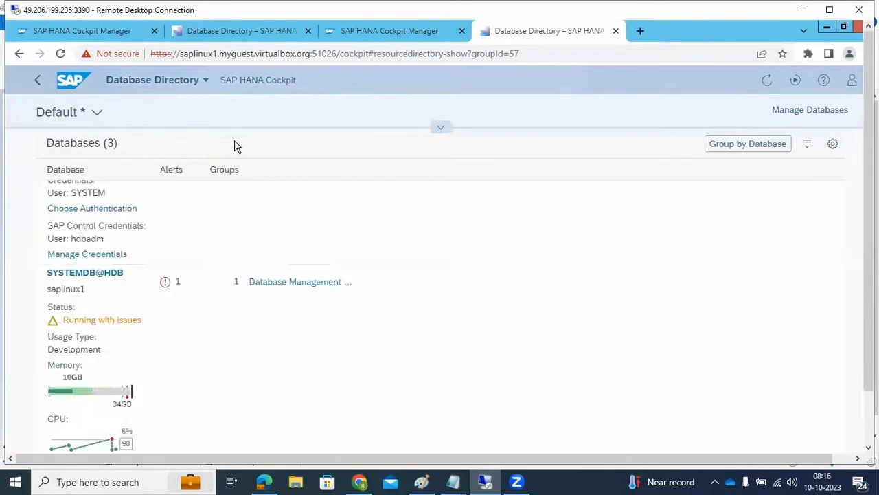
pyautogui.scroll(2, 234, 145)
# - Return to the cockpit home page and look over its tiles and the Cockpit Manager start page
pyautogui.click(38, 80)
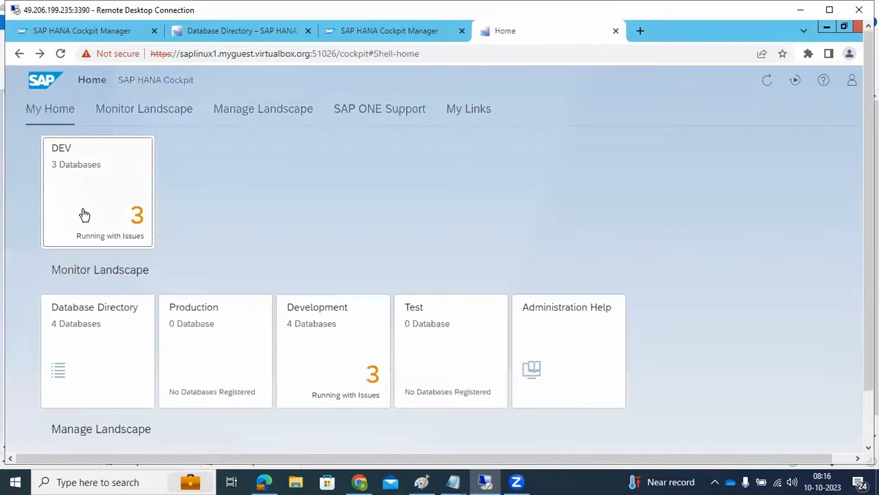
pyautogui.click(401, 31)
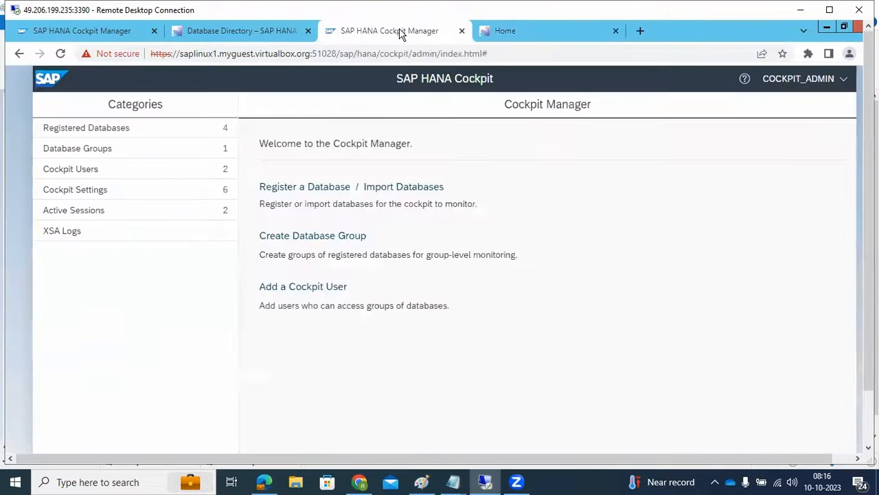
pyautogui.click(541, 30)
pyautogui.scroll(-3, 189, 303)
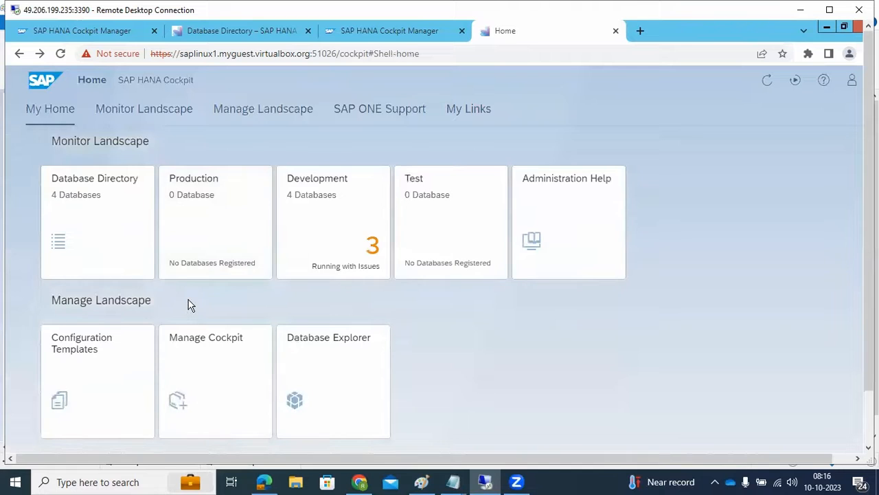
pyautogui.scroll(-5, 190, 304)
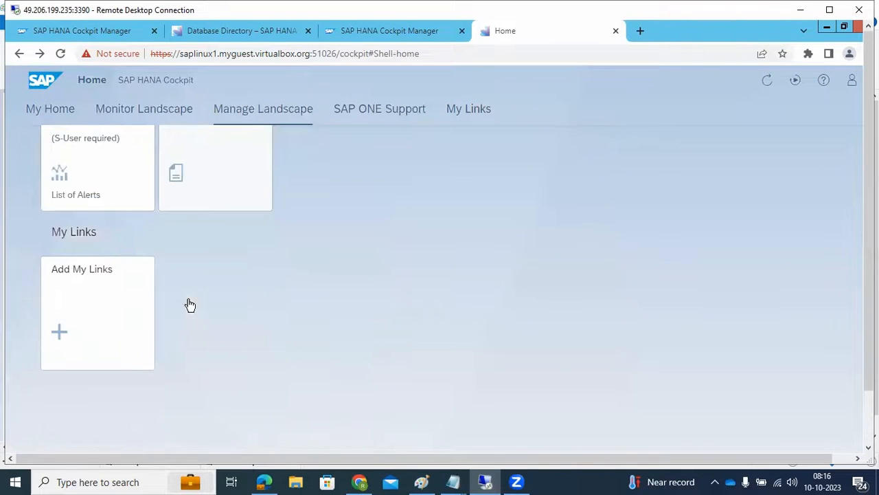
pyautogui.scroll(6, 191, 305)
pyautogui.scroll(2, 191, 305)
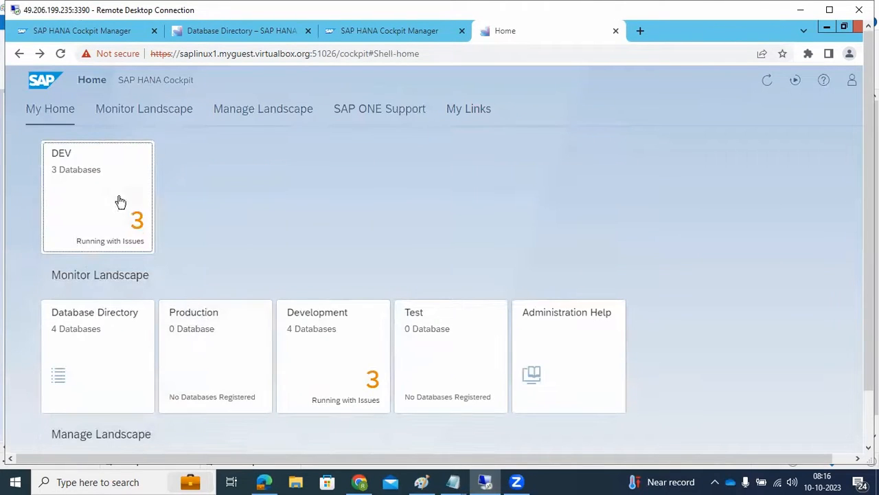
# - Open the DEV group's database directory and go to the database overview of saphana's SYSTEMDB@HDB
pyautogui.click(115, 195)
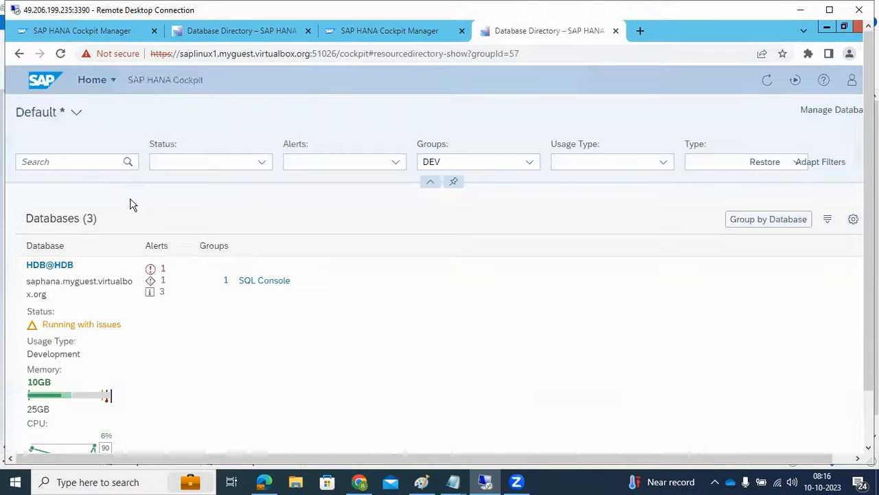
pyautogui.scroll(-5, 138, 323)
pyautogui.scroll(-1, 137, 349)
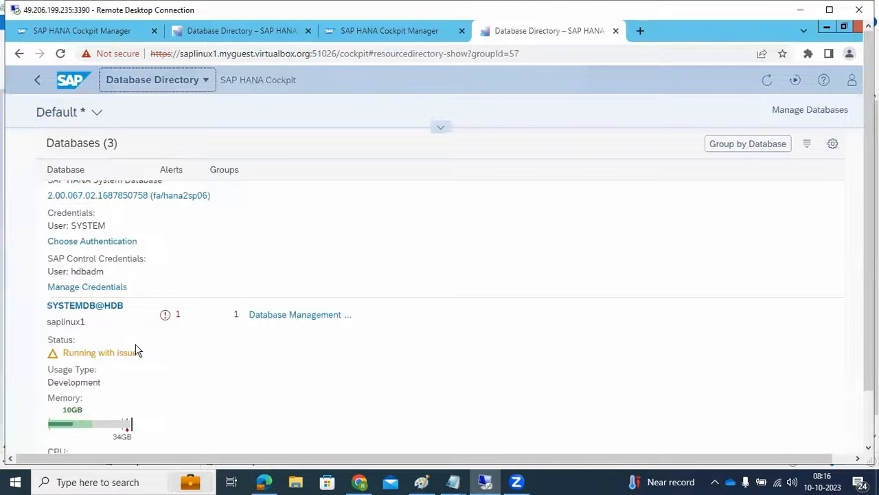
pyautogui.scroll(5, 121, 336)
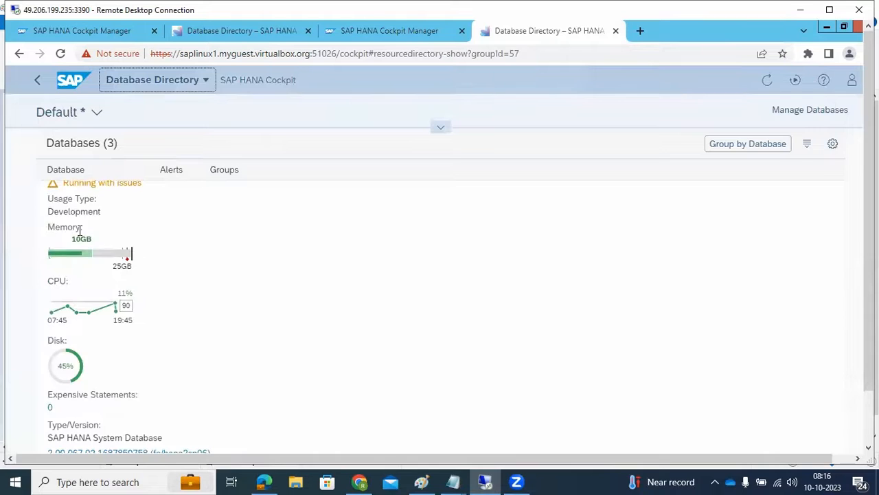
pyautogui.click(83, 202)
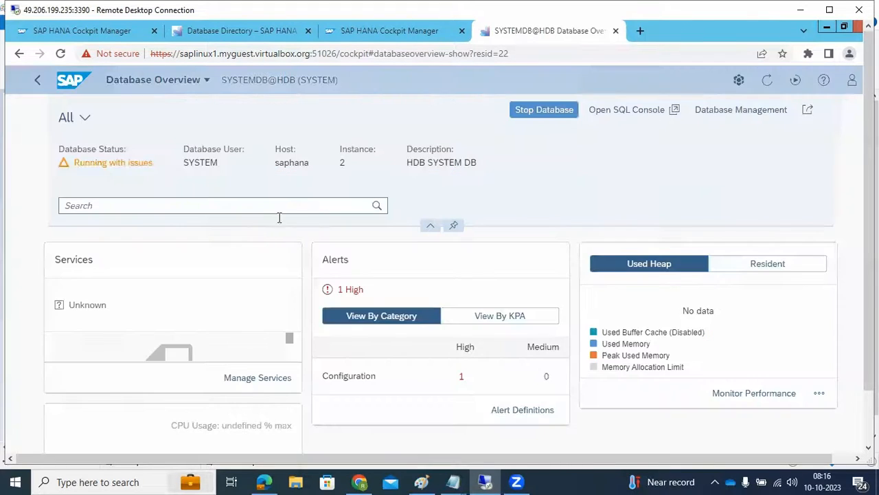
# - Open the System Replication overview of saphana's SYSTEMDB@HDB
pyautogui.scroll(-5, 346, 281)
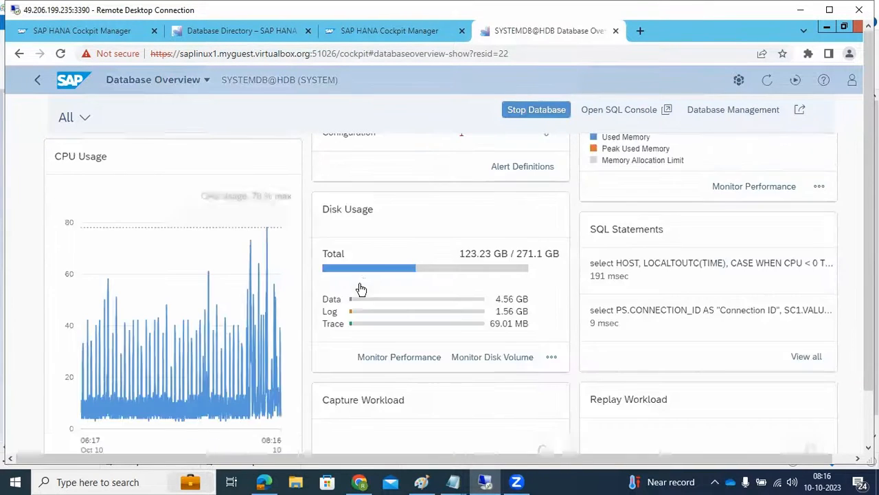
pyautogui.scroll(-4, 442, 306)
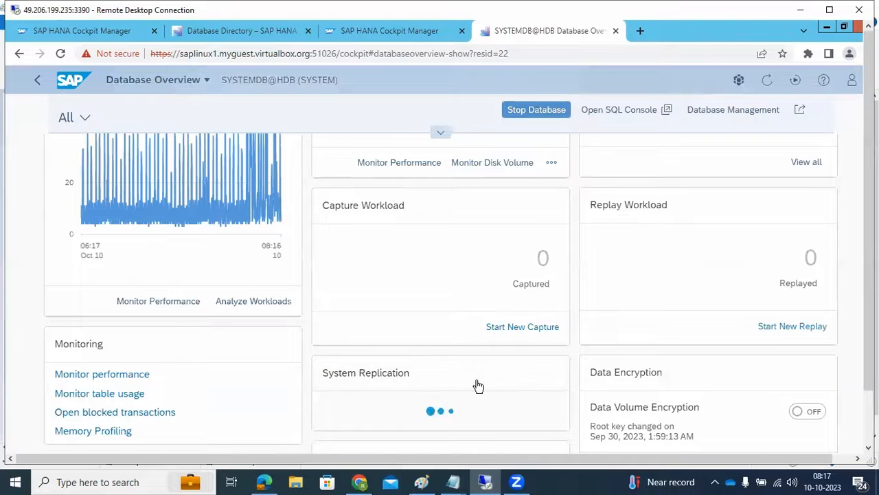
pyautogui.scroll(-1, 484, 400)
pyautogui.click(533, 388)
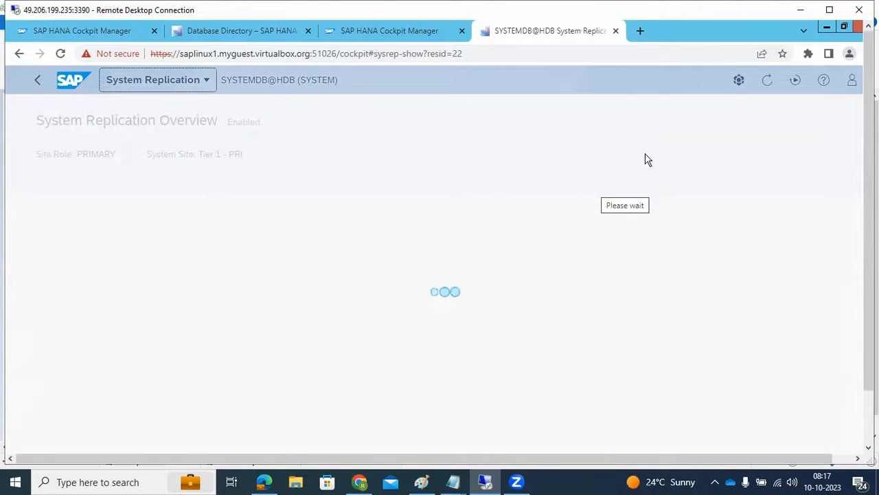
# - Try to configure system replication with tier 2 site name SEC and secondary system host saplinux1, and cancel the configuration
pyautogui.click(664, 113)
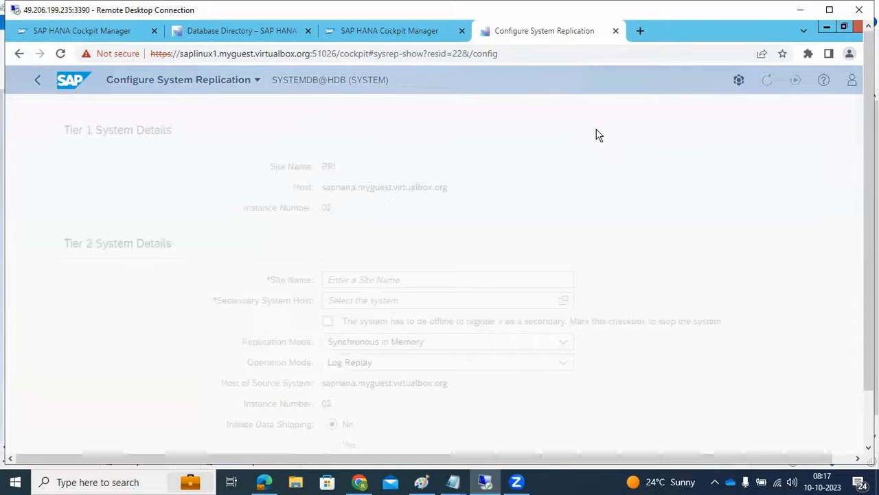
pyautogui.click(359, 280)
pyautogui.write('SEC')
pyautogui.click(355, 302)
pyautogui.click(324, 177)
pyautogui.scroll(-1, 276, 331)
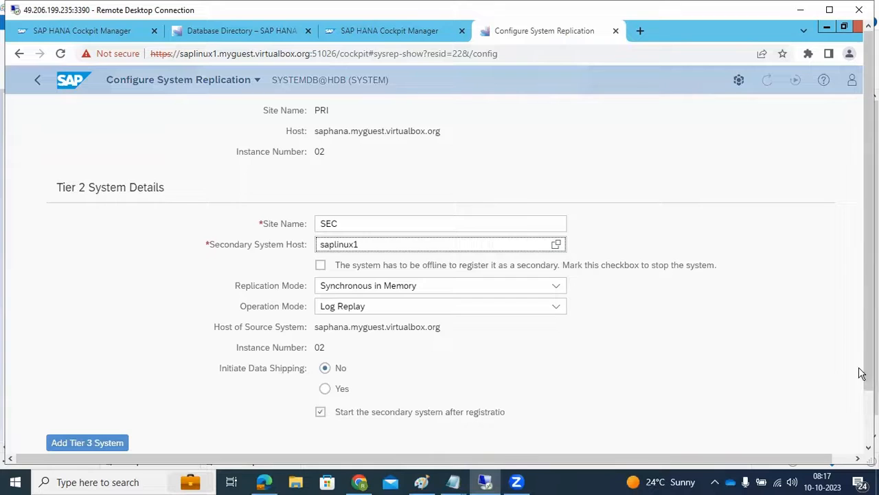
pyautogui.moveTo(869, 369); pyautogui.dragTo(869, 422)
pyautogui.click(799, 415)
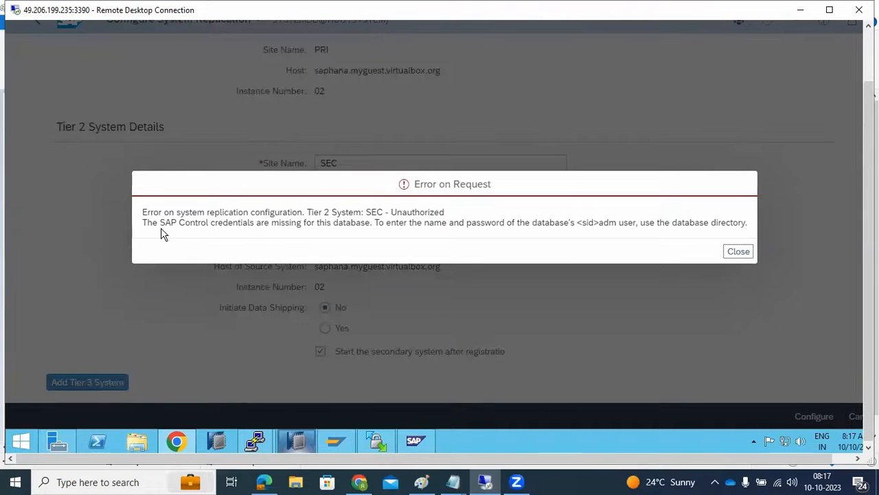
pyautogui.moveTo(163, 226); pyautogui.dragTo(374, 225)
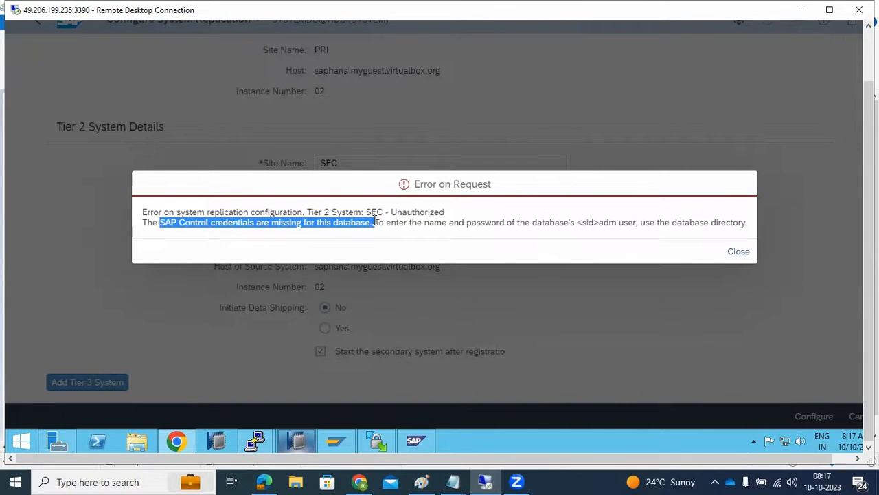
pyautogui.click(732, 252)
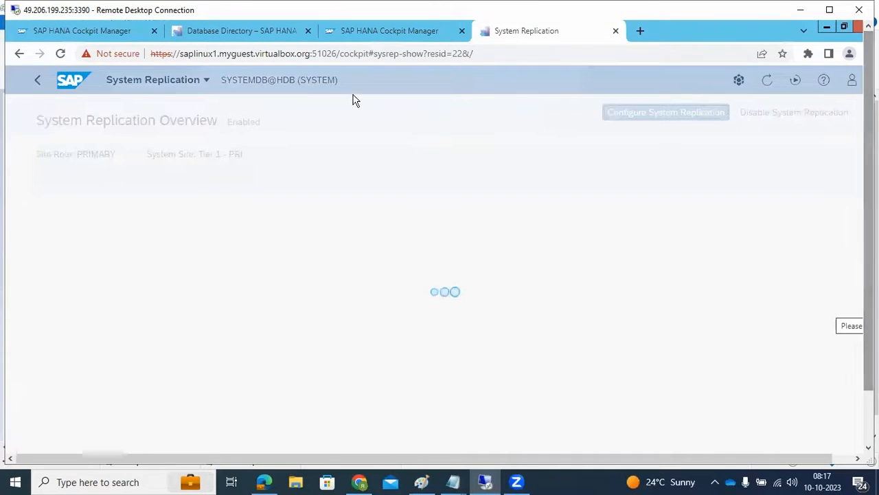
# - Leave the system replication overview and return to the cockpit home page
pyautogui.click(369, 32)
pyautogui.click(232, 32)
pyautogui.click(399, 31)
pyautogui.click(514, 30)
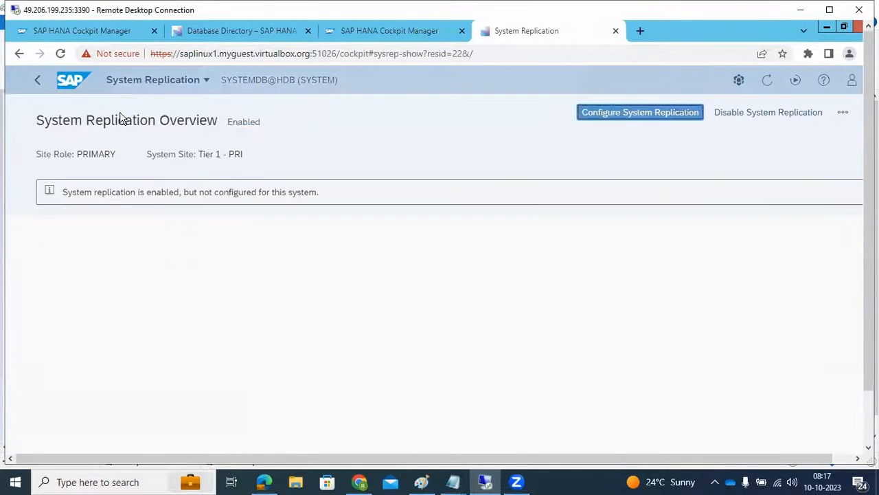
pyautogui.click(63, 82)
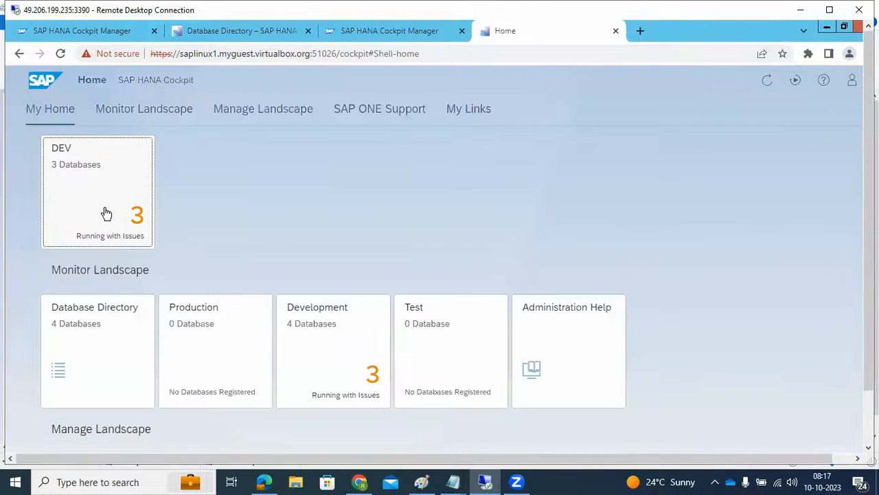
pyautogui.scroll(-10, 126, 267)
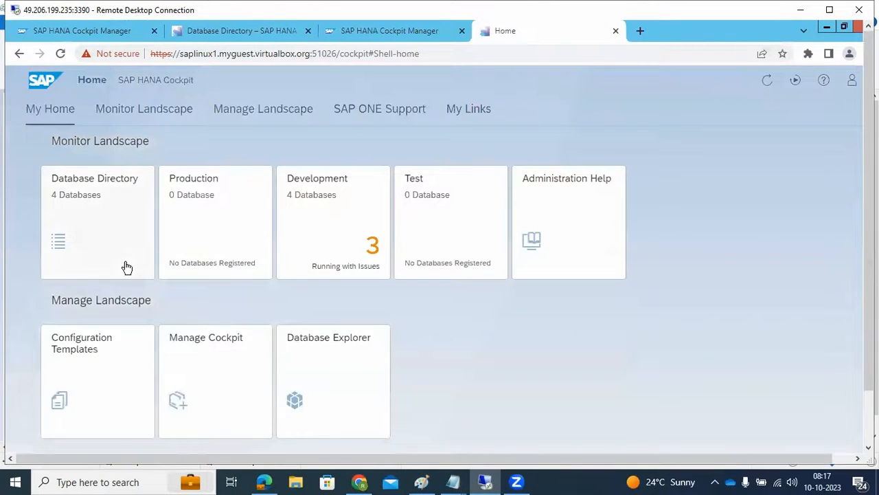
pyautogui.scroll(-2, 140, 300)
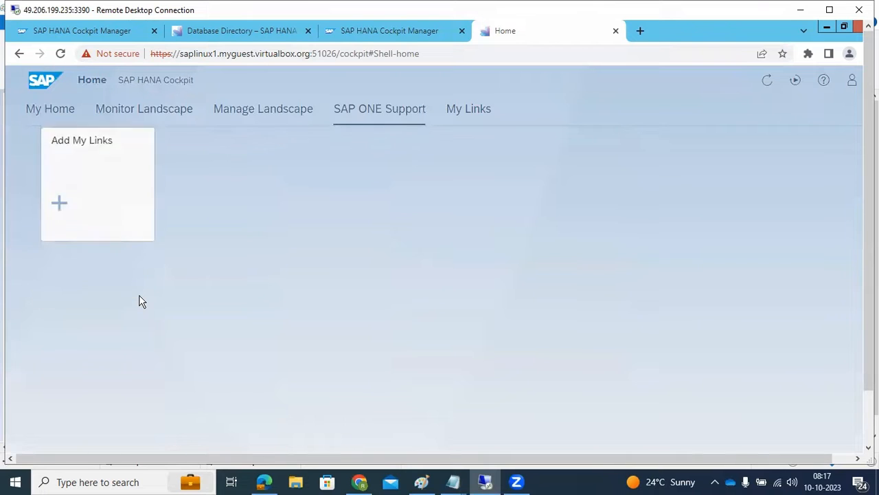
pyautogui.scroll(5, 141, 300)
pyautogui.scroll(5, 144, 301)
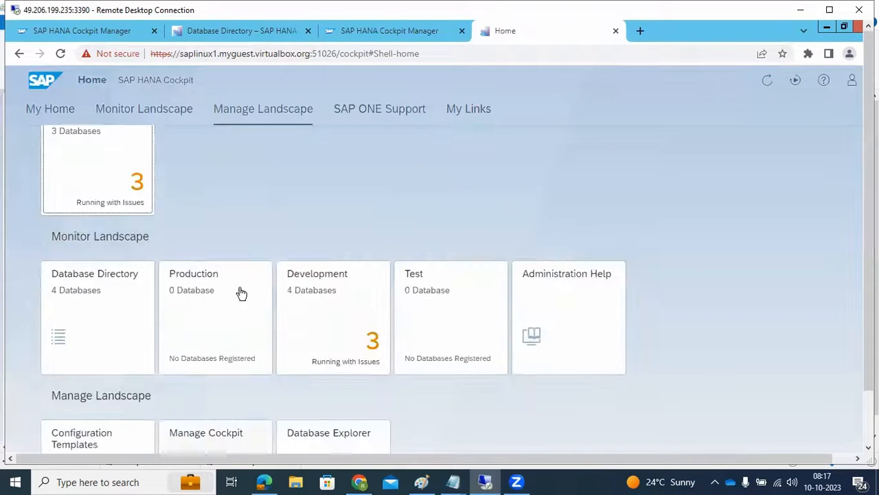
pyautogui.click(516, 481)
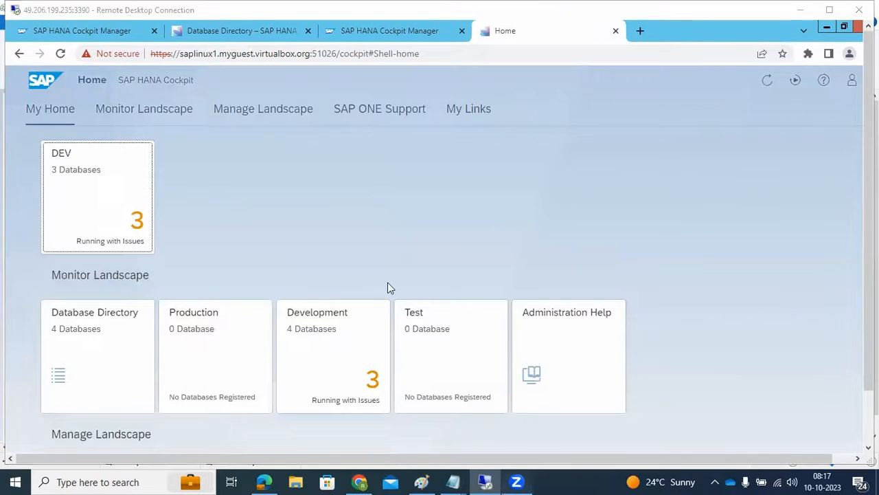